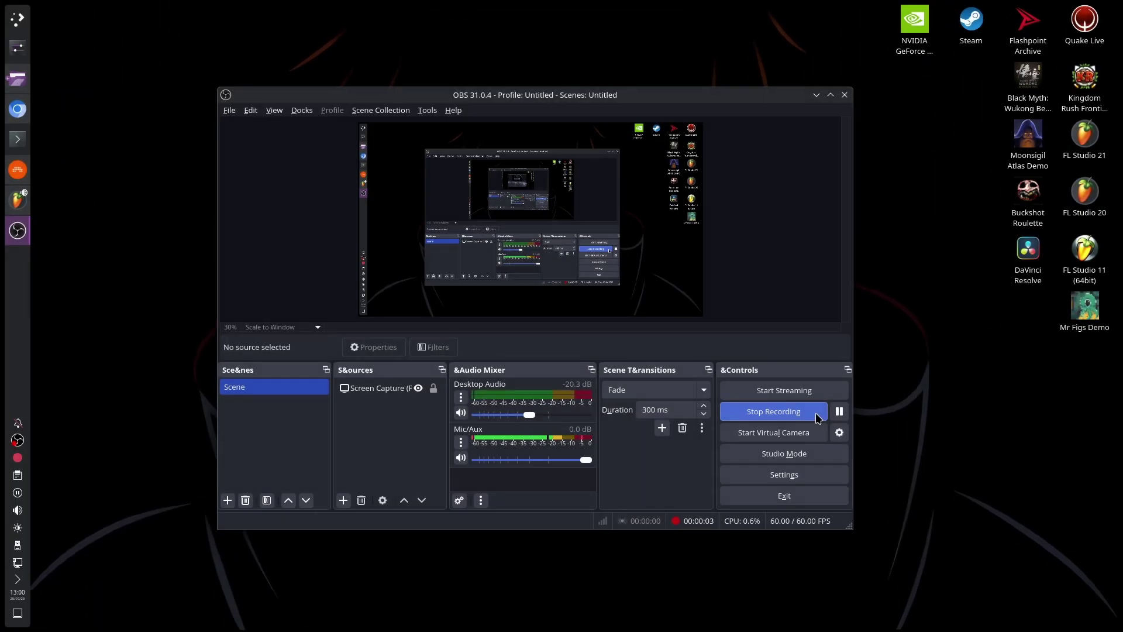
Hide the OBS Studio window to show the desktop with its game and FL Studio shortcuts
{"action": "key", "text": "super+d"}
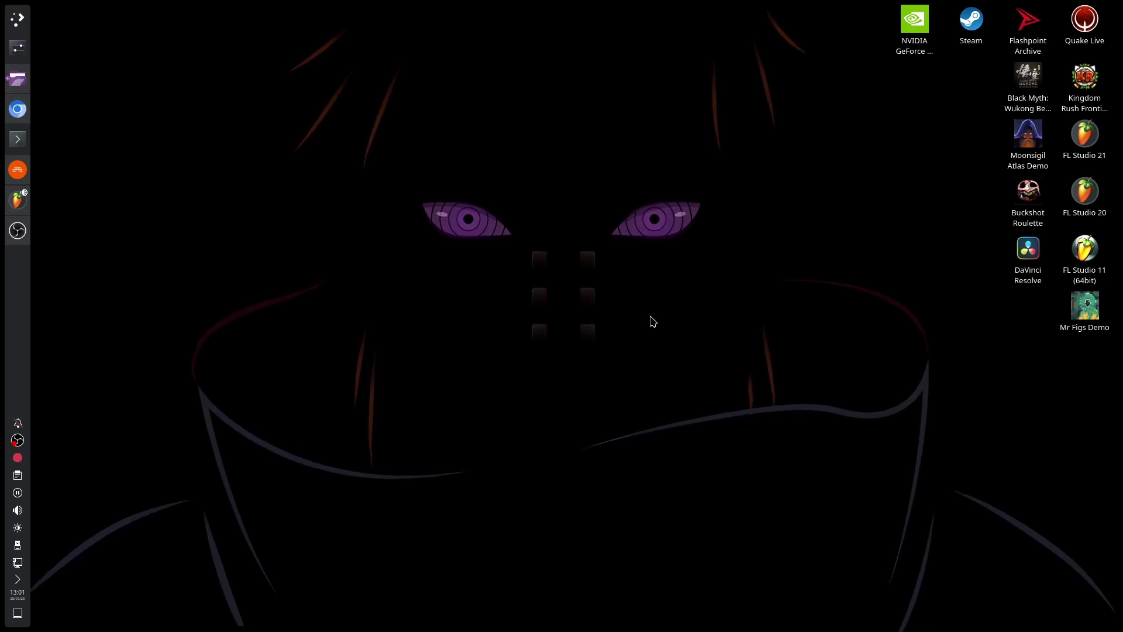
Bring up the secondo project from the dock, hide it, reopen it, then minimize Bitwig
{"action": "left_click", "coordinate": [18, 170]}
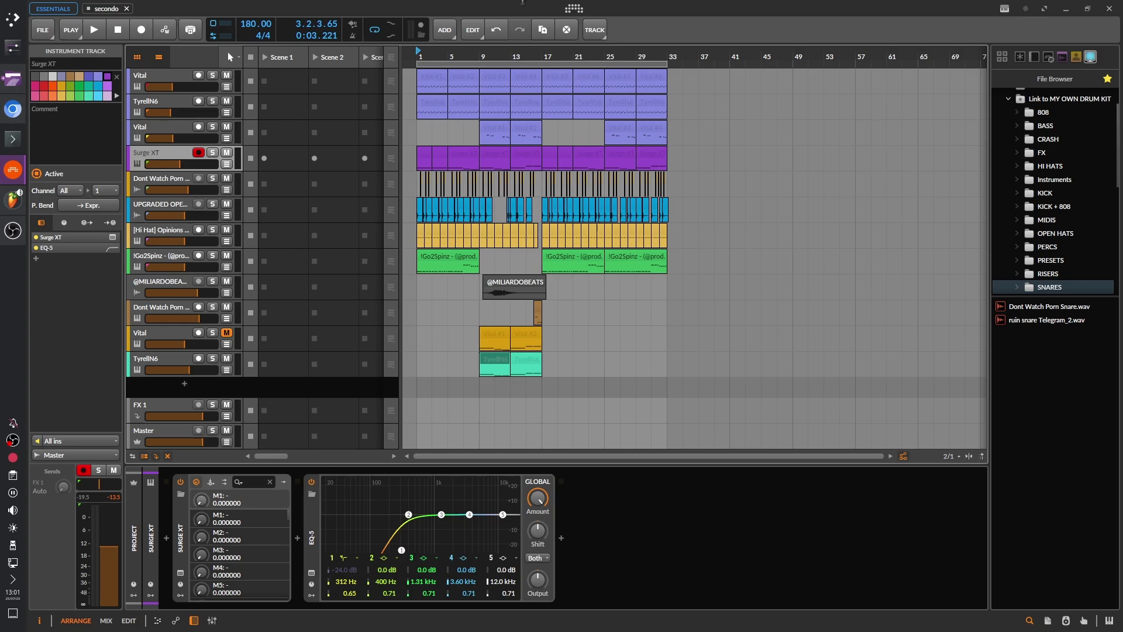
{"action": "key", "text": "super+d"}
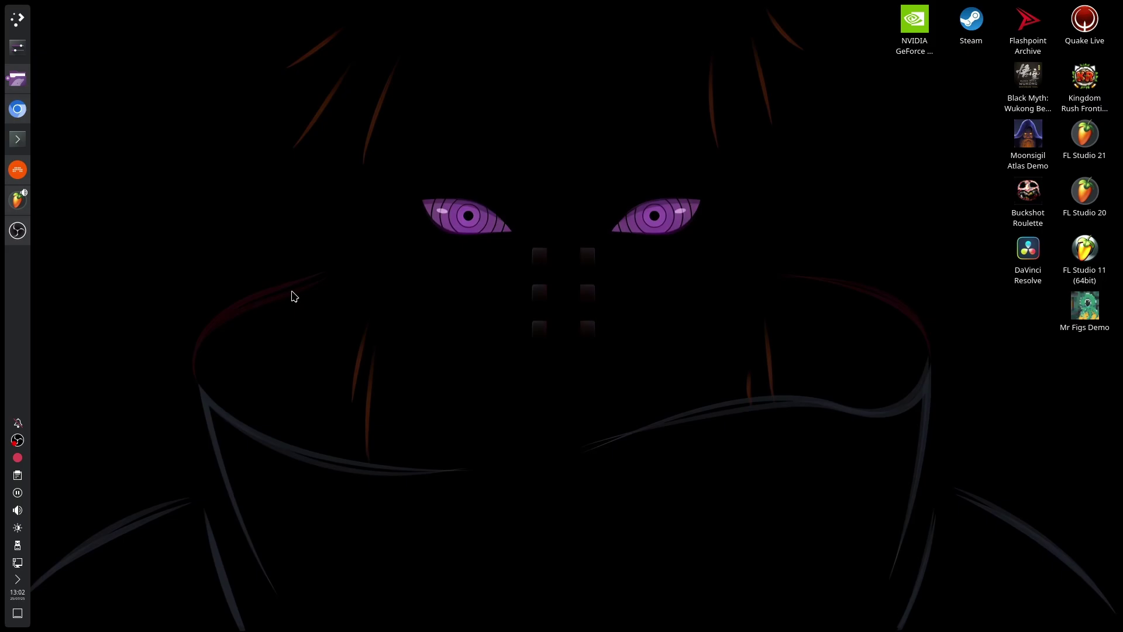
{"action": "left_click", "coordinate": [17, 169]}
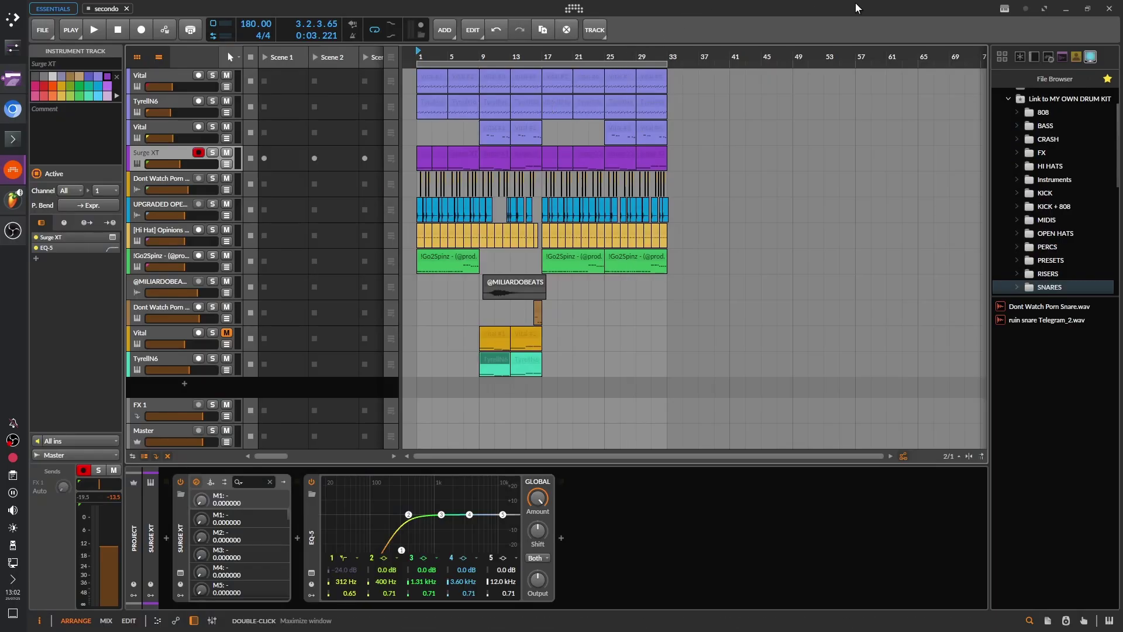
{"action": "left_click", "coordinate": [1066, 10]}
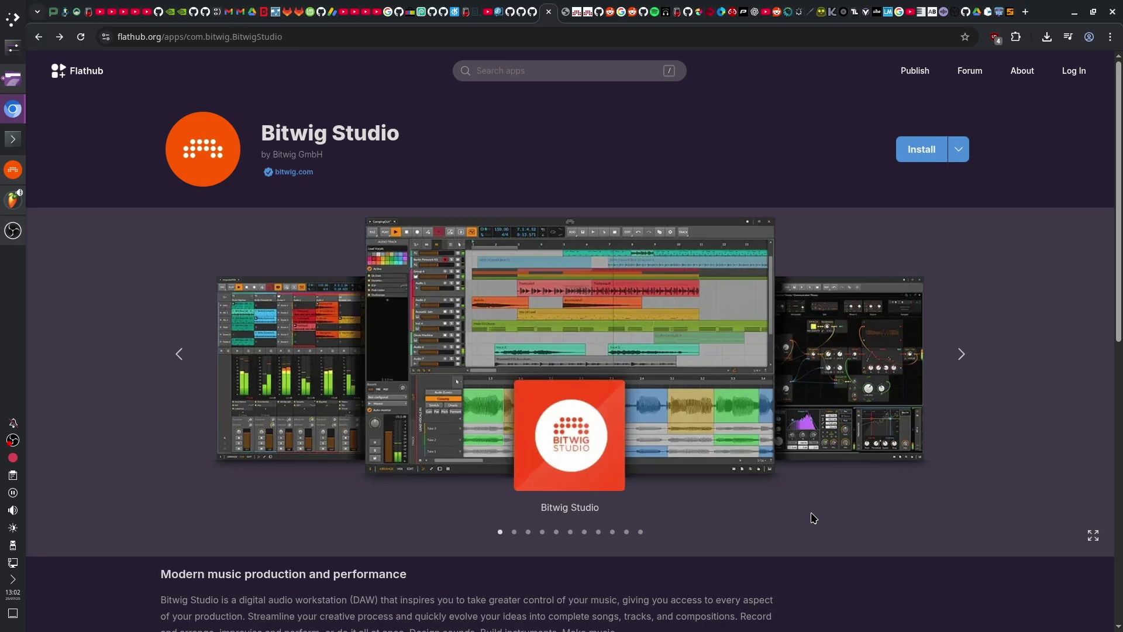
Glance at the release notes, then look over the Flathub Bitwig Studio listing and its install count
{"action": "left_click", "coordinate": [561, 7]}
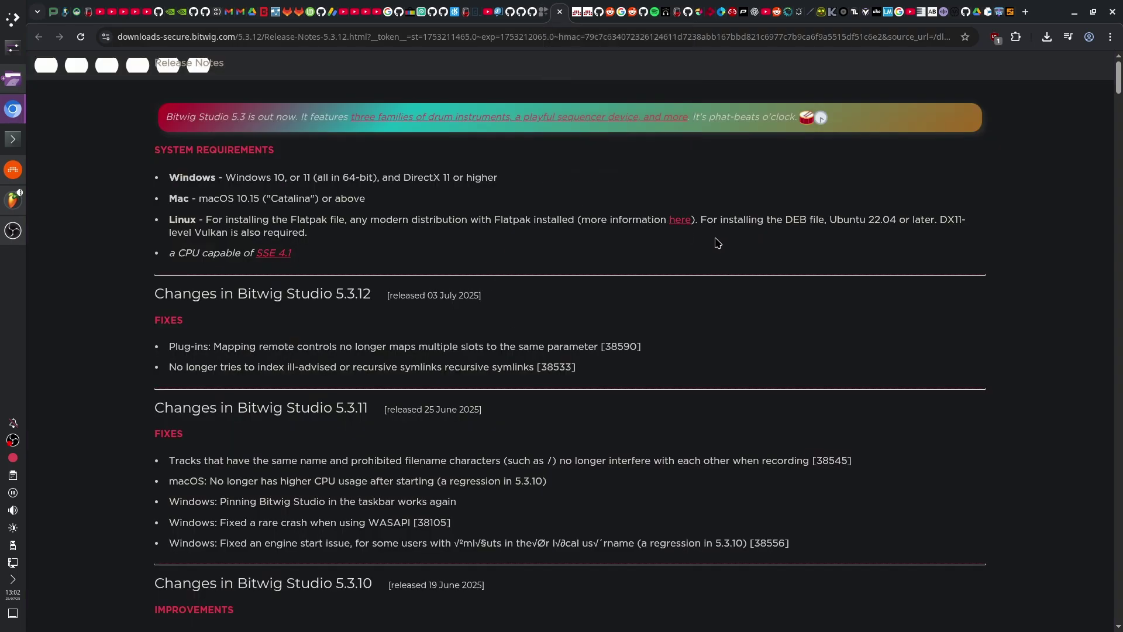
{"action": "left_click", "coordinate": [542, 10]}
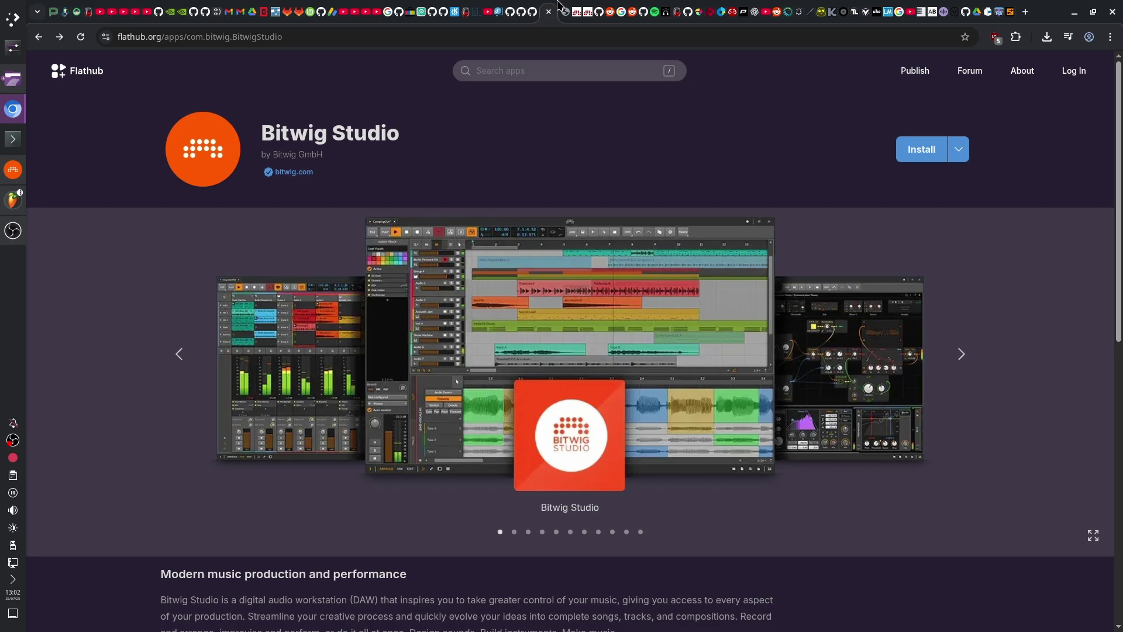
{"action": "scroll", "coordinate": [501, 171], "scroll_direction": "down", "scroll_amount": 20}
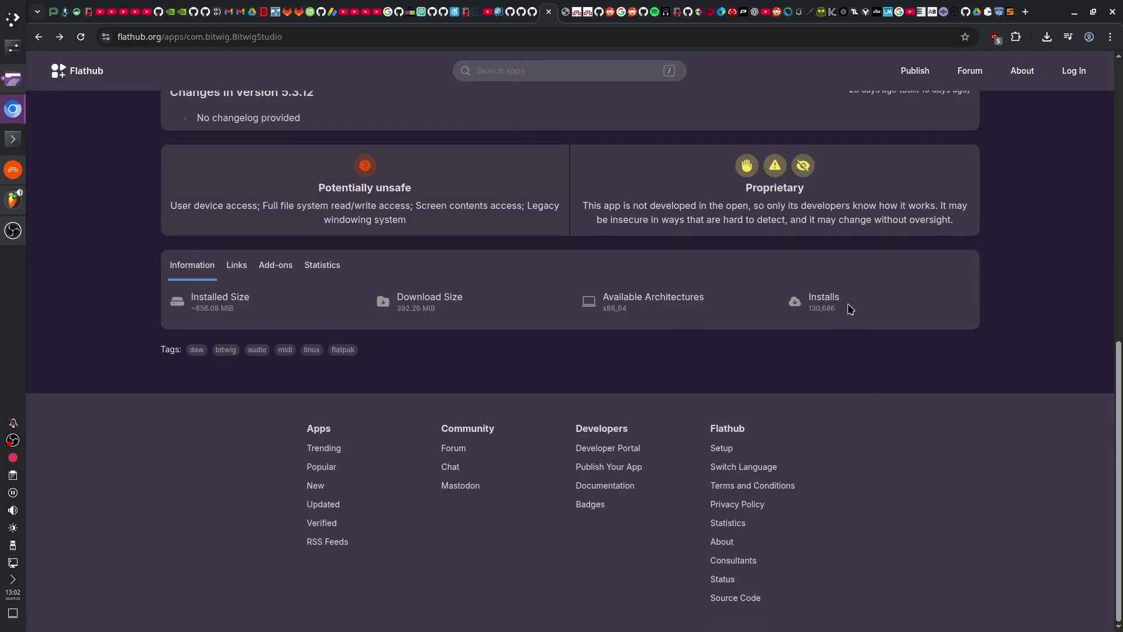
{"action": "left_click_drag", "start_coordinate": [848, 310], "coordinate": [821, 302]}
{"action": "left_click", "coordinate": [860, 308]}
{"action": "scroll", "coordinate": [860, 308], "scroll_direction": "up", "scroll_amount": 20}
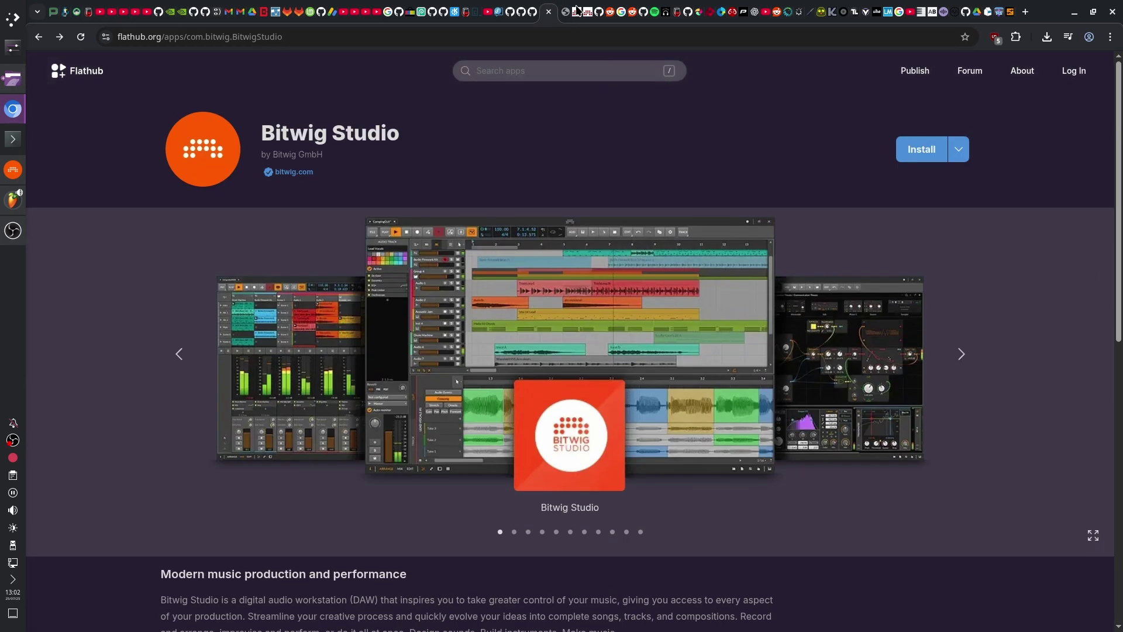
Highlight the Flatpak and Ubuntu requirements in the release notes and follow their 'here' link
{"action": "left_click", "coordinate": [565, 8]}
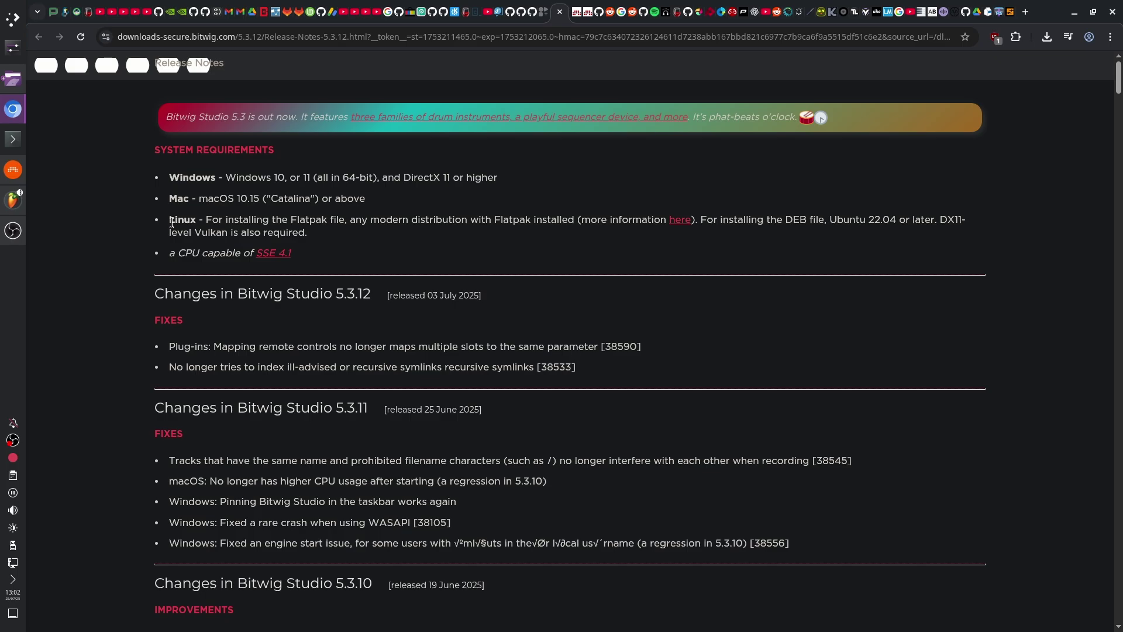
{"action": "left_click_drag", "start_coordinate": [170, 219], "coordinate": [672, 223]}
{"action": "left_click", "coordinate": [634, 266]}
{"action": "left_click_drag", "start_coordinate": [583, 219], "coordinate": [676, 234]}
{"action": "left_click", "coordinate": [675, 234]}
{"action": "left_click", "coordinate": [688, 226]}
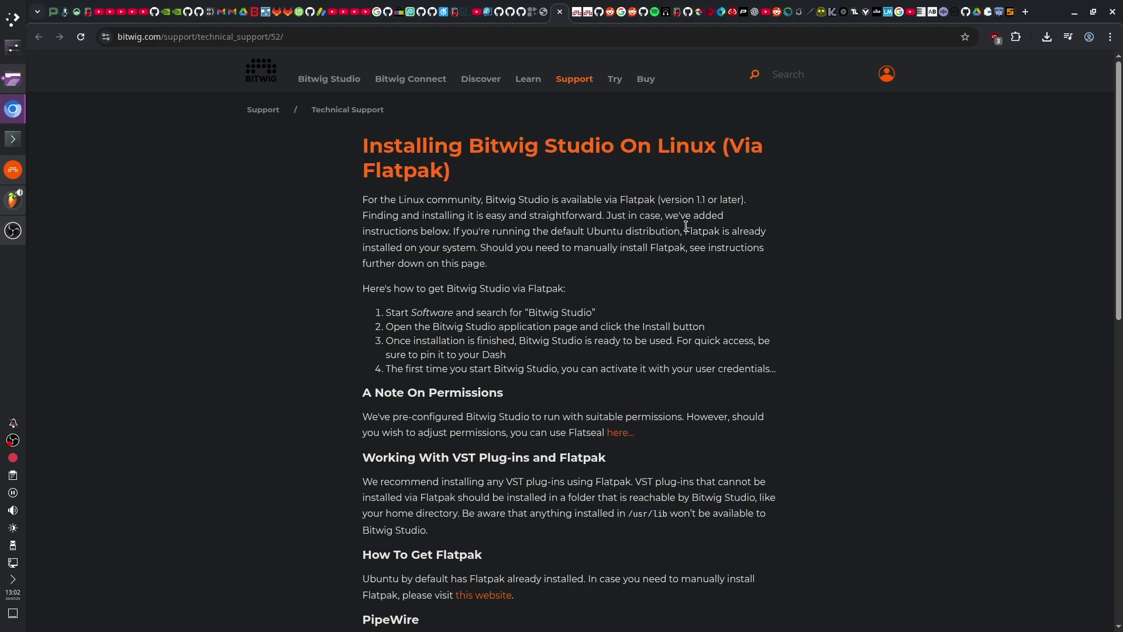
{"action": "left_click_drag", "start_coordinate": [367, 147], "coordinate": [723, 175]}
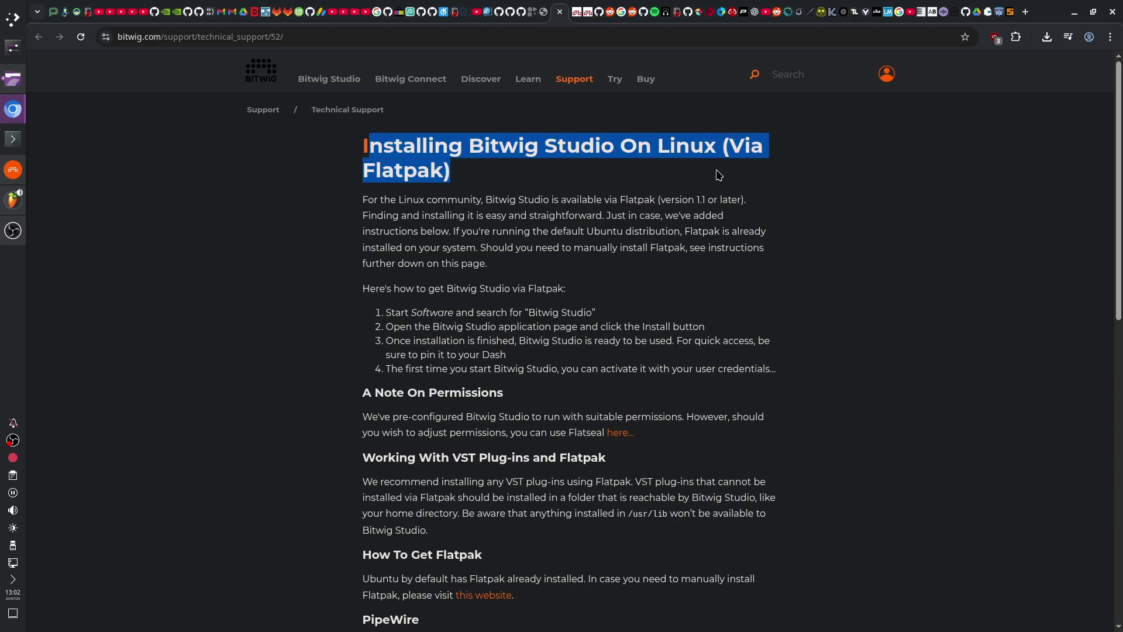
{"action": "left_click", "coordinate": [726, 186]}
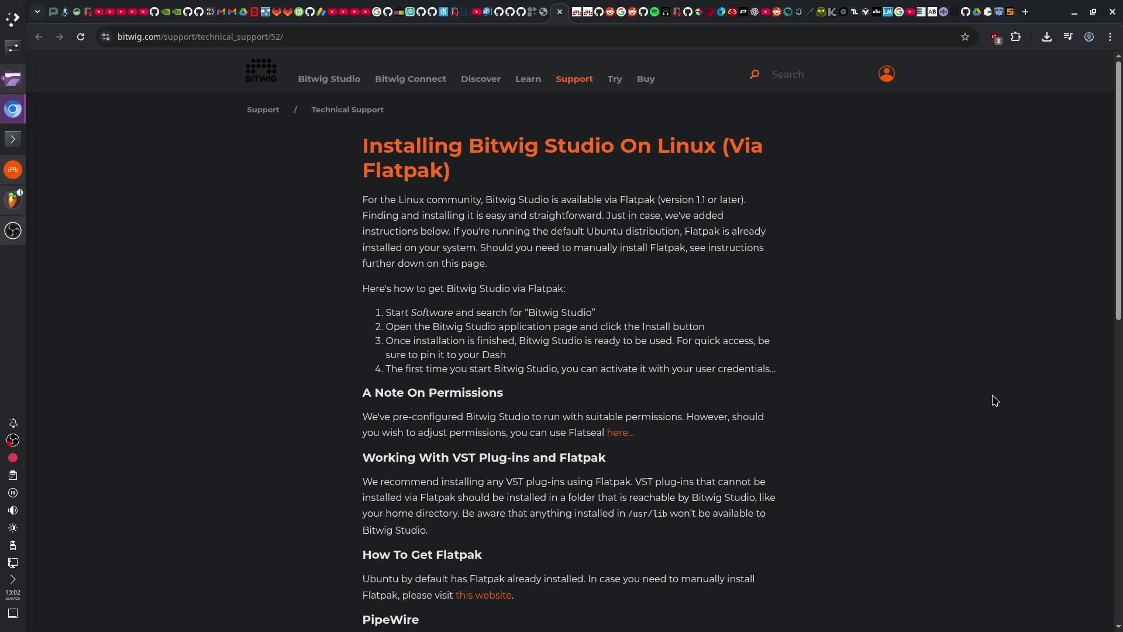
{"action": "scroll", "coordinate": [608, 231], "scroll_direction": "down", "scroll_amount": 1}
{"action": "scroll", "coordinate": [609, 229], "scroll_direction": "down", "scroll_amount": 3}
{"action": "left_click_drag", "start_coordinate": [363, 287], "coordinate": [601, 312]}
{"action": "left_click", "coordinate": [556, 328]}
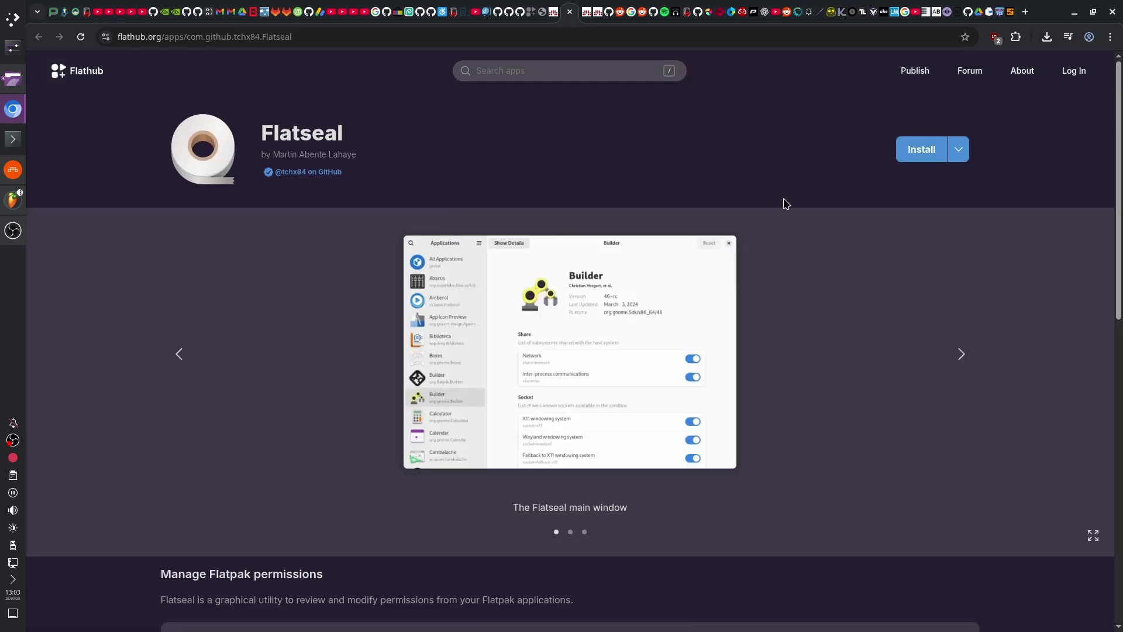
{"action": "left_click", "coordinate": [569, 12]}
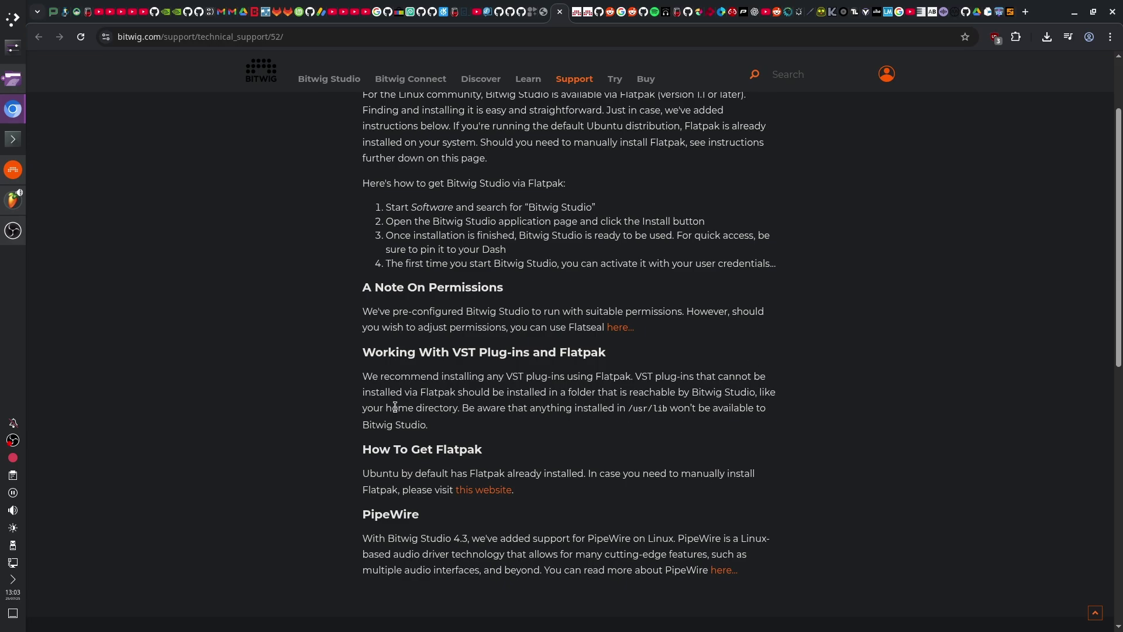
{"action": "left_click_drag", "start_coordinate": [346, 359], "coordinate": [692, 416]}
{"action": "left_click", "coordinate": [692, 414]}
{"action": "scroll", "coordinate": [690, 408], "scroll_direction": "down", "scroll_amount": 3}
{"action": "scroll", "coordinate": [421, 376], "scroll_direction": "up", "scroll_amount": 3}
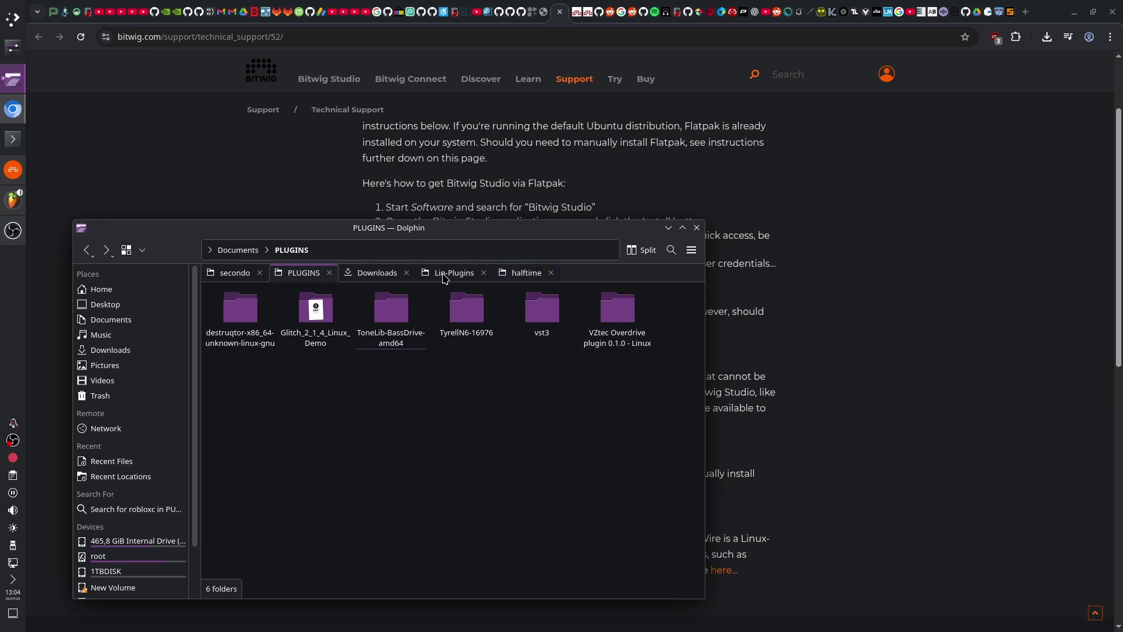
Look inside the VZtec Overdrive folder in the PLUGINS window, return, and minimize Dolphin
{"action": "left_click_drag", "start_coordinate": [368, 219], "coordinate": [411, 163]}
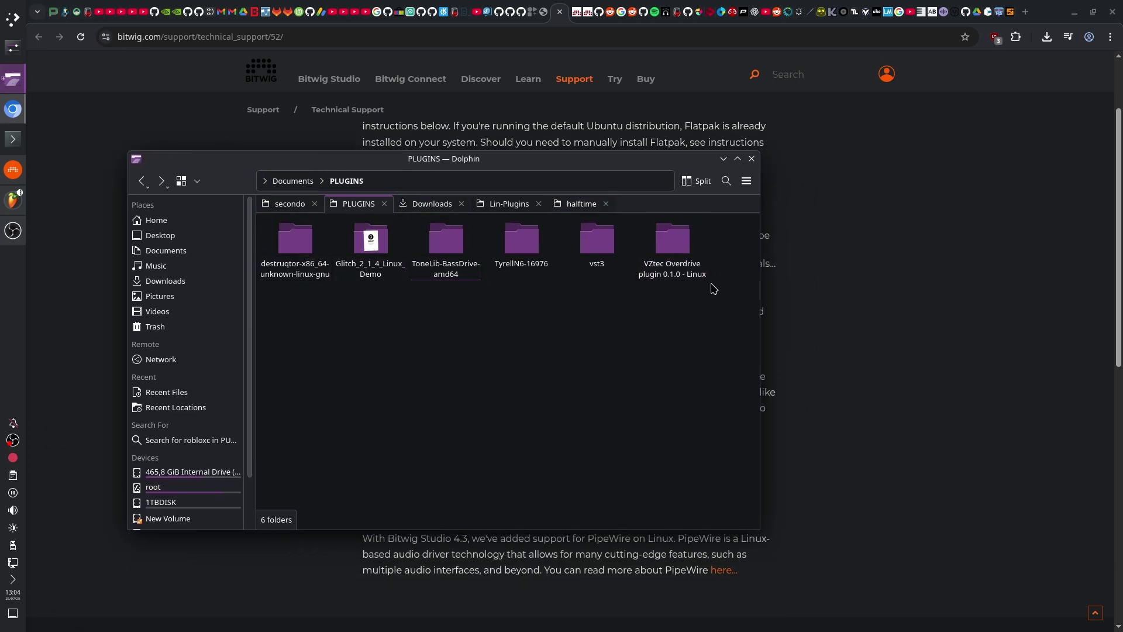
{"action": "double_click", "coordinate": [682, 249]}
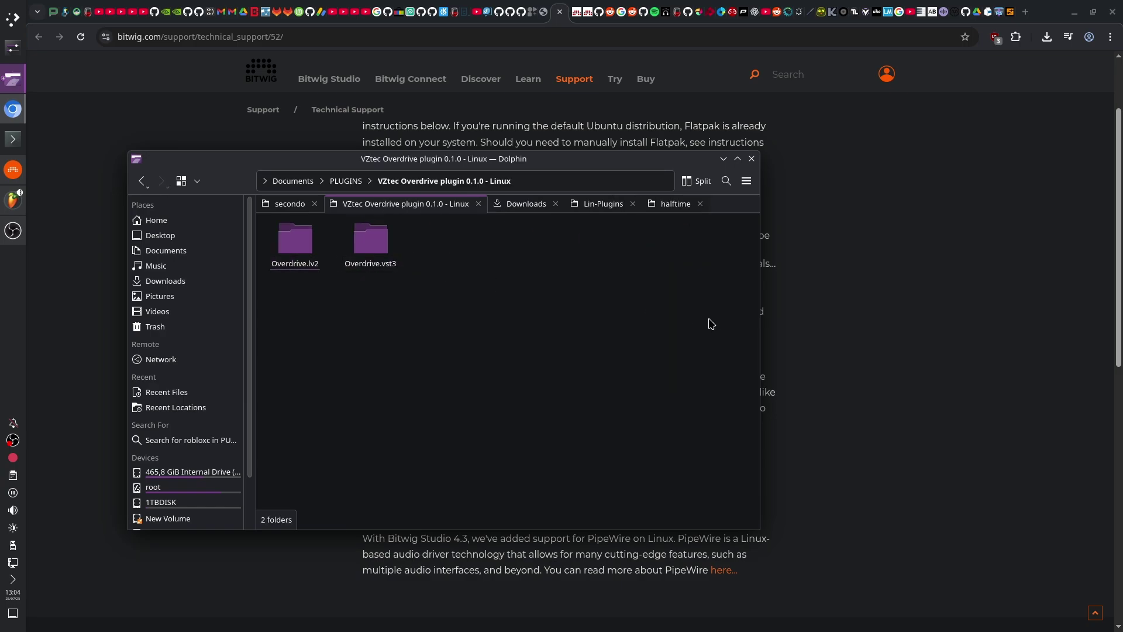
{"action": "key", "text": "alt+Left"}
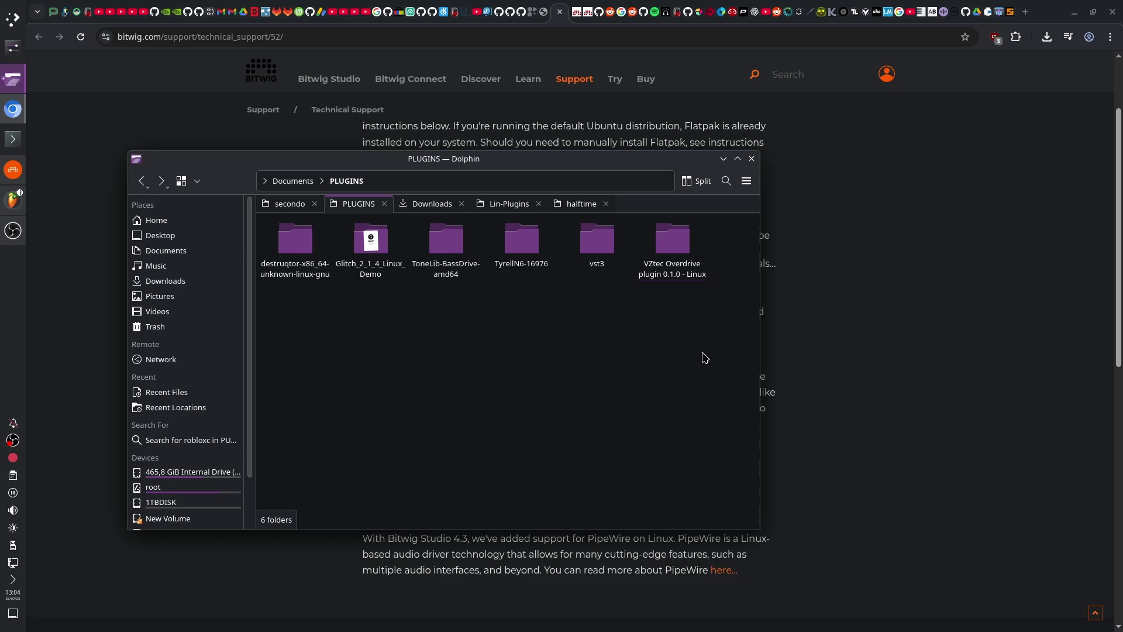
{"action": "left_click_drag", "start_coordinate": [577, 164], "coordinate": [677, 244]}
{"action": "left_click", "coordinate": [724, 347]}
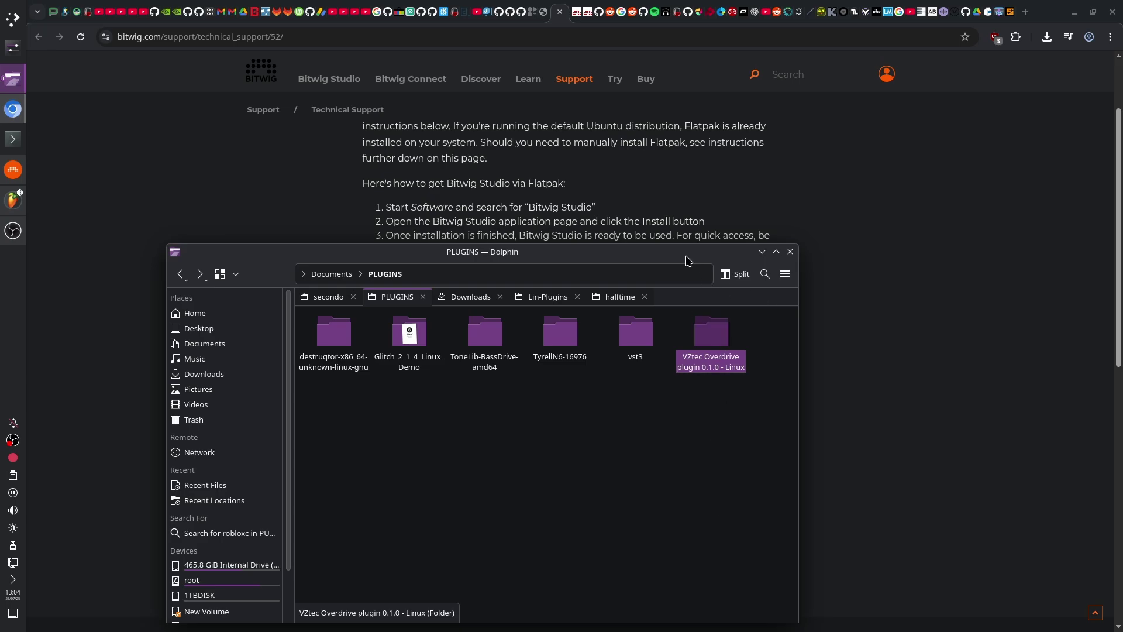
{"action": "left_click_drag", "start_coordinate": [672, 255], "coordinate": [651, 187]}
{"action": "left_click", "coordinate": [740, 183]}
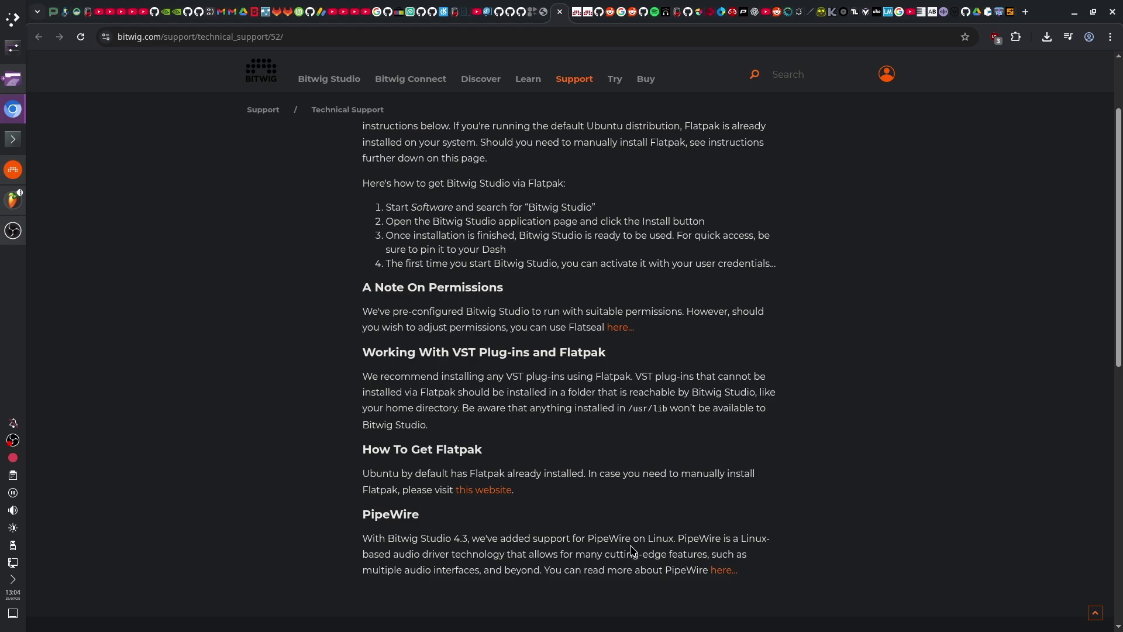
Visit the PipeWire site, return to the Flatpak guide's top, and switch to the secondo project
{"action": "left_click", "coordinate": [724, 572]}
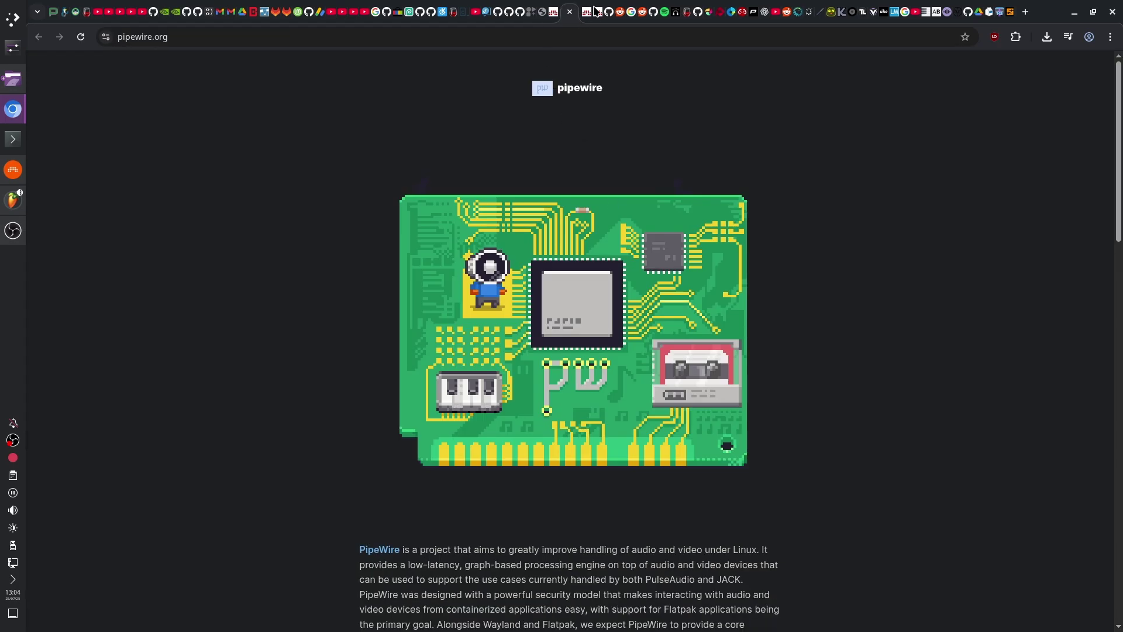
{"action": "key", "text": "ctrl+w"}
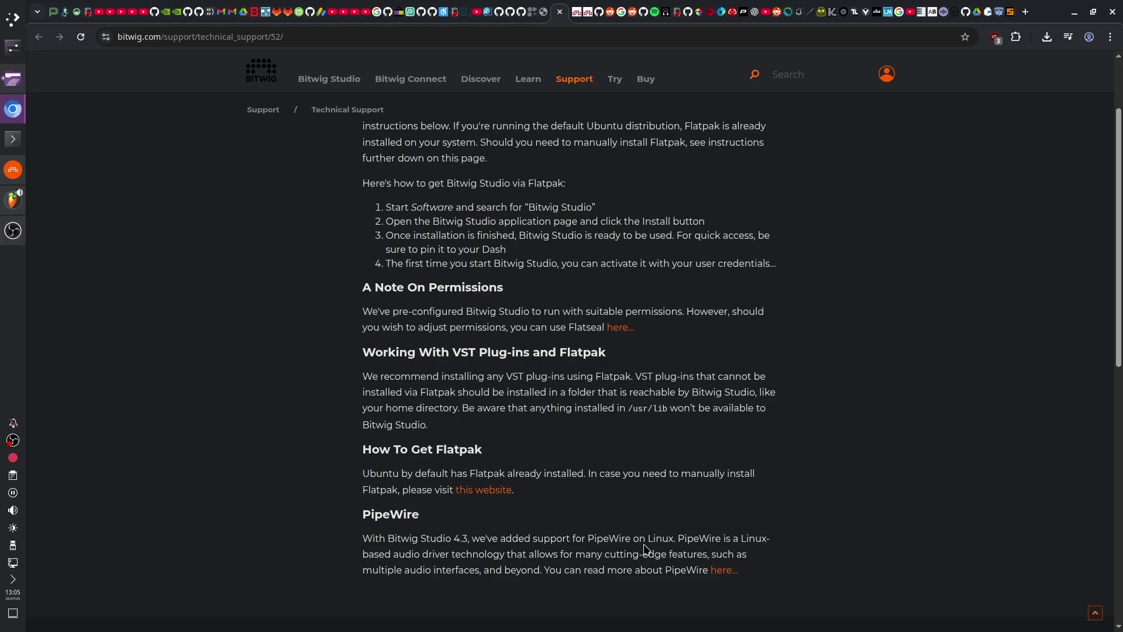
{"action": "scroll", "coordinate": [793, 263], "scroll_direction": "up", "scroll_amount": 3}
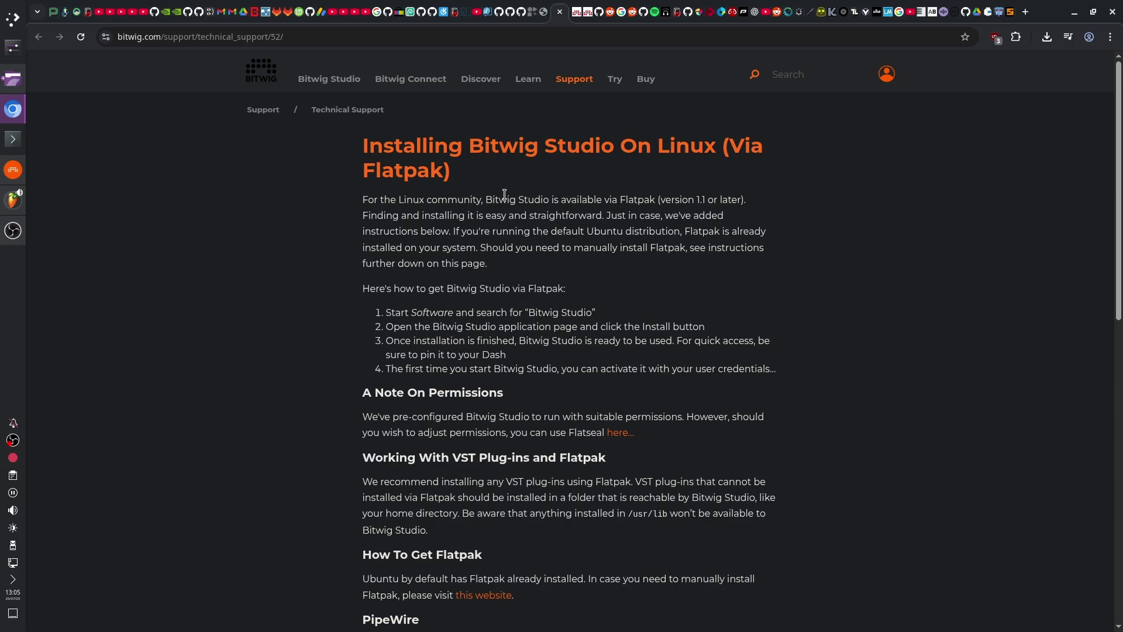
{"action": "key", "text": "alt+Tab"}
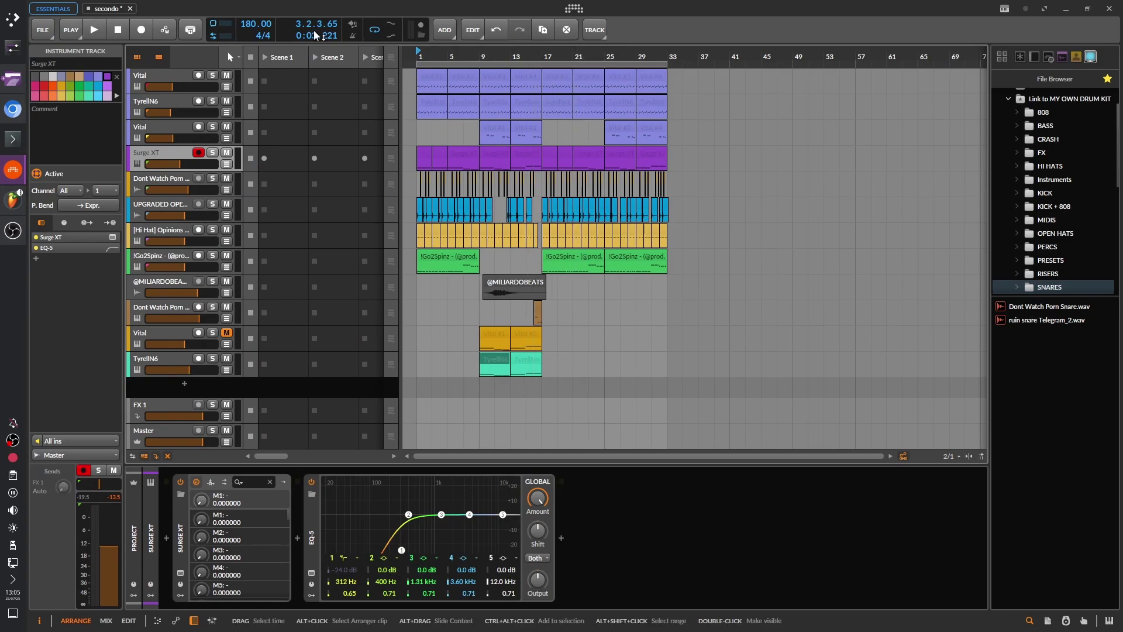
Show the TyrellN6 synth window with its 1984 Bass+Lead patch, then close it
{"action": "left_click", "coordinate": [105, 624]}
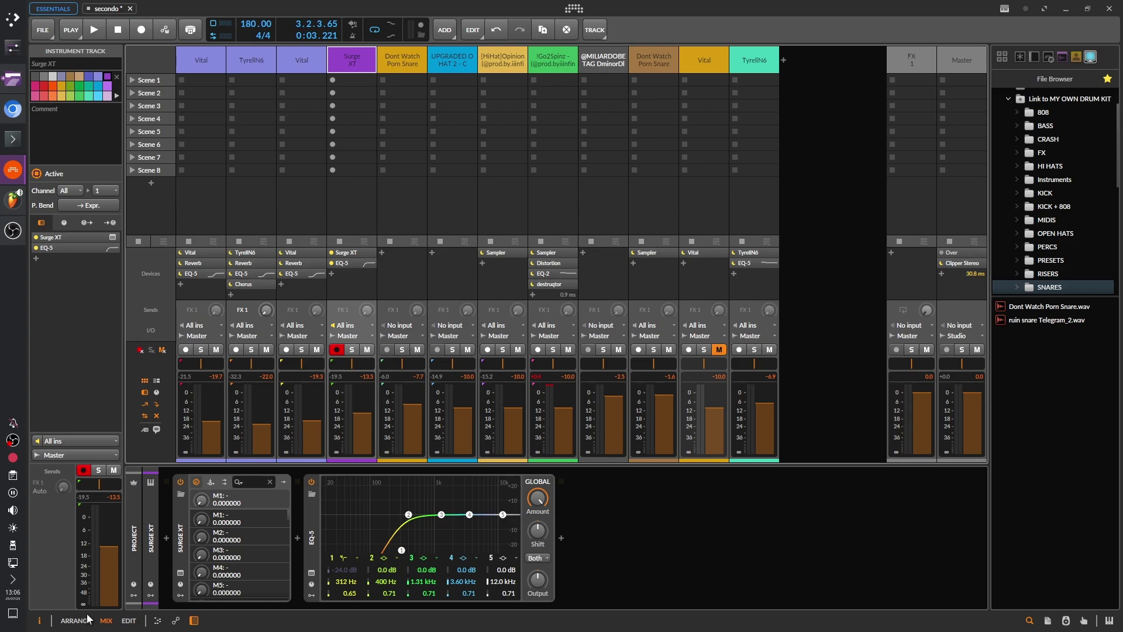
{"action": "left_click", "coordinate": [85, 620]}
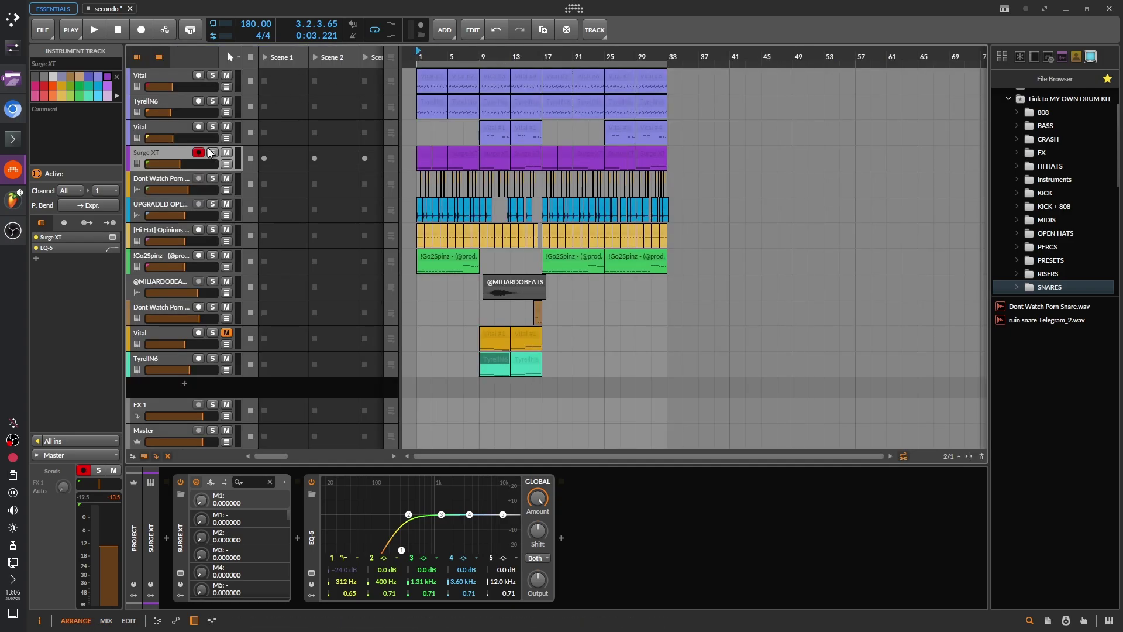
{"action": "left_click", "coordinate": [178, 363]}
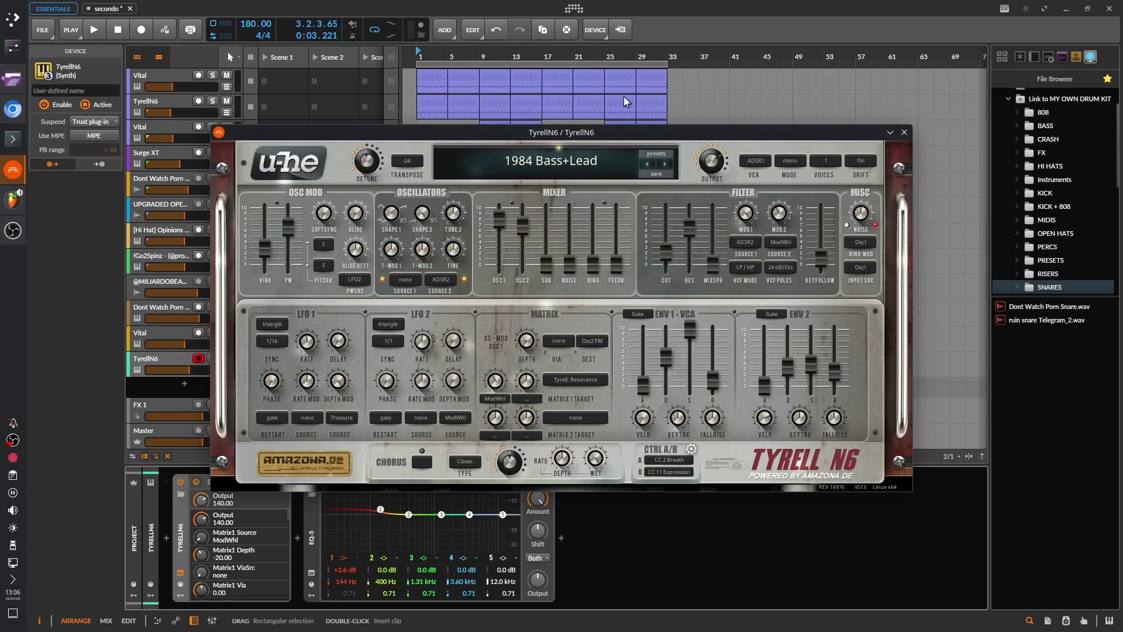
{"action": "left_click_drag", "start_coordinate": [590, 131], "coordinate": [562, 116]}
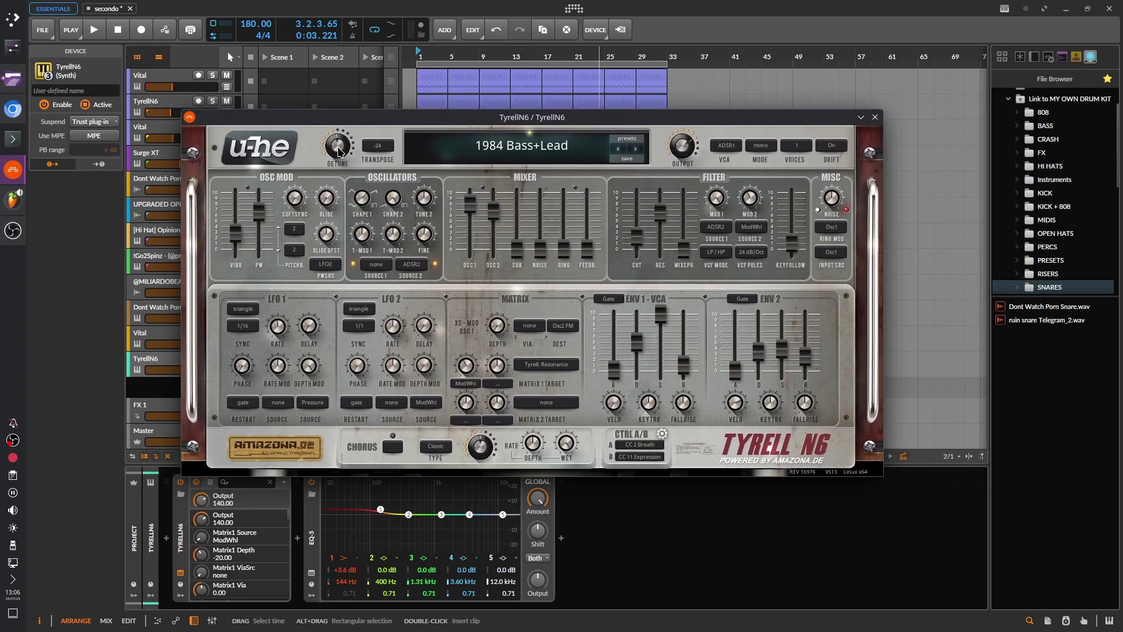
{"action": "left_click", "coordinate": [875, 117]}
Play the arrangement from bar 1 and stop it around bar 15
{"action": "left_click", "coordinate": [421, 50]}
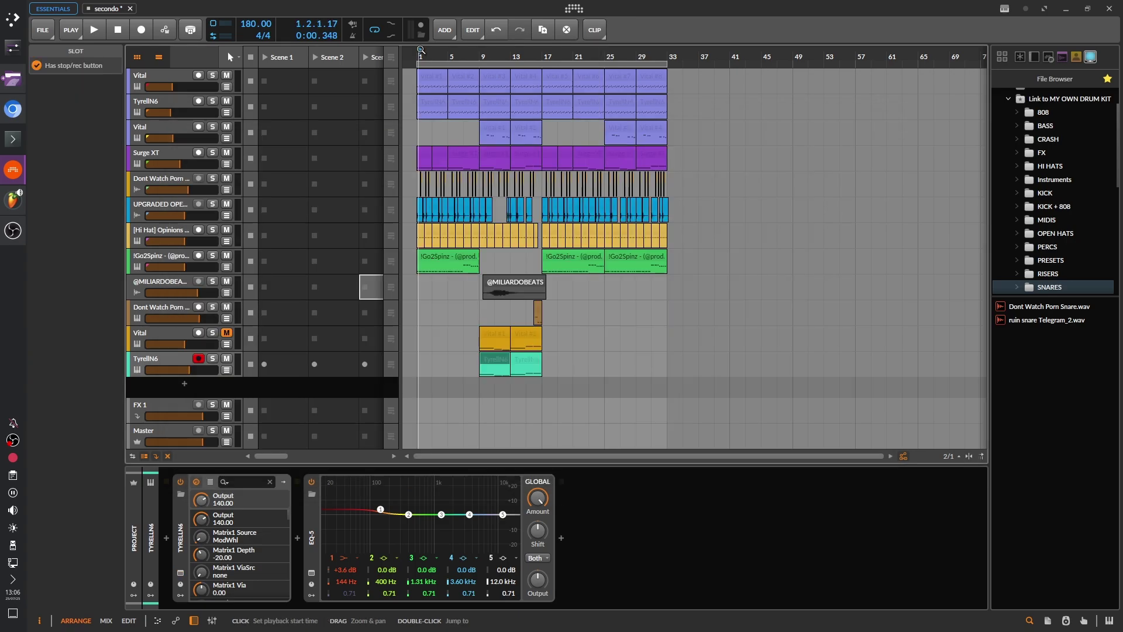
{"action": "left_click", "coordinate": [419, 54]}
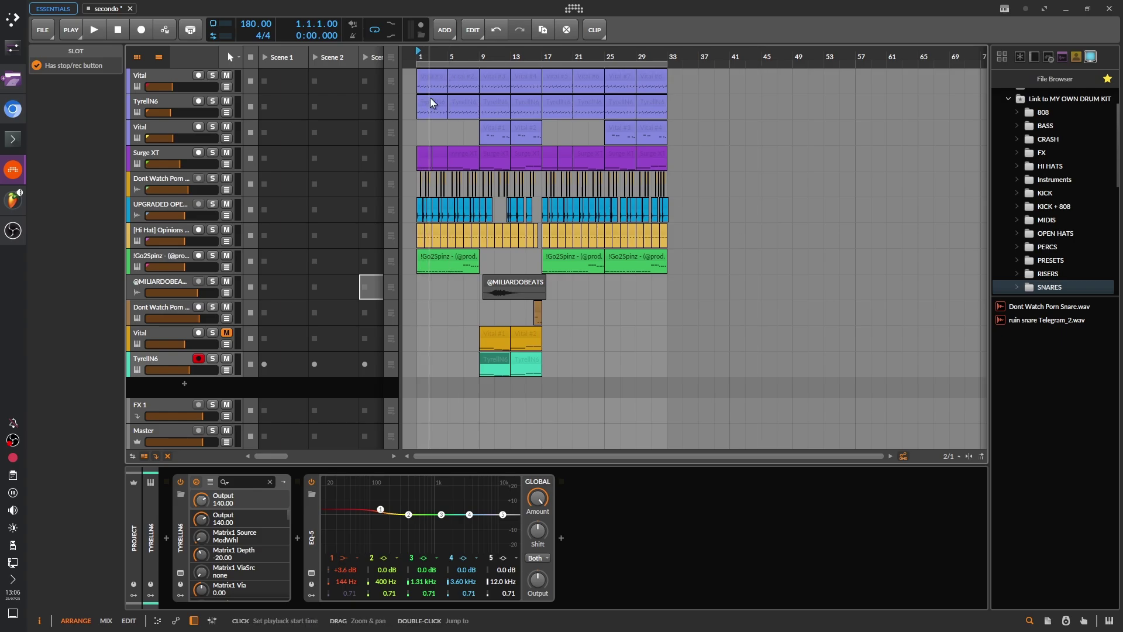
{"action": "key", "text": "space"}
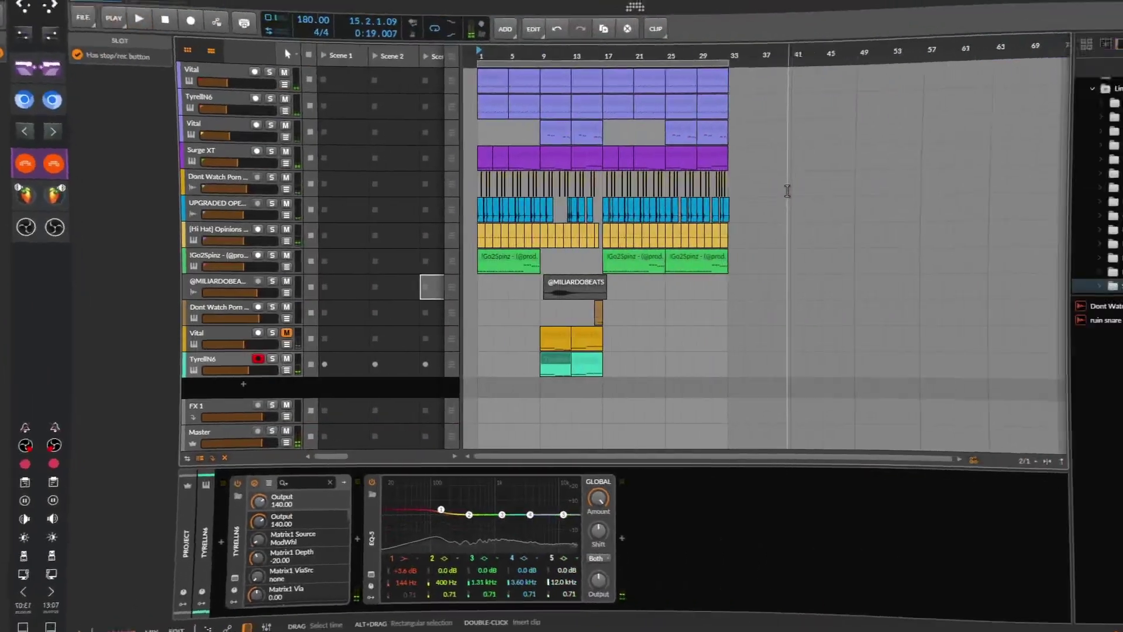
{"action": "key", "text": "space"}
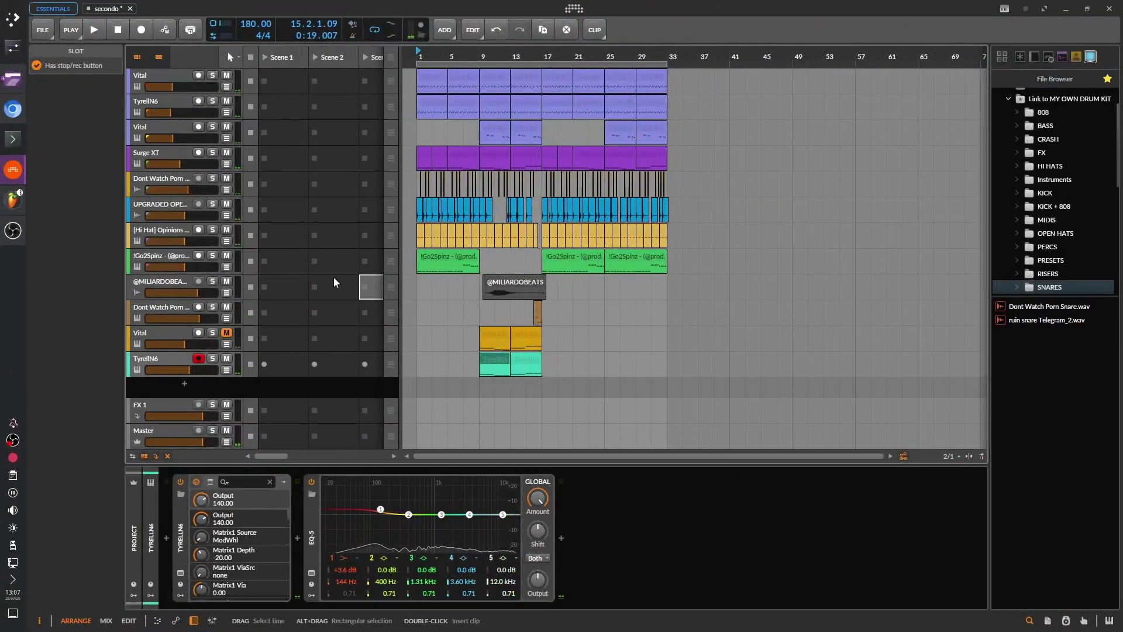
Select the TyrellN6 track and show its synth window again before closing it
{"action": "left_click", "coordinate": [170, 360]}
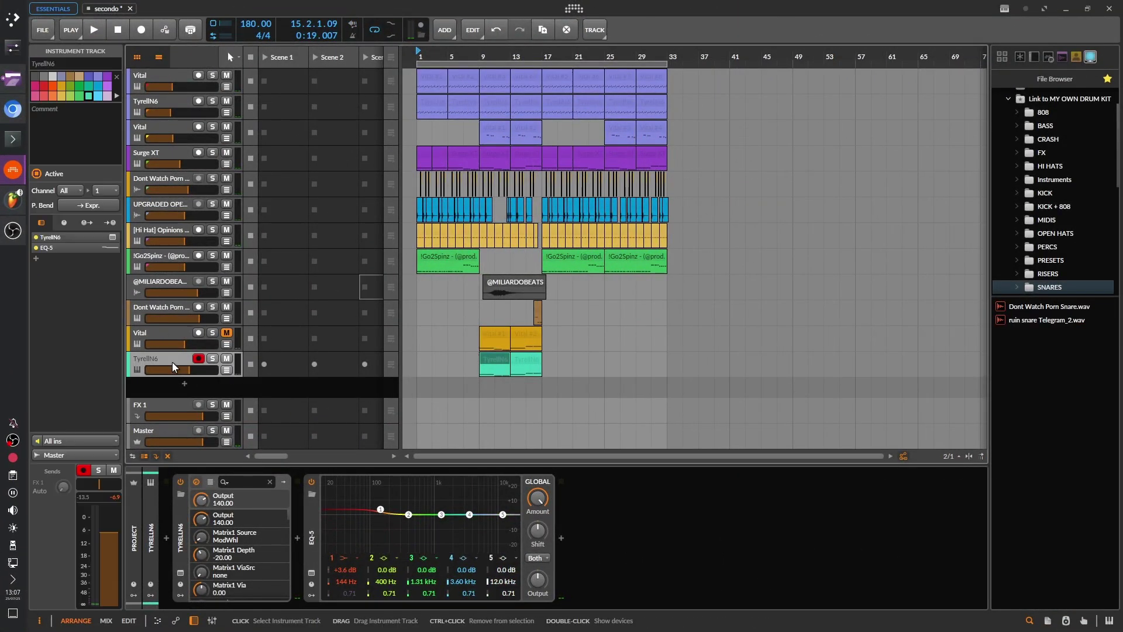
{"action": "left_click", "coordinate": [180, 574]}
{"action": "left_click_drag", "start_coordinate": [465, 112], "coordinate": [613, 132]}
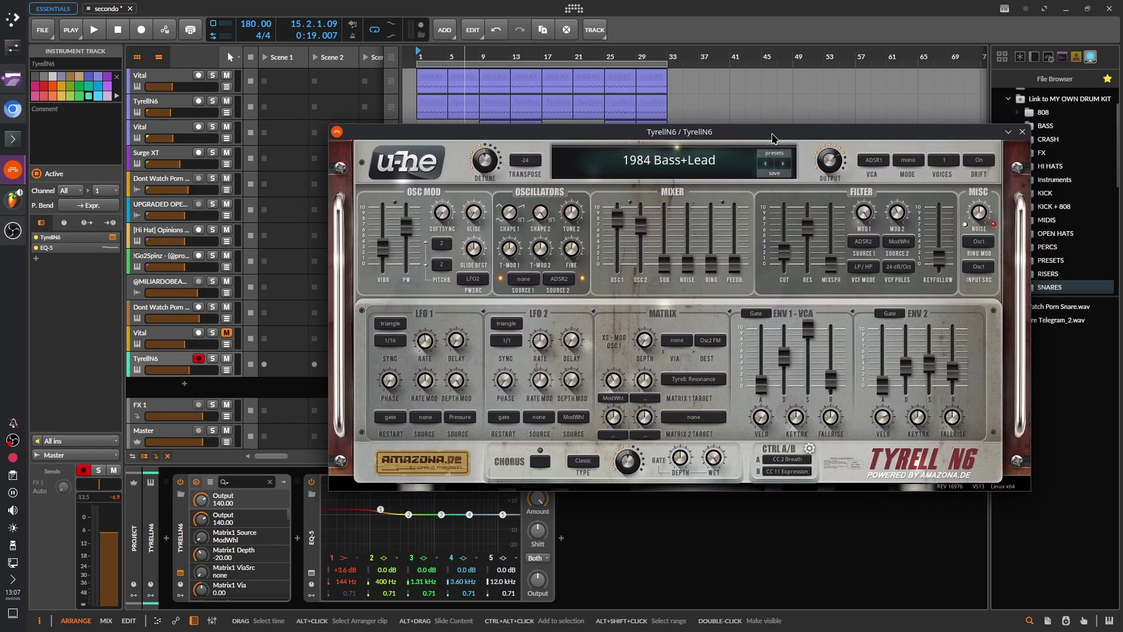
{"action": "left_click_drag", "start_coordinate": [787, 134], "coordinate": [721, 139]}
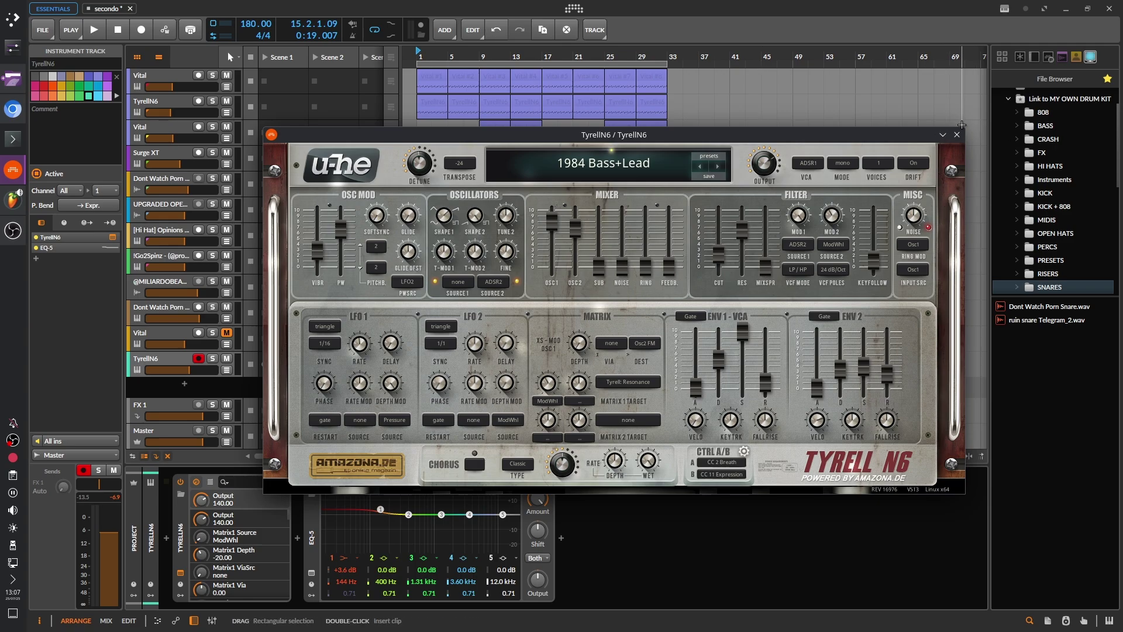
{"action": "left_click", "coordinate": [957, 134]}
Dismiss the device browser, show the TyrellN6 track settings, and hide Bitwig to the desktop
{"action": "left_click", "coordinate": [166, 537]}
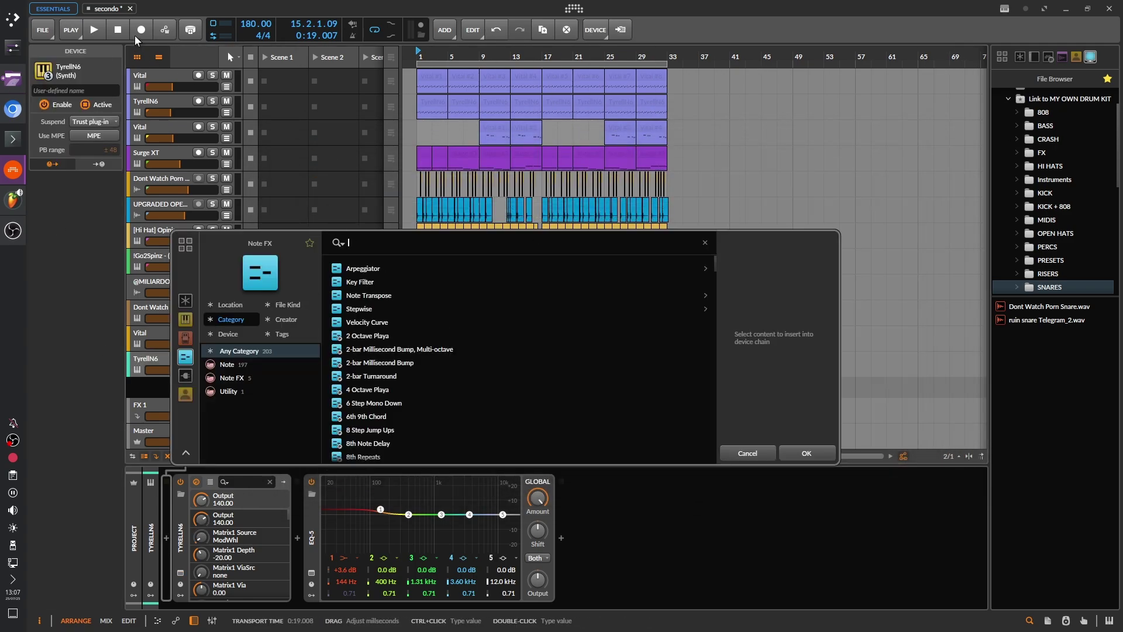
{"action": "key", "text": "Escape"}
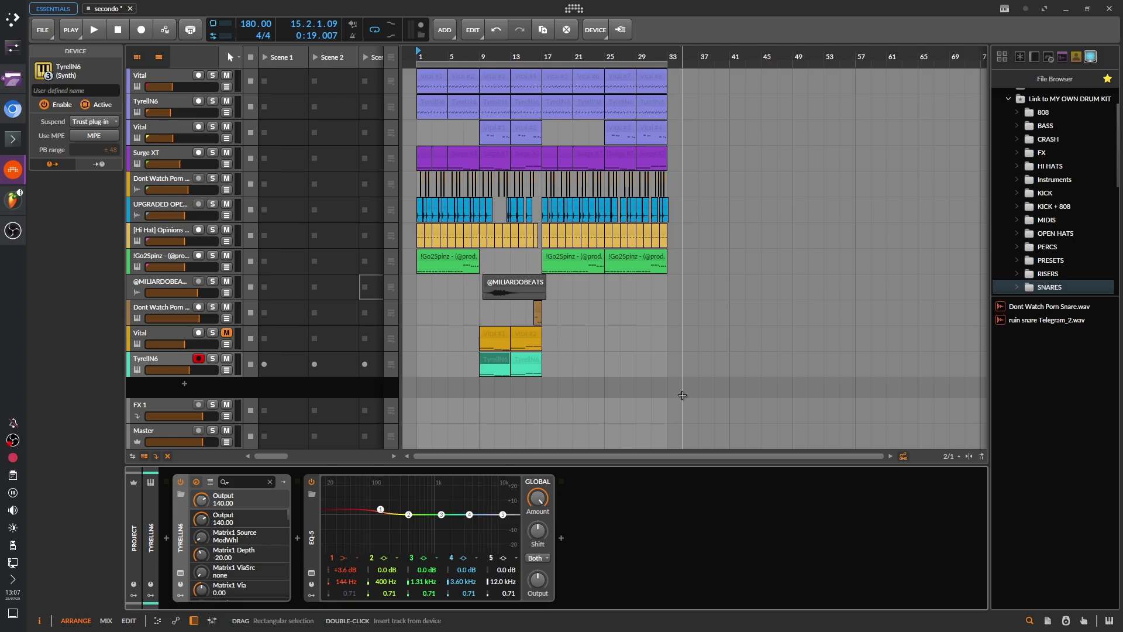
{"action": "left_click", "coordinate": [185, 576]}
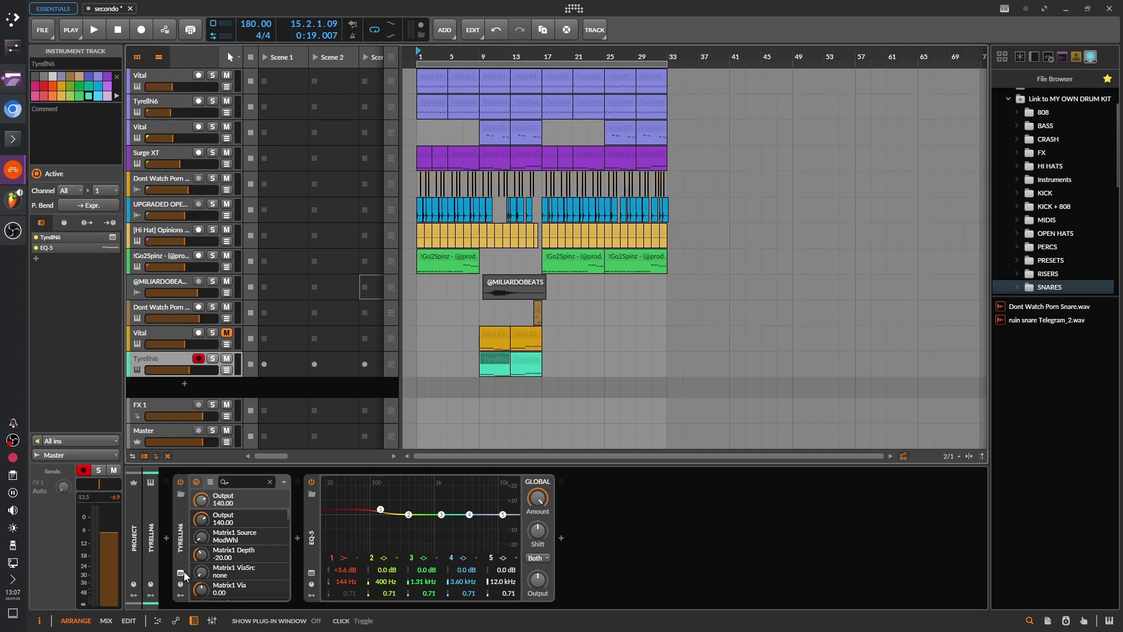
{"action": "key", "text": "super+d"}
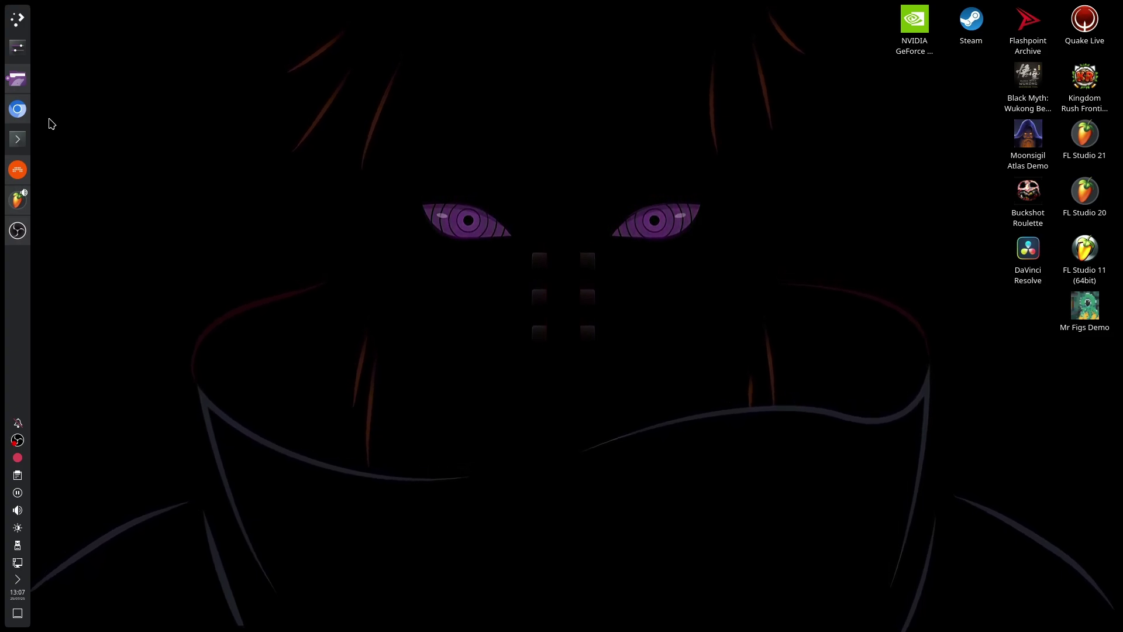
Browse the KXStudio Plugins list and enlarge the Calf Studio Gear preview image
{"action": "left_click", "coordinate": [18, 109]}
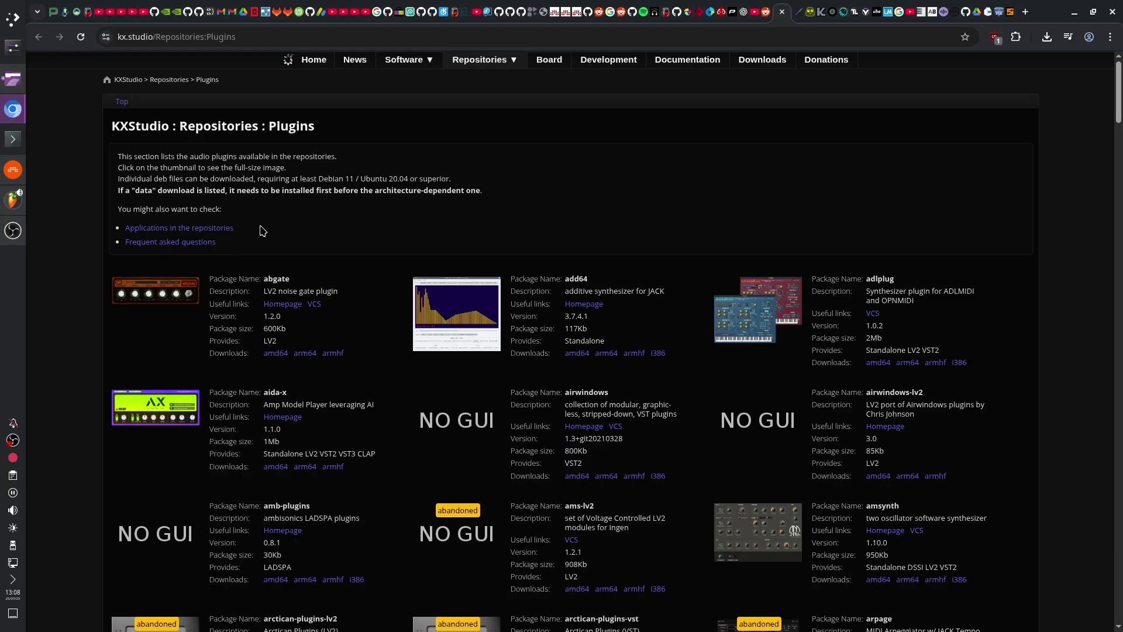
{"action": "scroll", "coordinate": [641, 317], "scroll_direction": "down", "scroll_amount": 10}
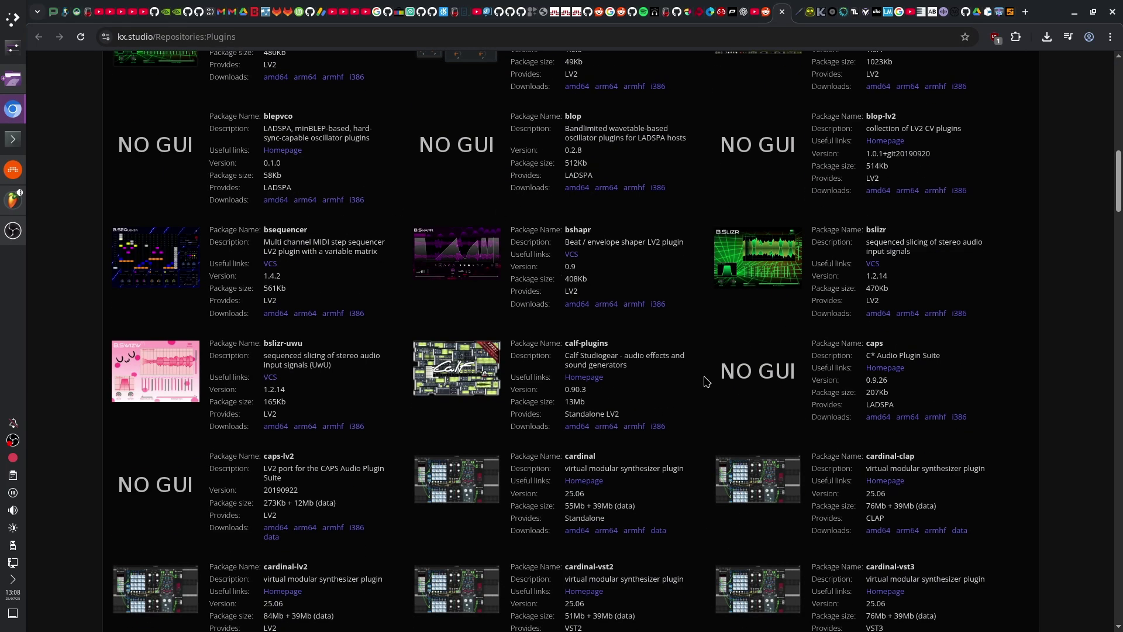
{"action": "left_click", "coordinate": [479, 397]}
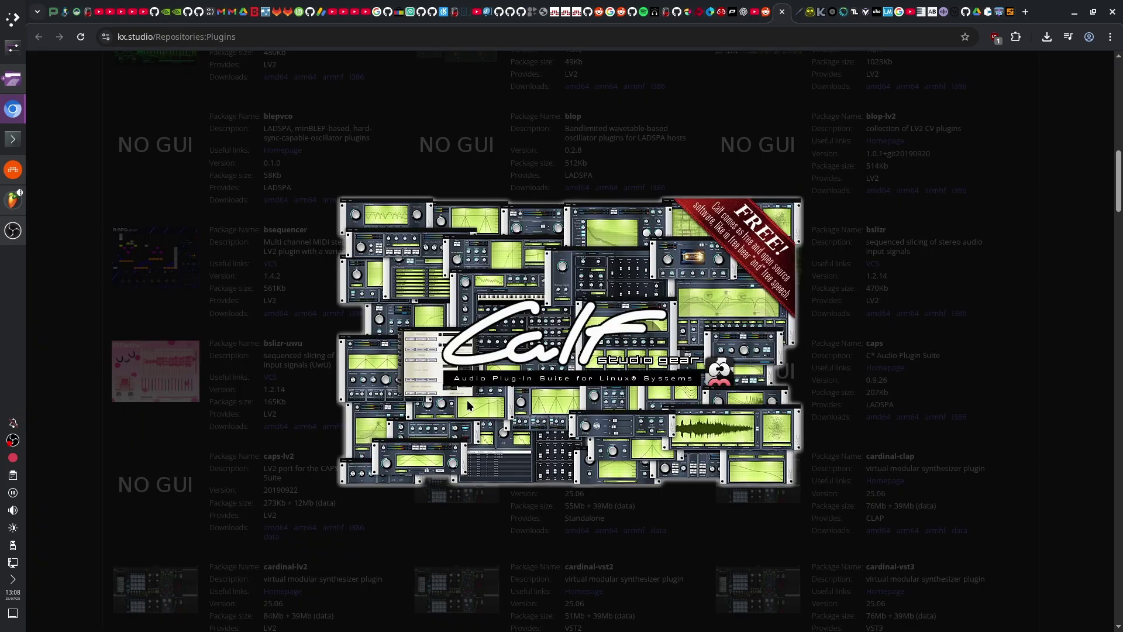
{"action": "left_click", "coordinate": [578, 573]}
{"action": "scroll", "coordinate": [568, 372], "scroll_direction": "up", "scroll_amount": 10}
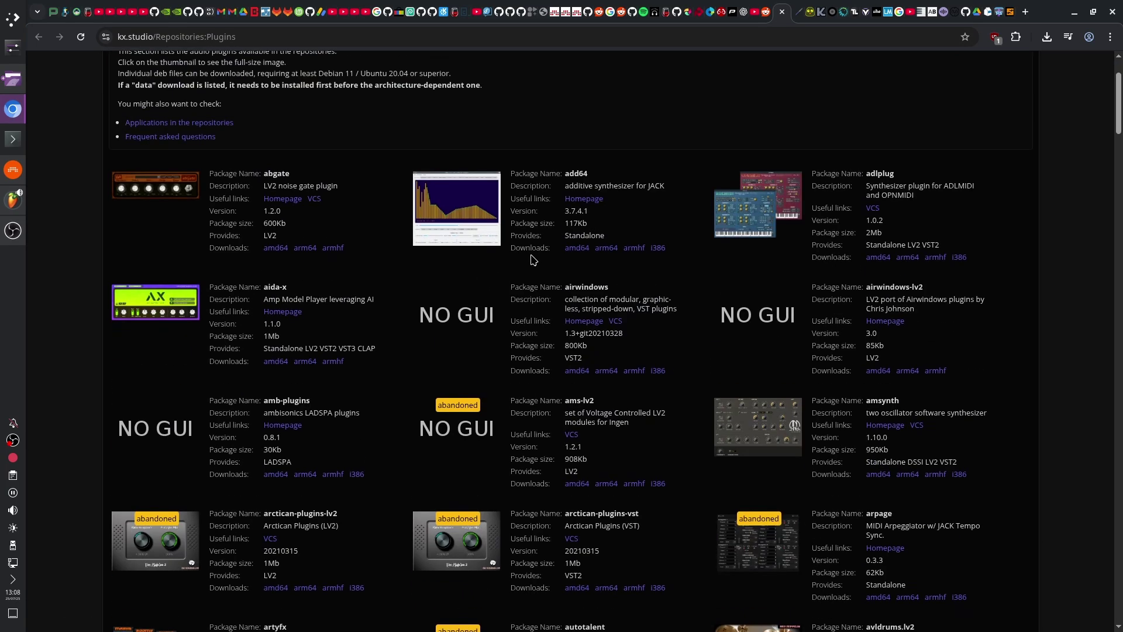
{"action": "scroll", "coordinate": [630, 201], "scroll_direction": "down", "scroll_amount": 8}
{"action": "scroll", "coordinate": [629, 200], "scroll_direction": "up", "scroll_amount": 10}
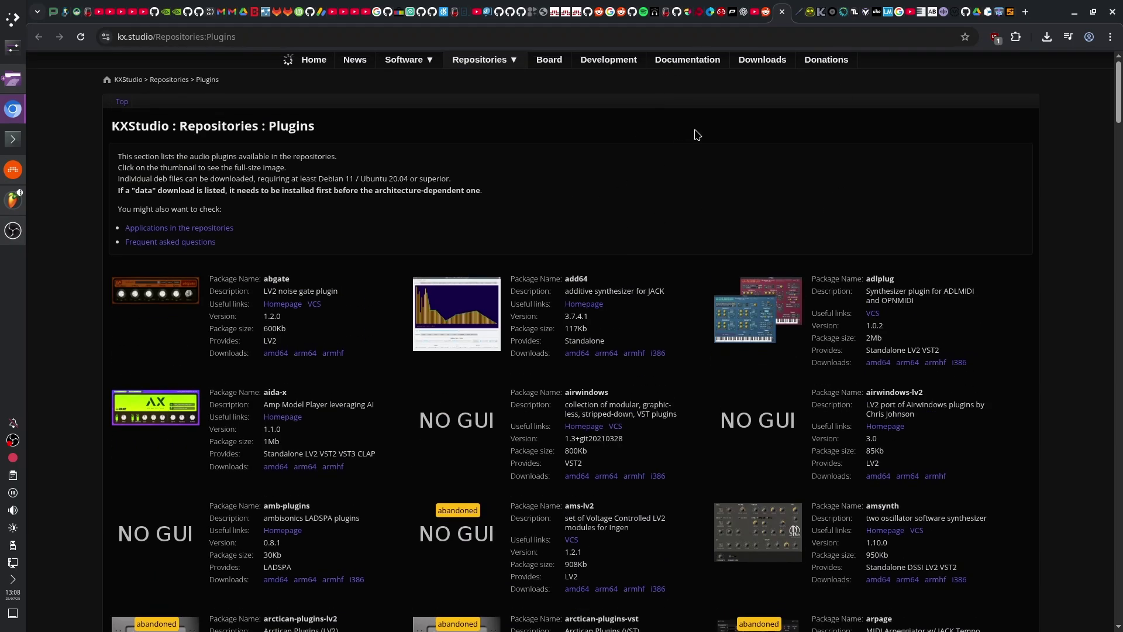
Scroll through the audiopluginsforfree VST-Linux plugin listing
{"action": "left_click", "coordinate": [802, 6]}
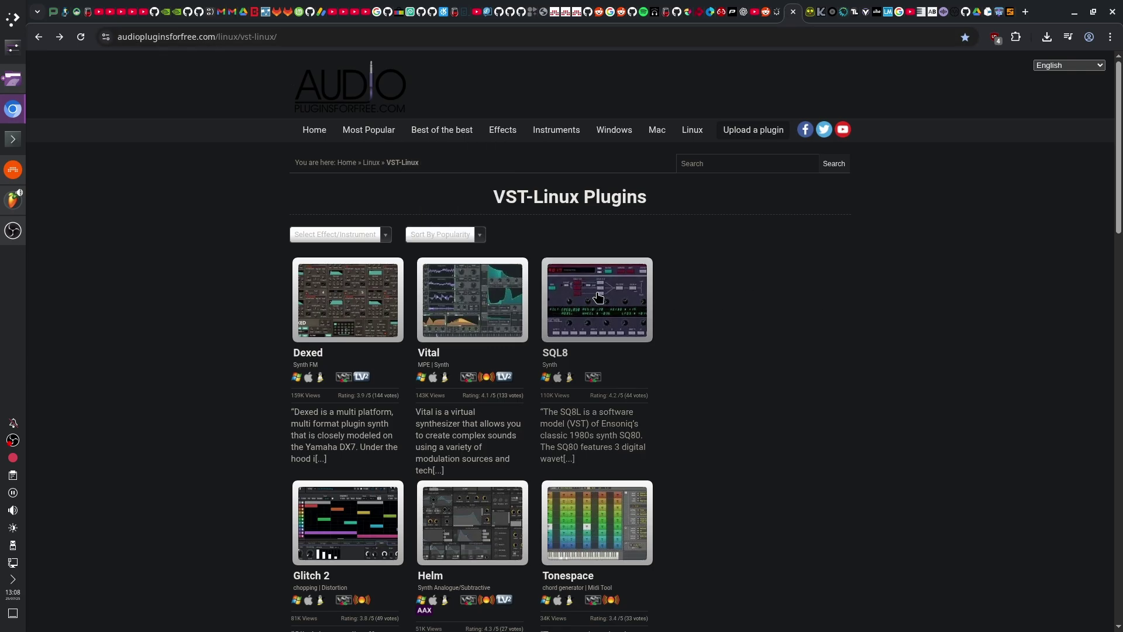
{"action": "scroll", "coordinate": [597, 298], "scroll_direction": "down", "scroll_amount": 9}
{"action": "scroll", "coordinate": [178, 363], "scroll_direction": "down", "scroll_amount": 13}
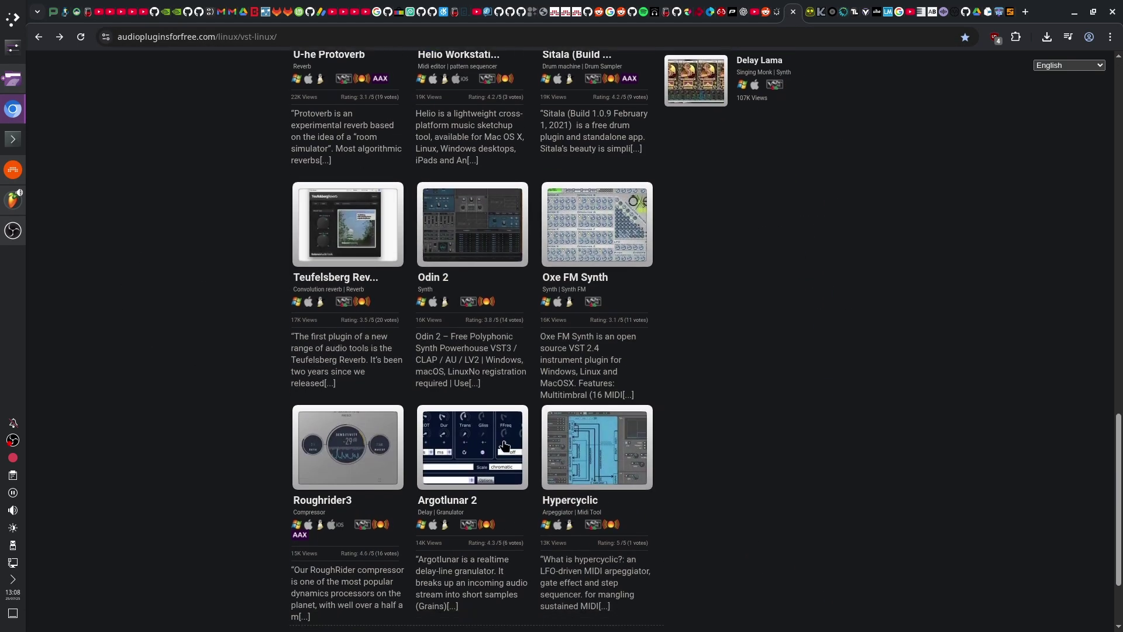
{"action": "scroll", "coordinate": [671, 450], "scroll_direction": "up", "scroll_amount": 20}
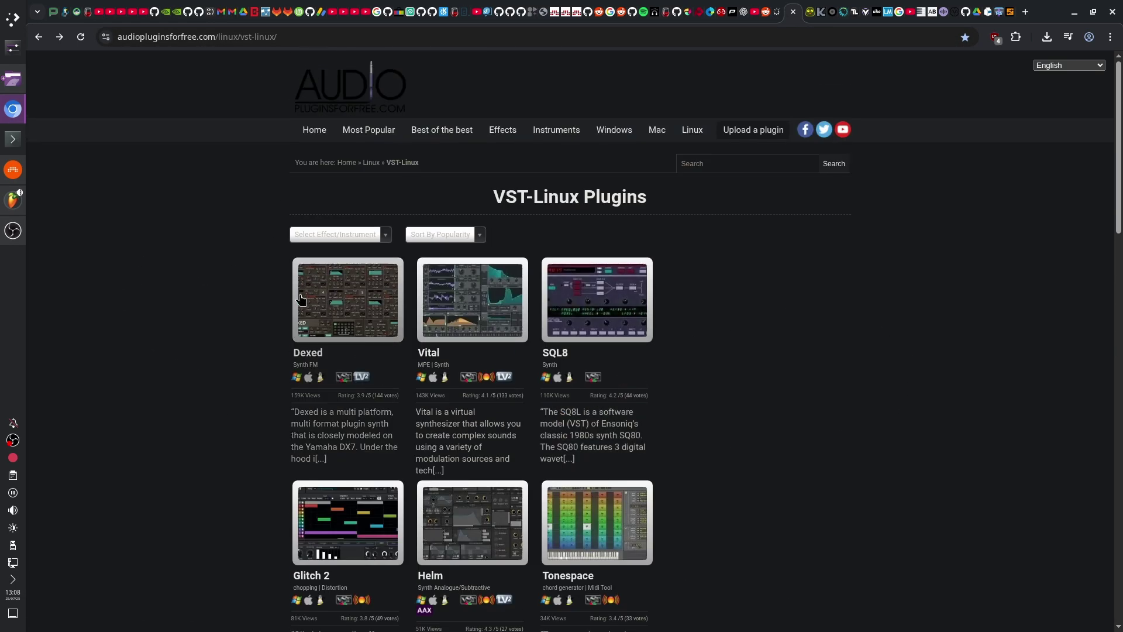
Browse the LinuxDAW catalogue, enlarge the Resonarium screenshot, then move to KVR's newest free Linux plugins
{"action": "left_click", "coordinate": [806, 7]}
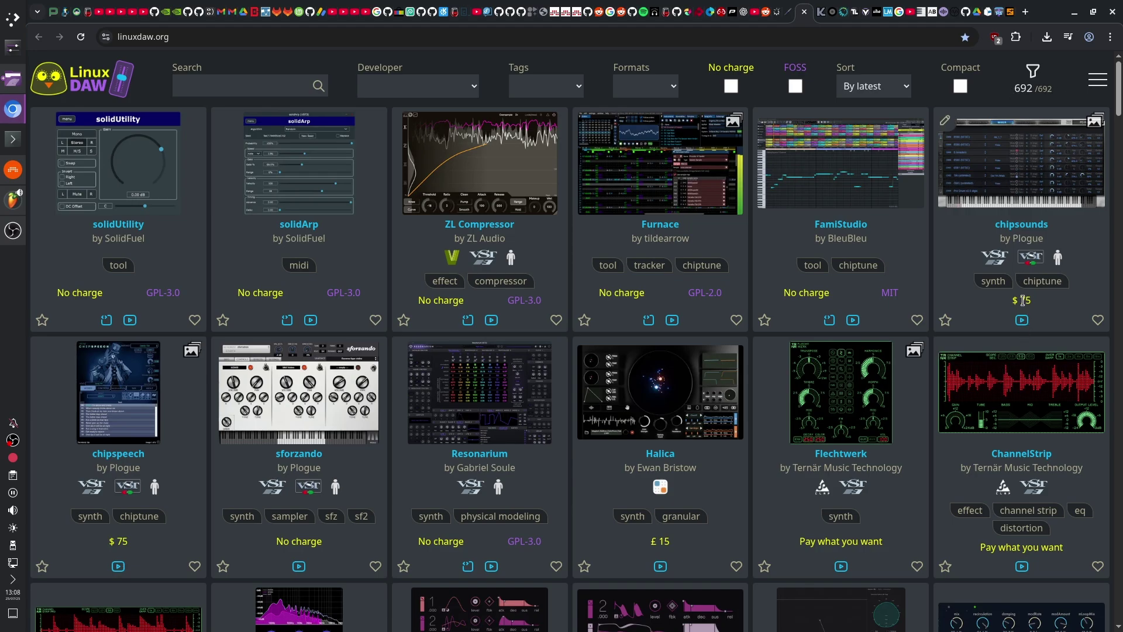
{"action": "scroll", "coordinate": [754, 350], "scroll_direction": "down", "scroll_amount": 9}
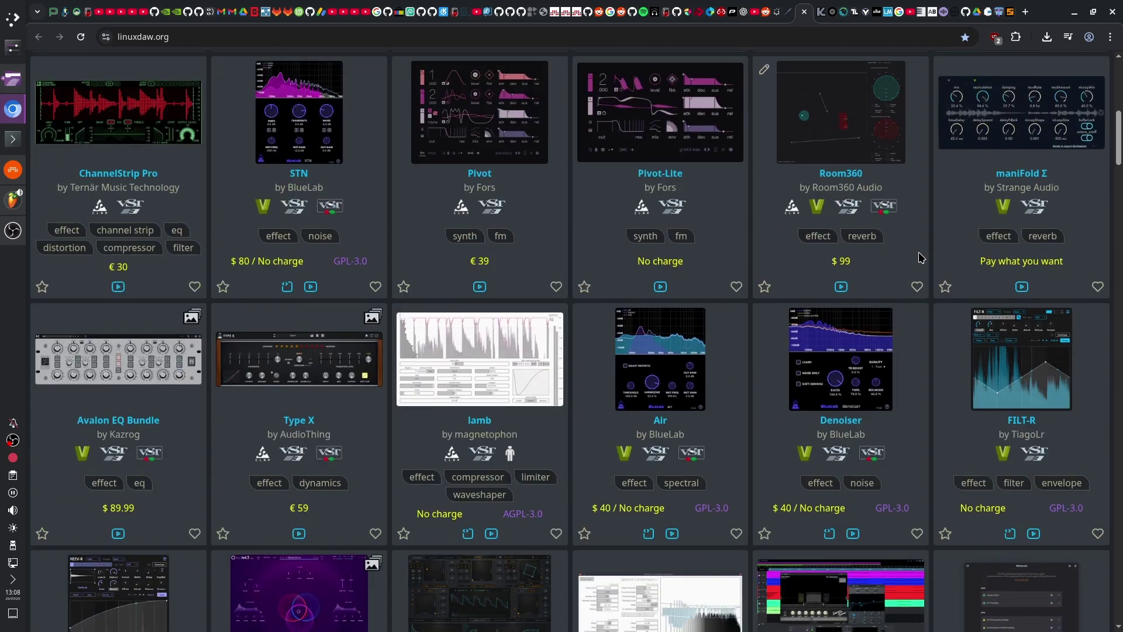
{"action": "scroll", "coordinate": [908, 236], "scroll_direction": "down", "scroll_amount": 3}
{"action": "scroll", "coordinate": [641, 319], "scroll_direction": "up", "scroll_amount": 12}
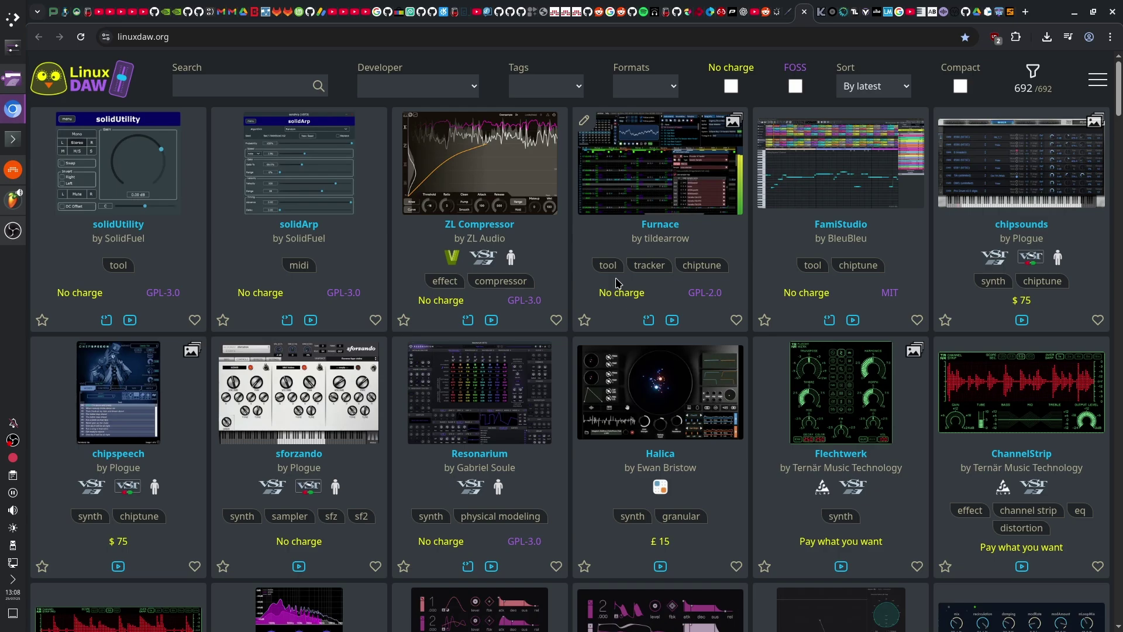
{"action": "left_click", "coordinate": [411, 350]}
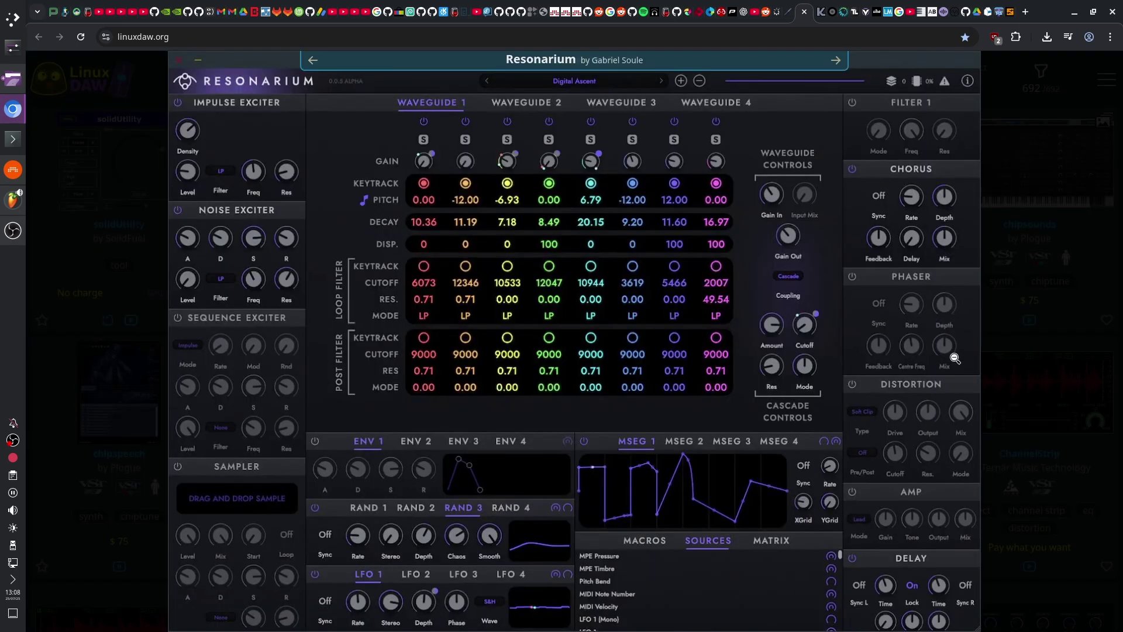
{"action": "key", "text": "ctrl+Tab"}
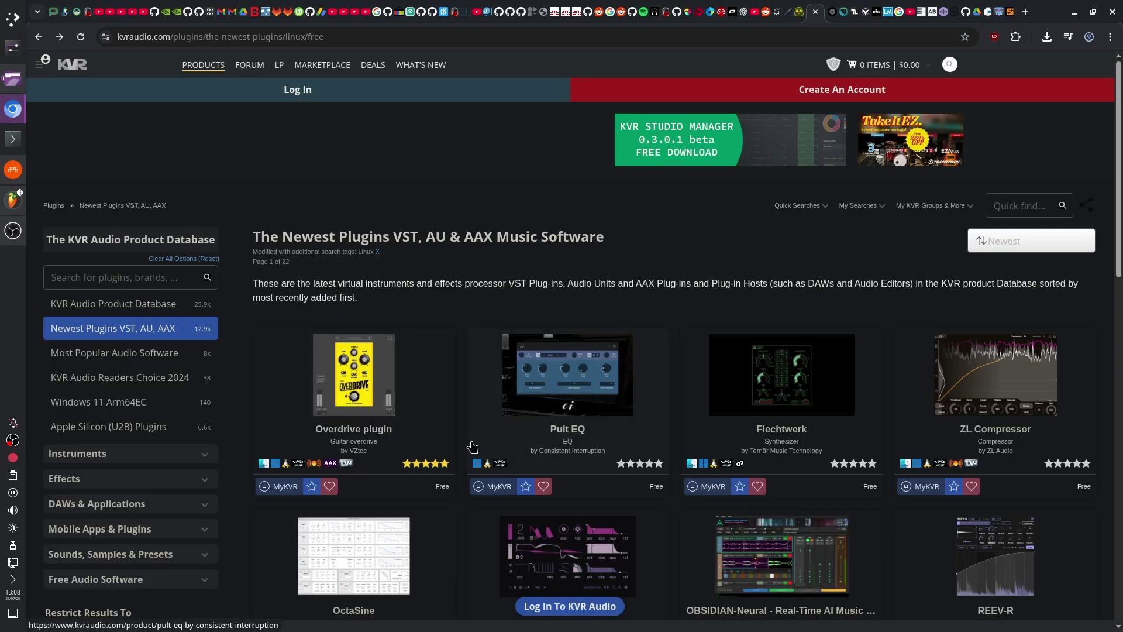
Scroll KVR's free Linux plugin results and load page 2
{"action": "scroll", "coordinate": [641, 210], "scroll_direction": "down", "scroll_amount": 5}
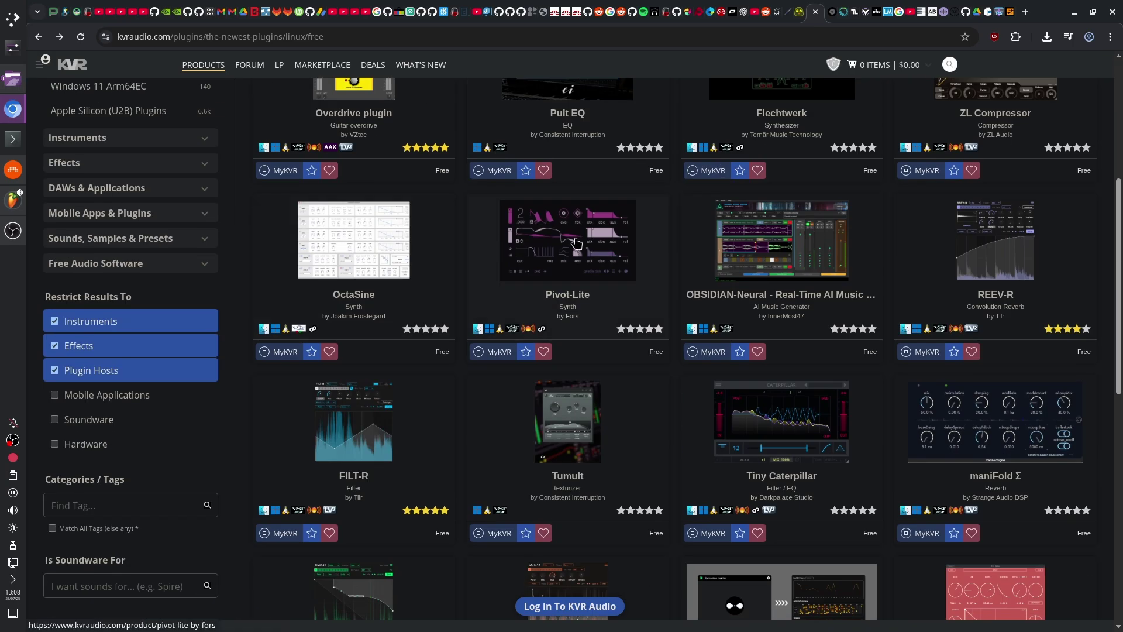
{"action": "scroll", "coordinate": [643, 241], "scroll_direction": "down", "scroll_amount": 10}
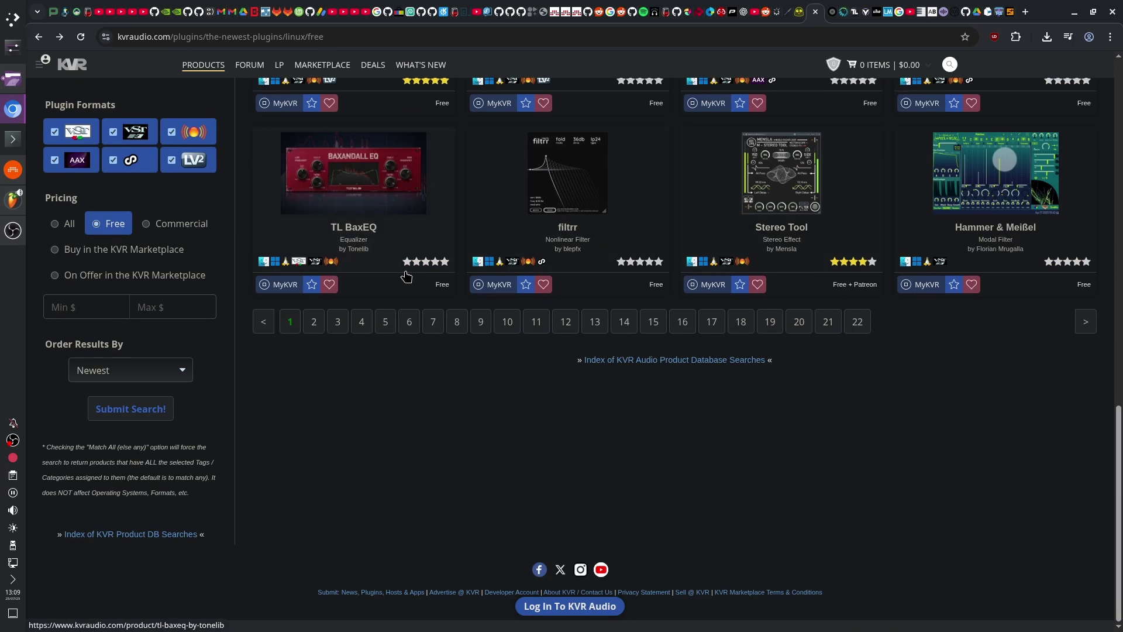
{"action": "scroll", "coordinate": [316, 328], "scroll_direction": "up", "scroll_amount": 2}
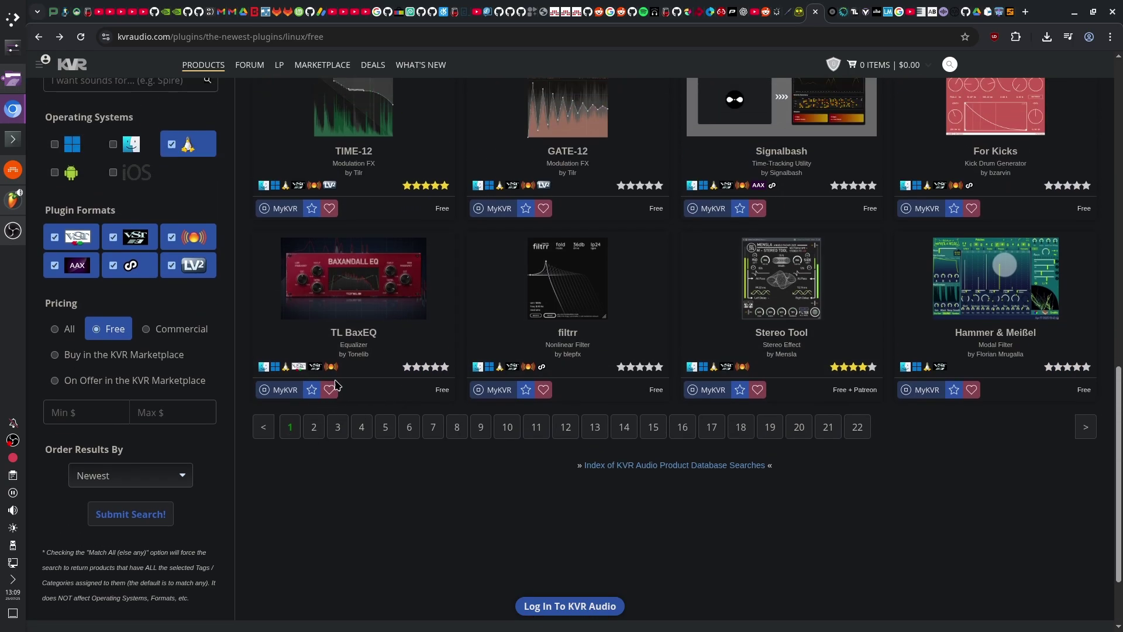
{"action": "left_click", "coordinate": [316, 431]}
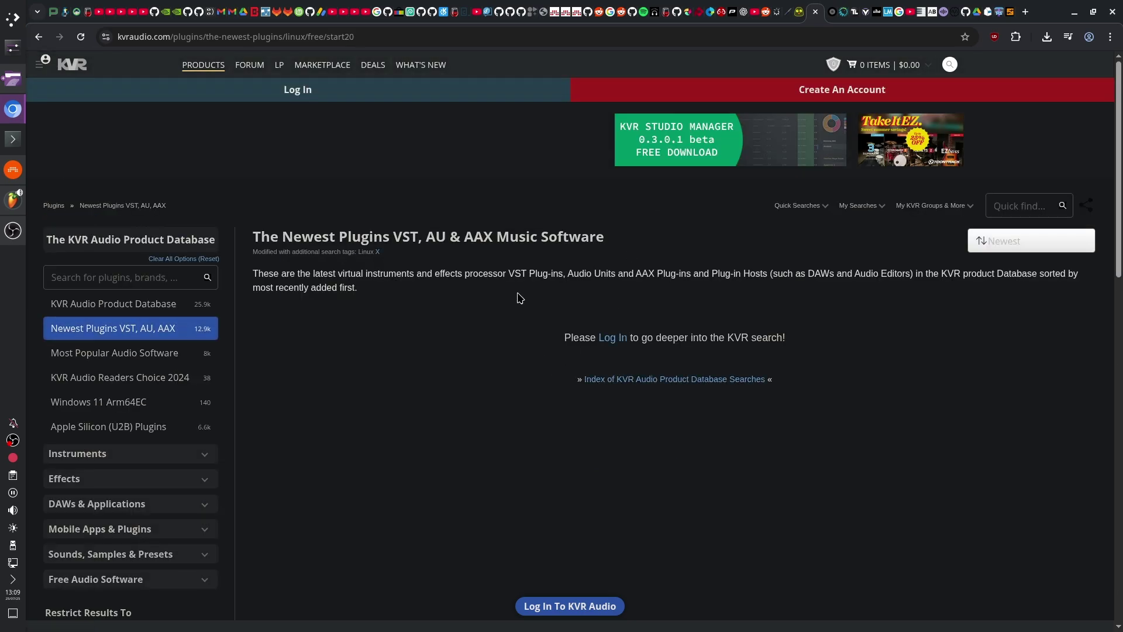
Scroll through the freevsts.com Linux plugins page, then move on to Linux Studio Plugins
{"action": "key", "text": "ctrl+Tab"}
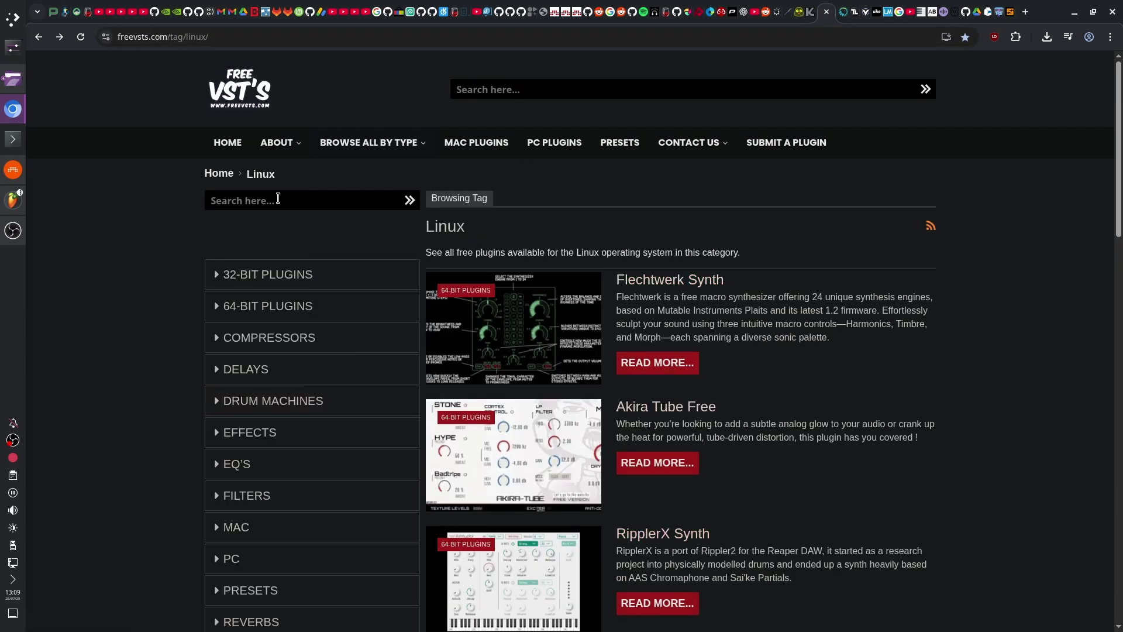
{"action": "scroll", "coordinate": [655, 339], "scroll_direction": "down", "scroll_amount": 20}
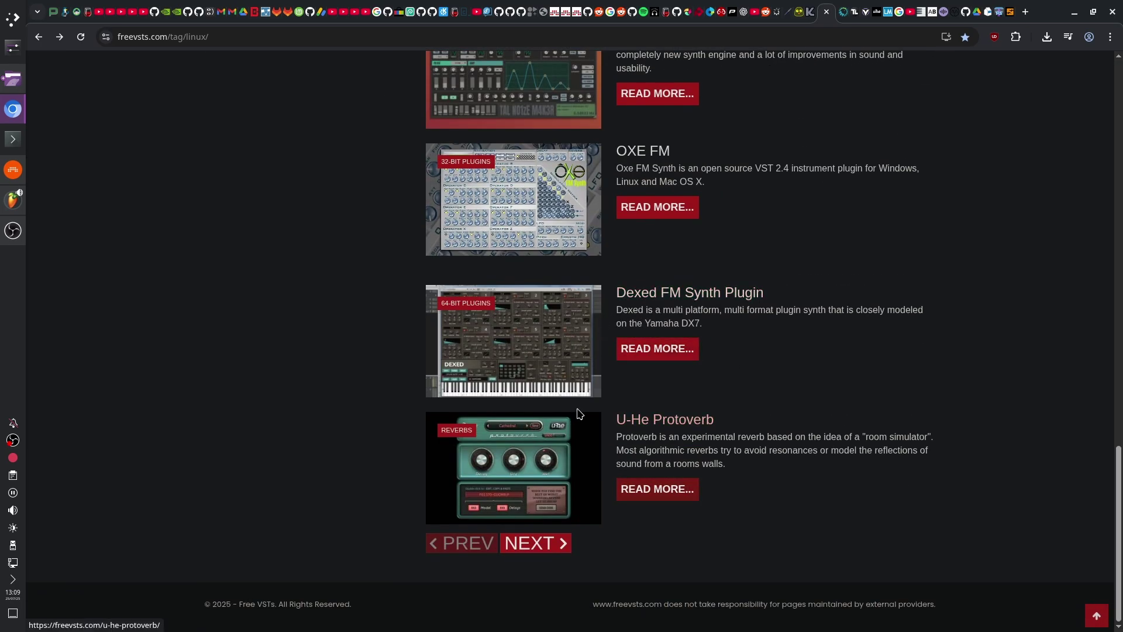
{"action": "scroll", "coordinate": [582, 409], "scroll_direction": "up", "scroll_amount": 10}
{"action": "scroll", "coordinate": [712, 258], "scroll_direction": "up", "scroll_amount": 8}
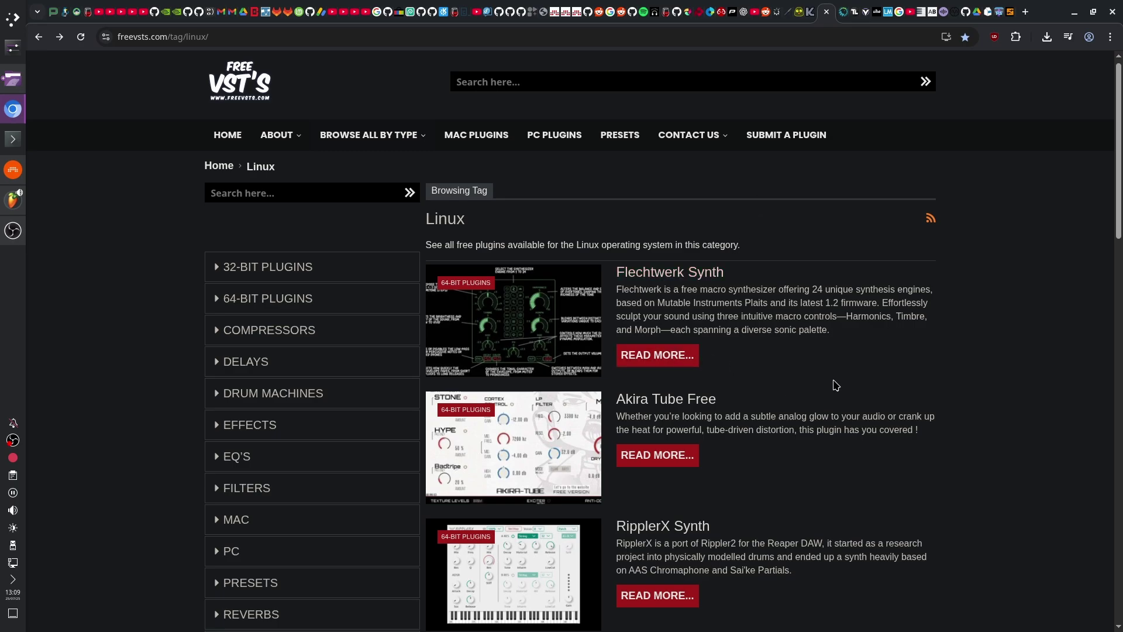
{"action": "key", "text": "ctrl+Tab"}
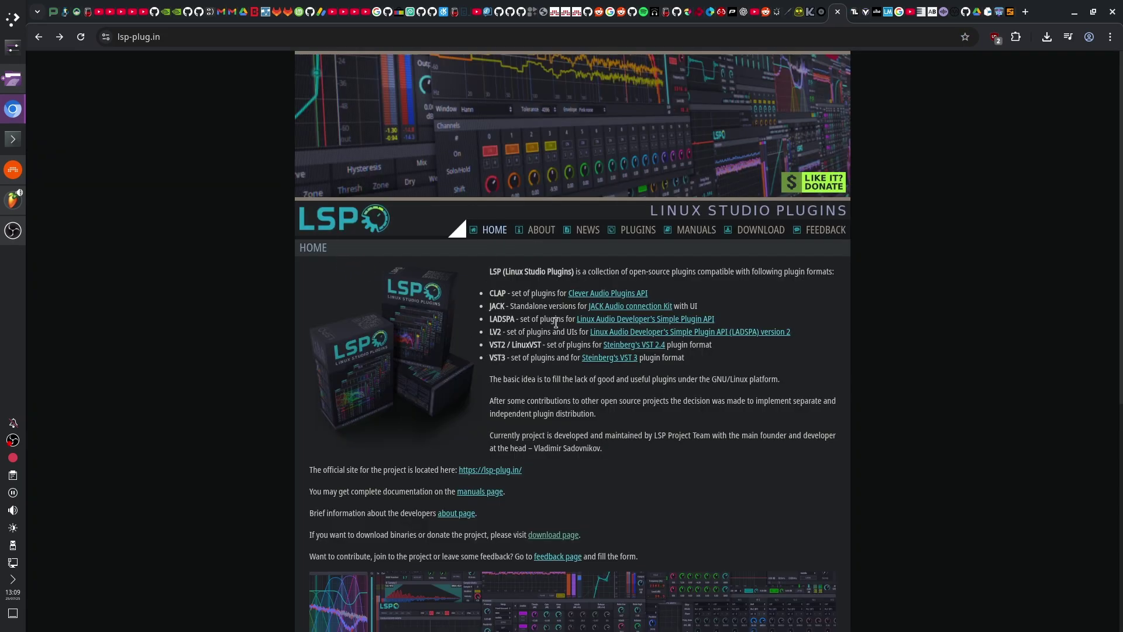
Highlight the Linux Studio Plugins name, scroll the LSP homepage, then return to Bitwig Studio
{"action": "left_click_drag", "start_coordinate": [501, 270], "coordinate": [560, 277]}
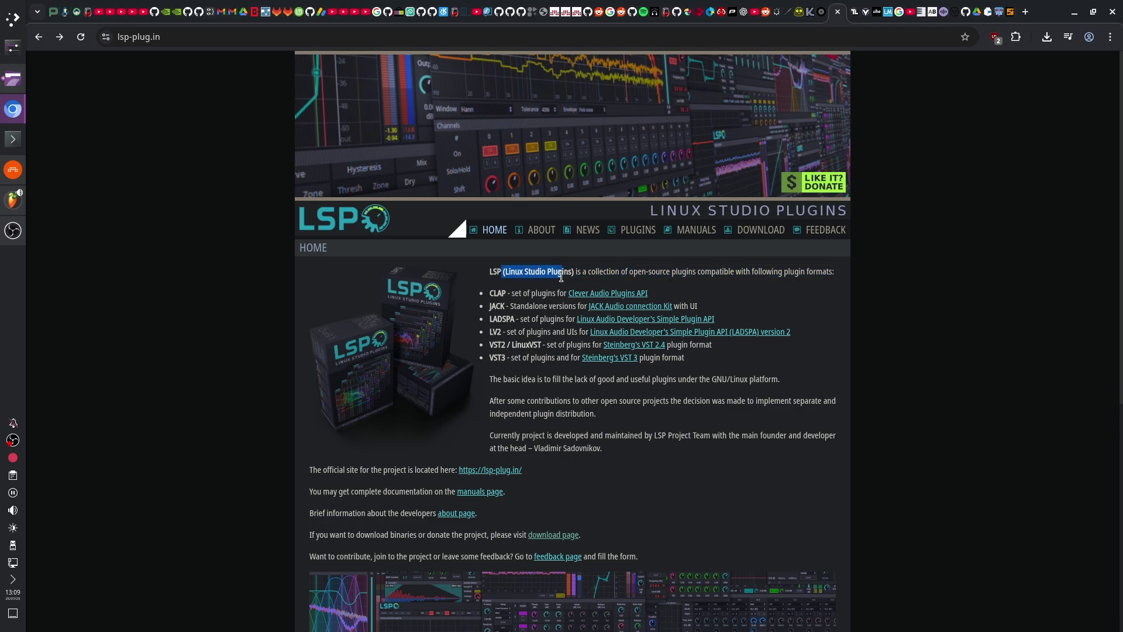
{"action": "left_click", "coordinate": [561, 276]}
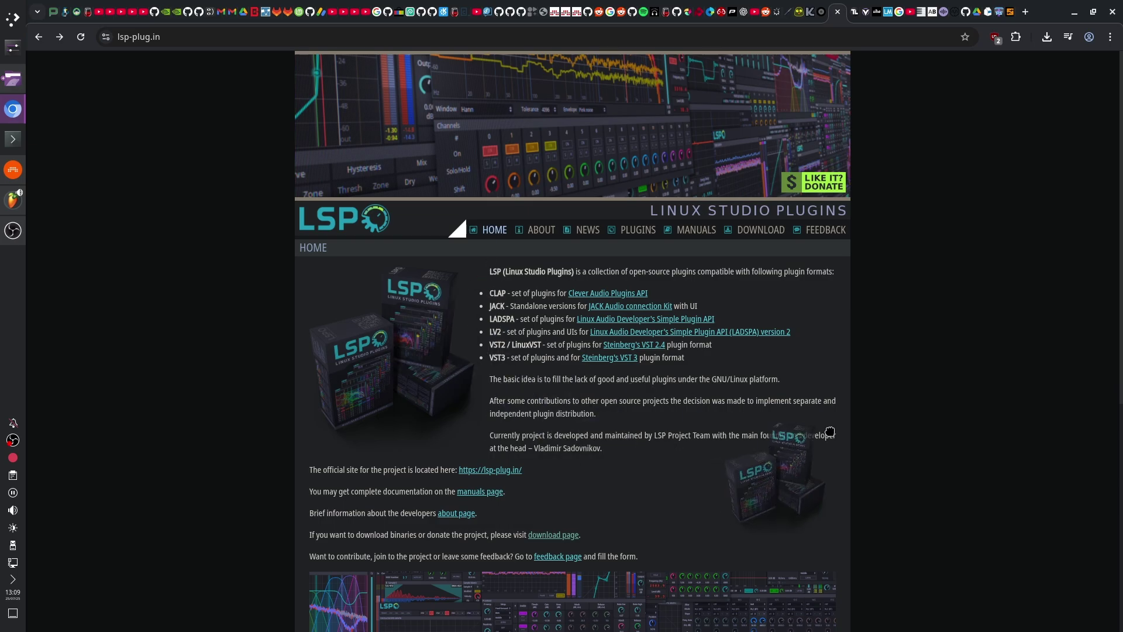
{"action": "scroll", "coordinate": [458, 310], "scroll_direction": "down", "scroll_amount": 6}
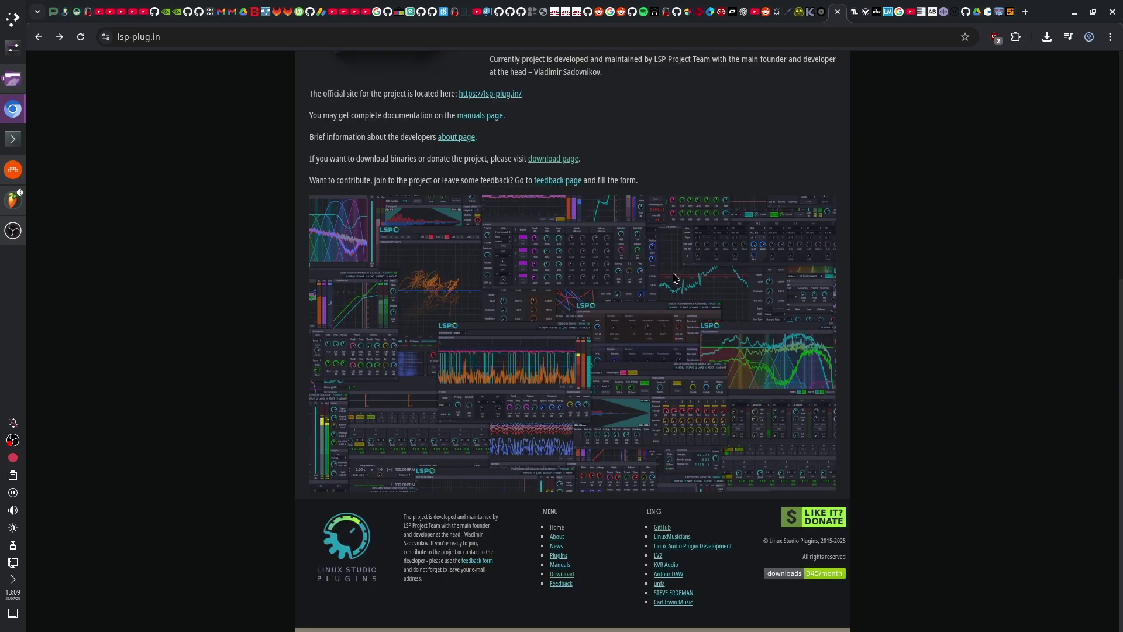
{"action": "scroll", "coordinate": [656, 288], "scroll_direction": "up", "scroll_amount": 10}
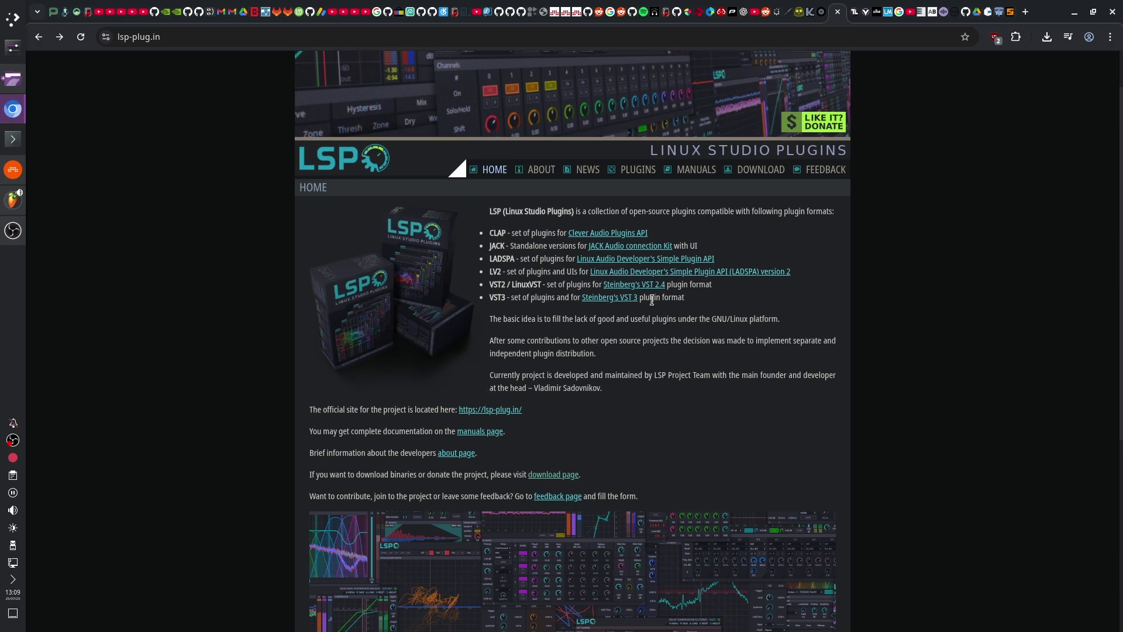
{"action": "left_click", "coordinate": [13, 170]}
Open Bitwig's Plug-ins settings, clear the search, and scroll the full installed plug-in list
{"action": "left_click", "coordinate": [50, 25]}
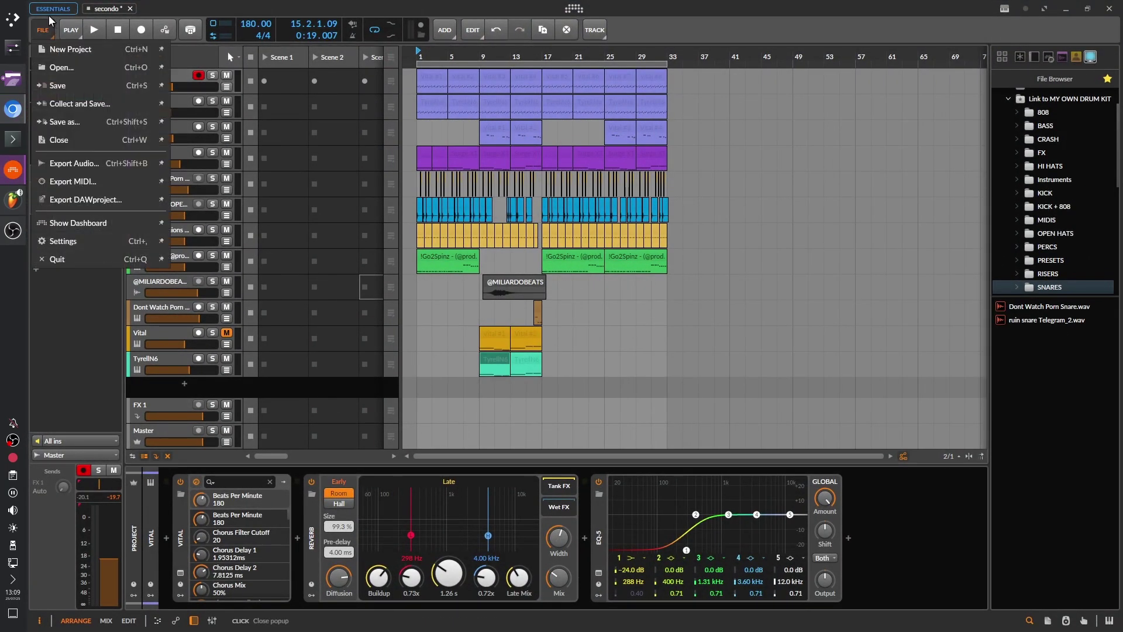
{"action": "left_click", "coordinate": [112, 241]}
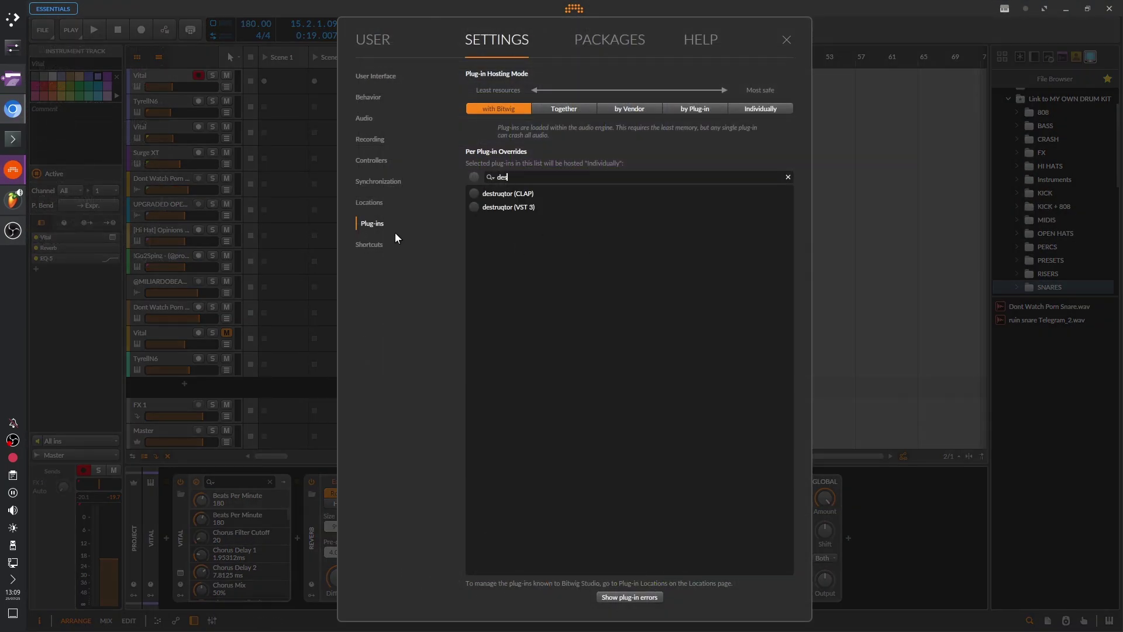
{"action": "left_click", "coordinate": [787, 177]}
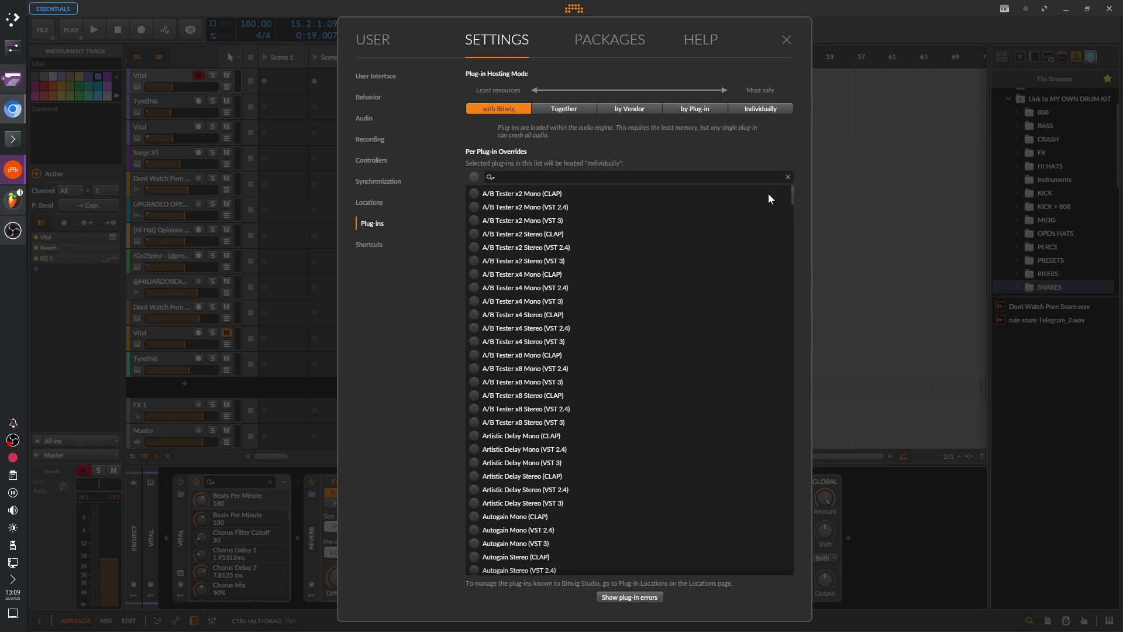
{"action": "scroll", "coordinate": [584, 296], "scroll_direction": "down", "scroll_amount": 15}
{"action": "scroll", "coordinate": [600, 311], "scroll_direction": "down", "scroll_amount": 20}
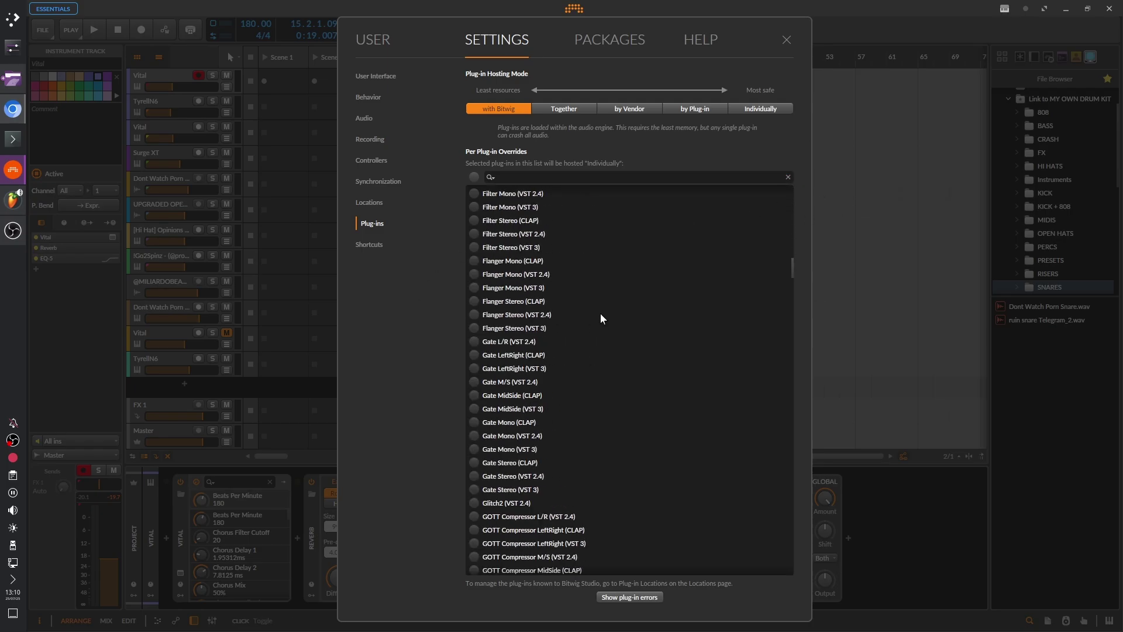
{"action": "scroll", "coordinate": [593, 300], "scroll_direction": "down", "scroll_amount": 20}
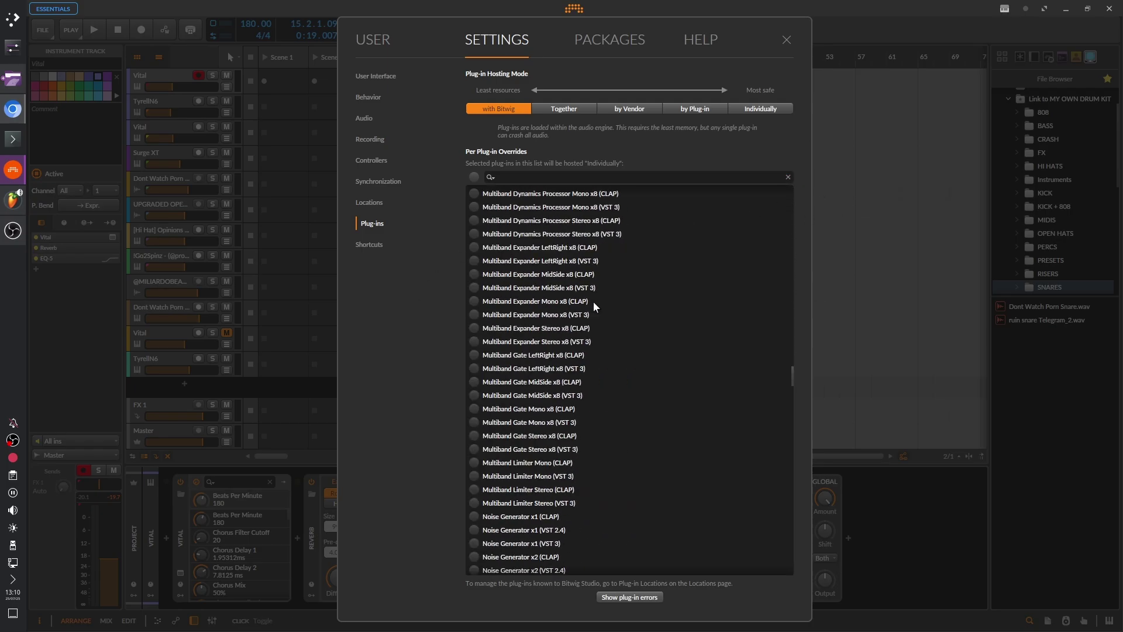
Compare the LSP website with Bitwig's plug-in list, ending back on the LSP website
{"action": "left_click", "coordinate": [5, 113]}
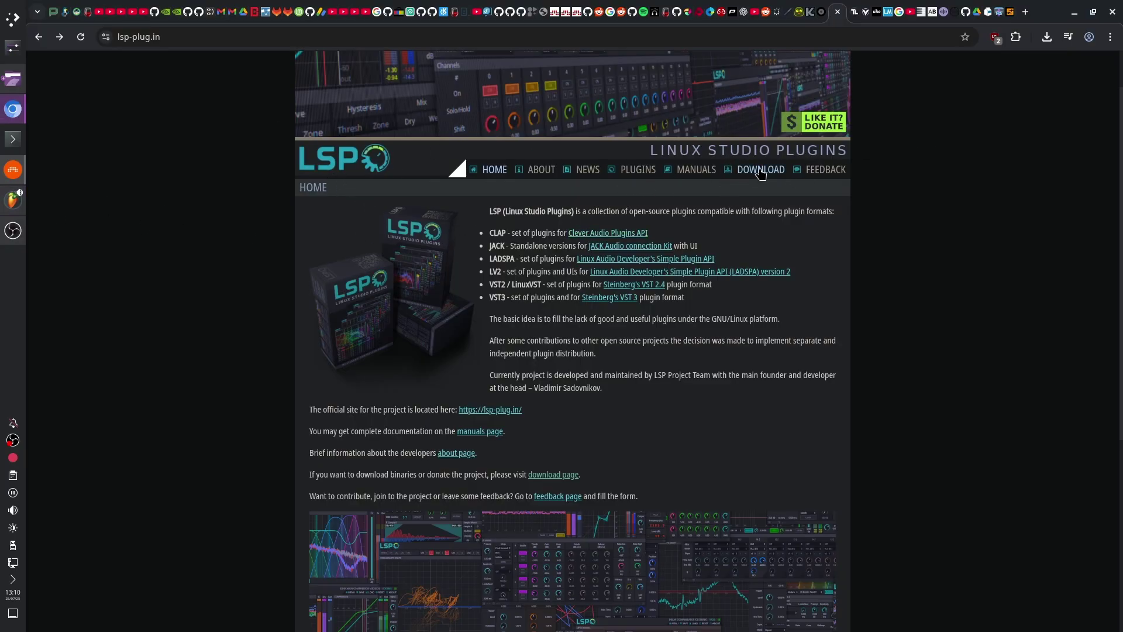
{"action": "left_click", "coordinate": [4, 176]}
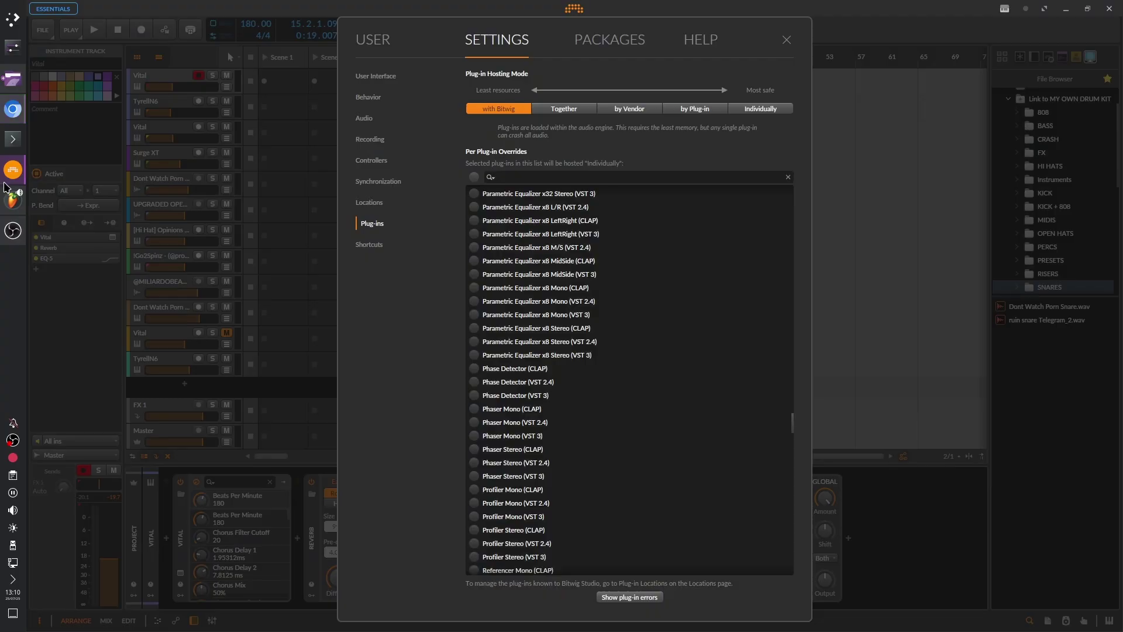
{"action": "scroll", "coordinate": [610, 315], "scroll_direction": "down", "scroll_amount": 15}
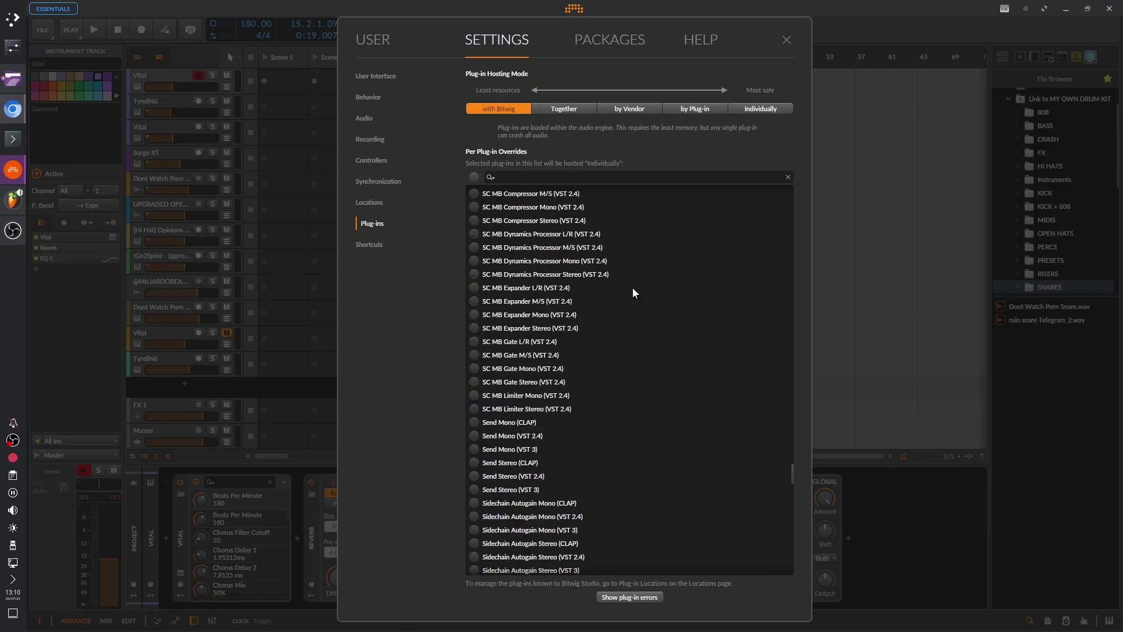
{"action": "scroll", "coordinate": [633, 310], "scroll_direction": "up", "scroll_amount": 5}
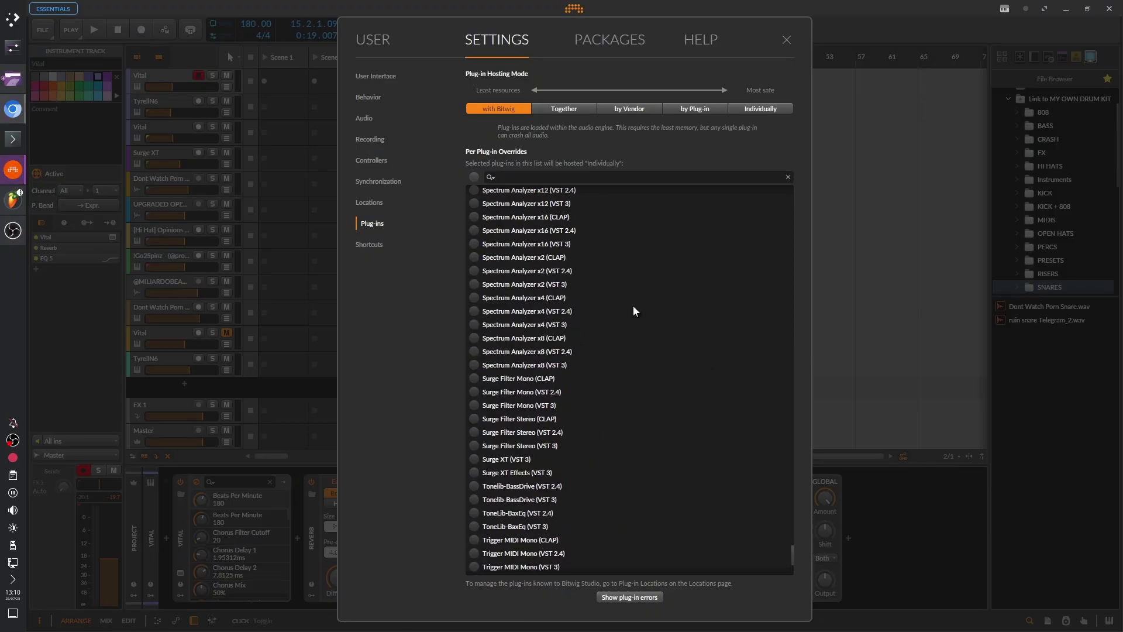
{"action": "key", "text": "alt+Tab"}
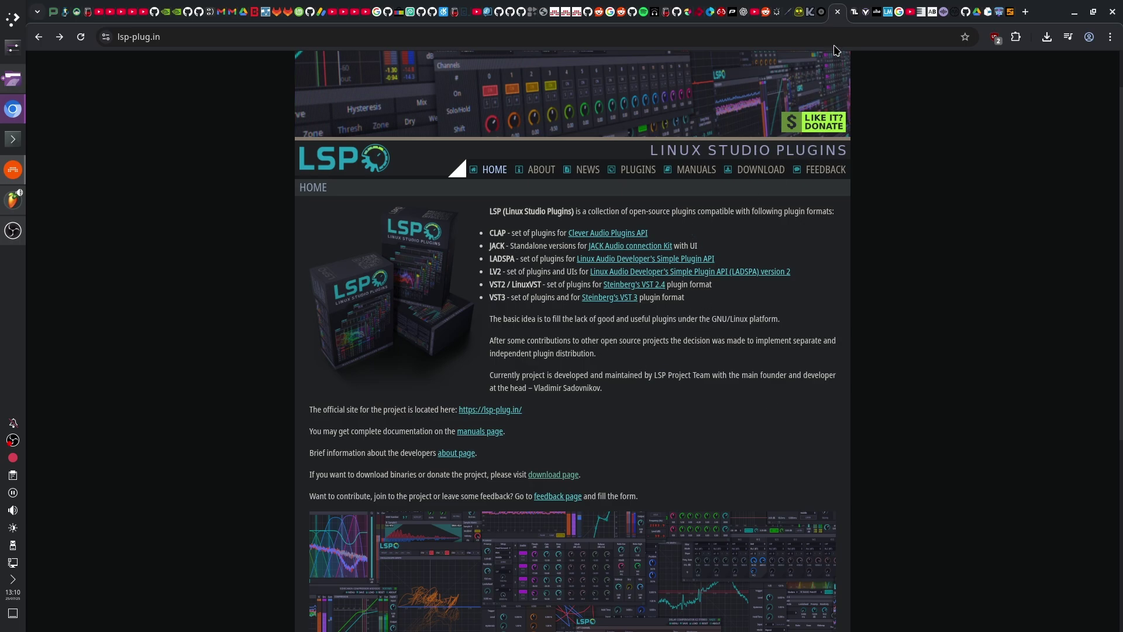
On the ToneLib downloads page, switch from Free Trials to Freeware and browse TL BaxEQ, TL EasyComp and TL BassDrive
{"action": "key", "text": "ctrl+Tab"}
{"action": "scroll", "coordinate": [534, 408], "scroll_direction": "down", "scroll_amount": 5}
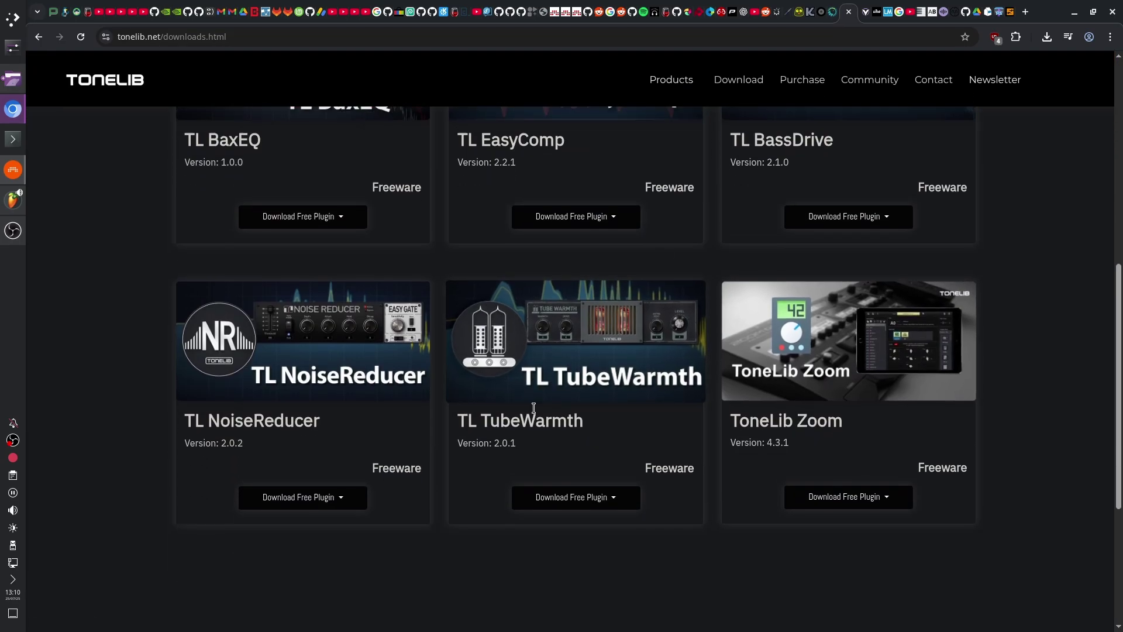
{"action": "scroll", "coordinate": [533, 407], "scroll_direction": "up", "scroll_amount": 10}
{"action": "left_click", "coordinate": [524, 315]}
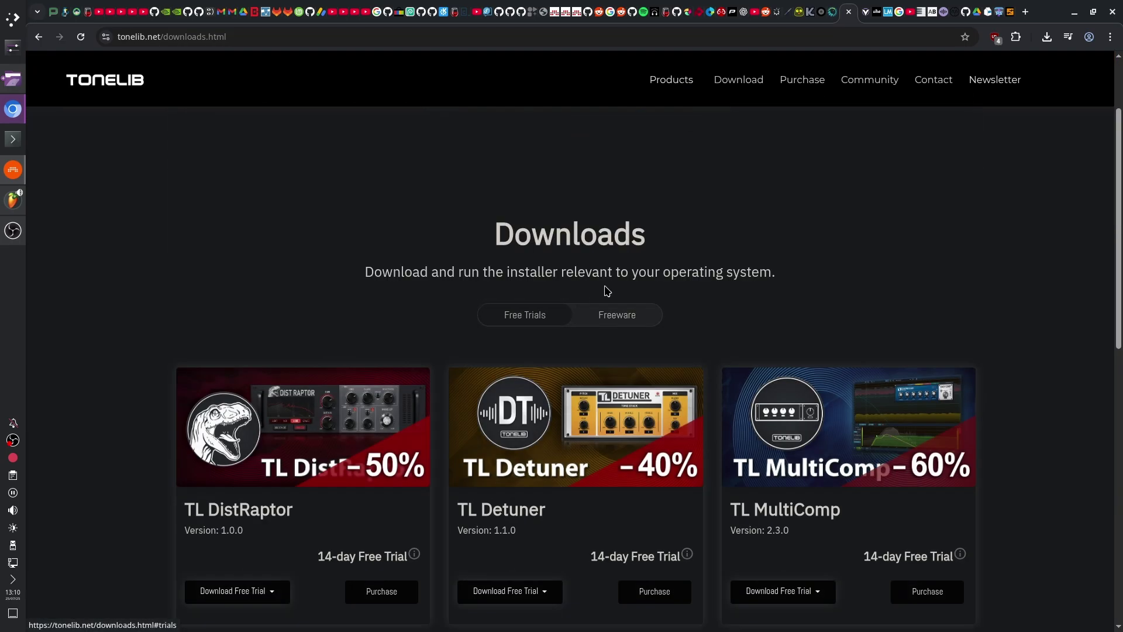
{"action": "left_click", "coordinate": [620, 315]}
{"action": "scroll", "coordinate": [830, 511], "scroll_direction": "down", "scroll_amount": 6}
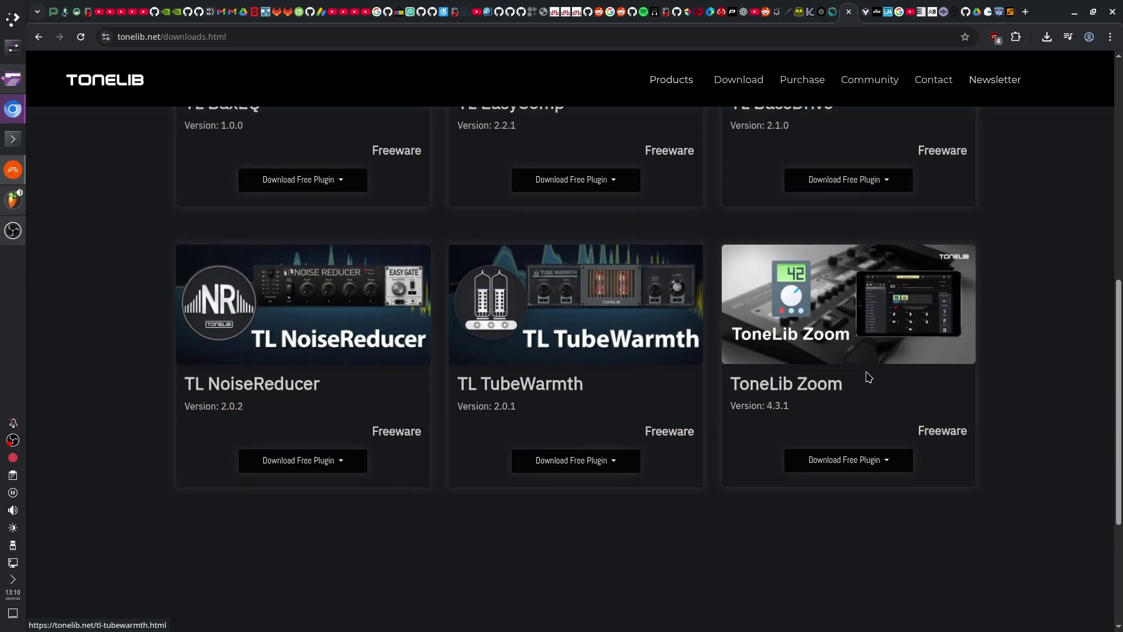
{"action": "scroll", "coordinate": [868, 378], "scroll_direction": "up", "scroll_amount": 3}
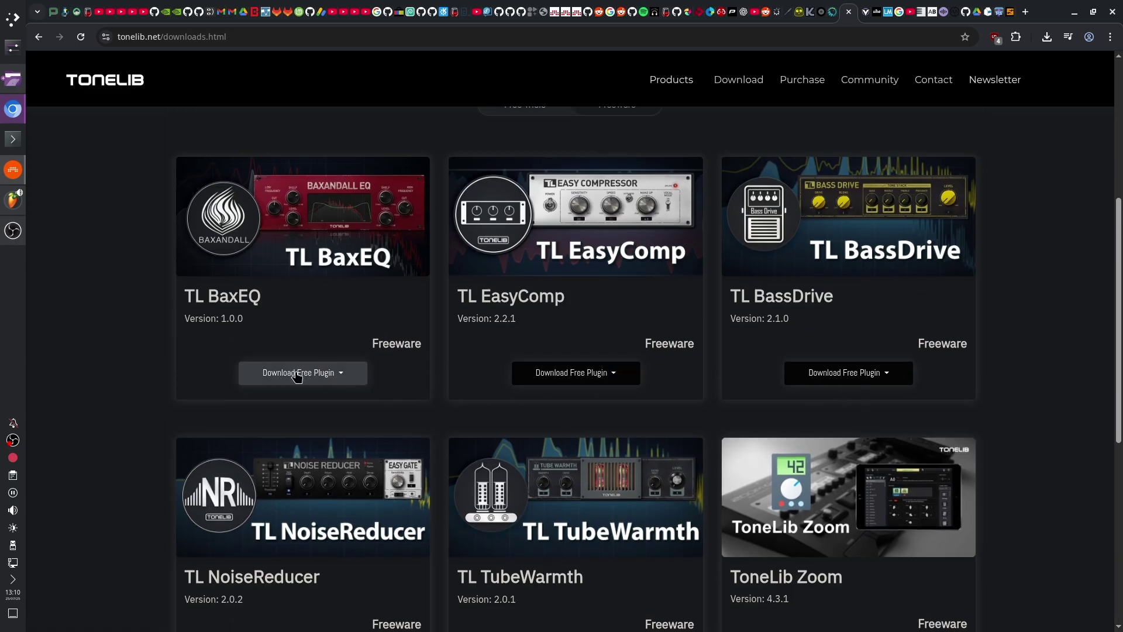
{"action": "scroll", "coordinate": [860, 339], "scroll_direction": "up", "scroll_amount": 5}
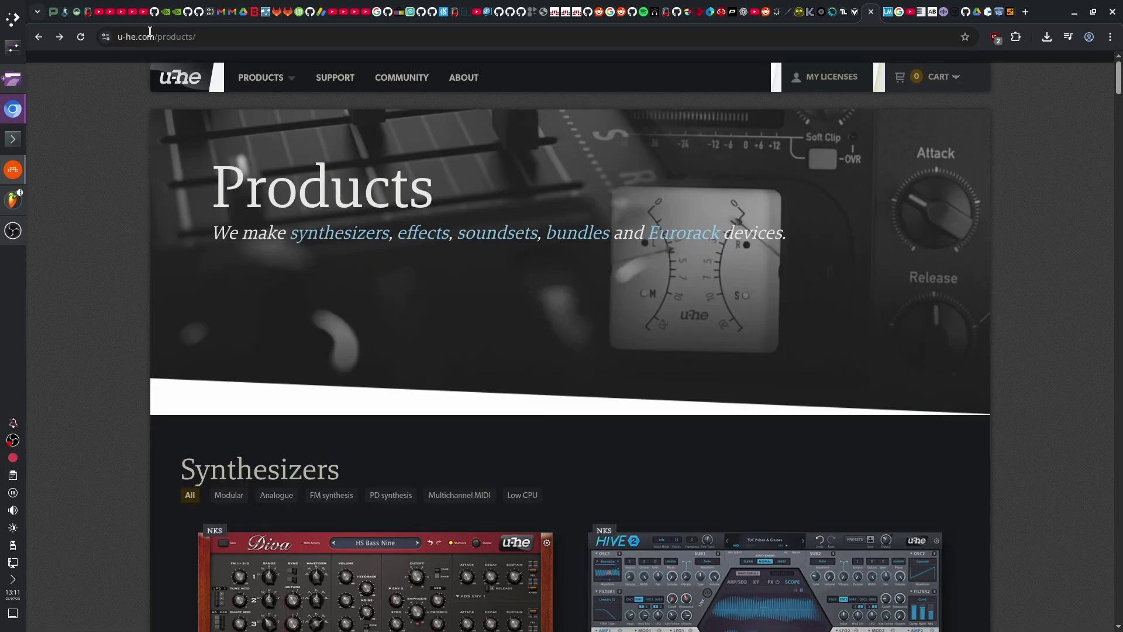
Scroll the u-he Products page past Diva, Hive 2 and Zebra Legacy to Zebralette, Podolski and Triple Cheese
{"action": "scroll", "coordinate": [566, 407], "scroll_direction": "down", "scroll_amount": 6}
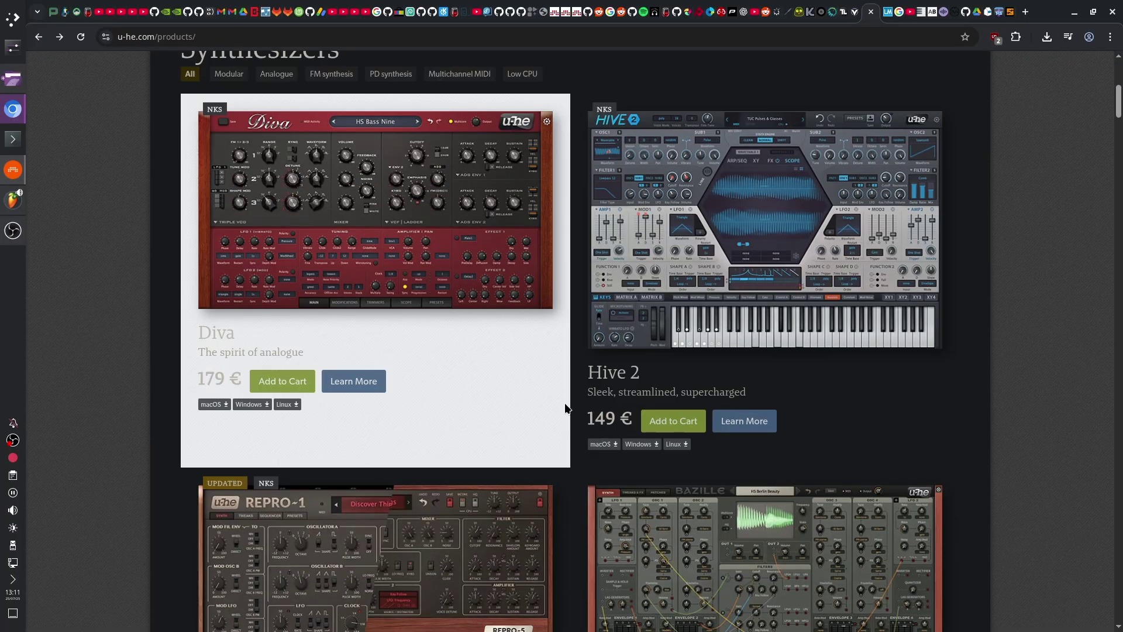
{"action": "scroll", "coordinate": [783, 471], "scroll_direction": "down", "scroll_amount": 15}
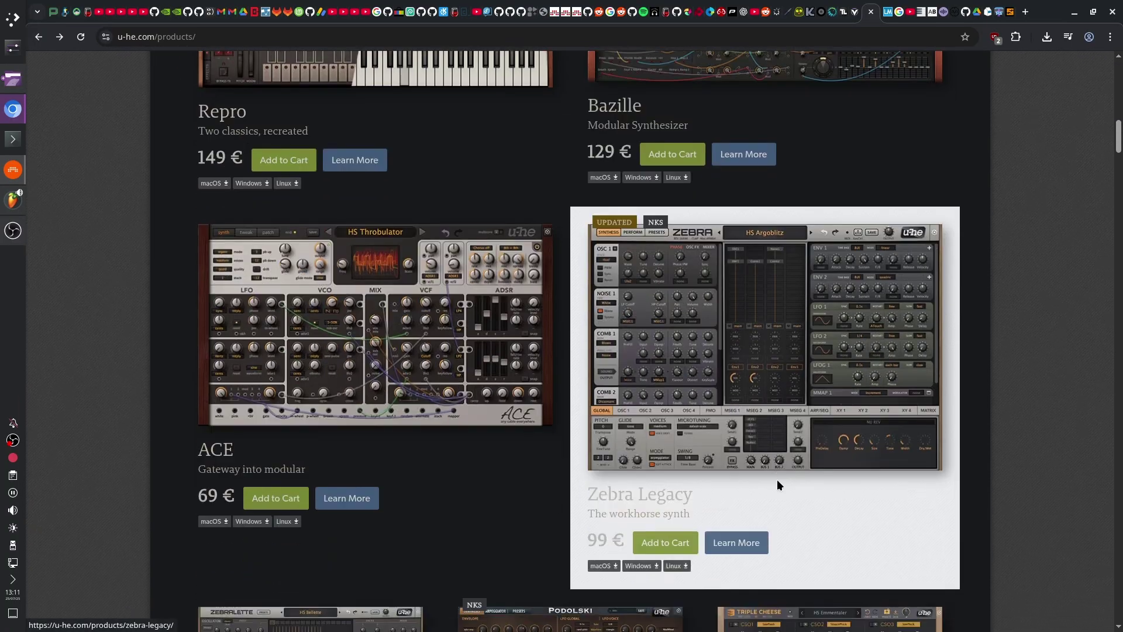
{"action": "scroll", "coordinate": [871, 506], "scroll_direction": "down", "scroll_amount": 3}
{"action": "scroll", "coordinate": [860, 494], "scroll_direction": "up", "scroll_amount": 6}
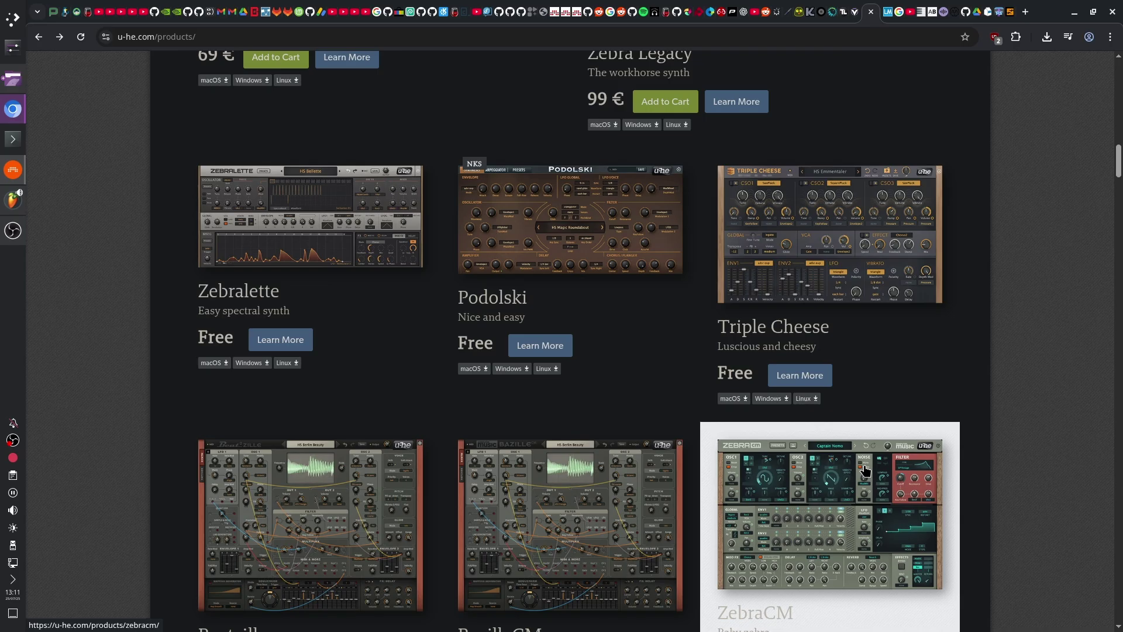
Bring the PLUGINS file window forward and open the TyrellN6-16976 folder
{"action": "mouse_move", "coordinate": [15, 88]}
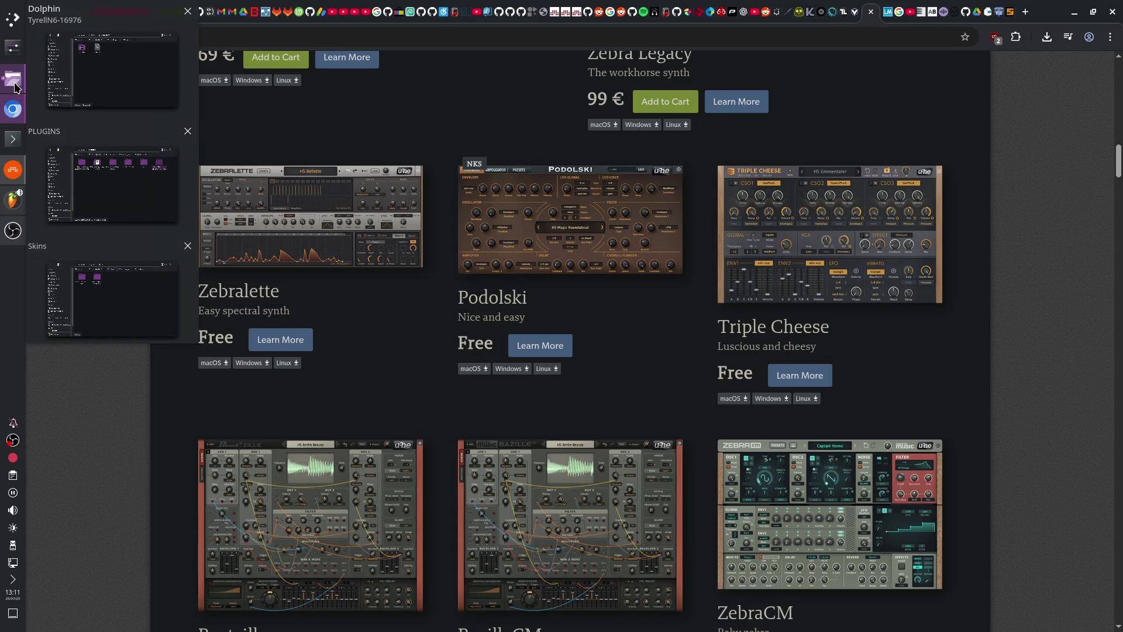
{"action": "left_click", "coordinate": [134, 146]}
{"action": "scroll", "coordinate": [857, 450], "scroll_direction": "down", "scroll_amount": 3}
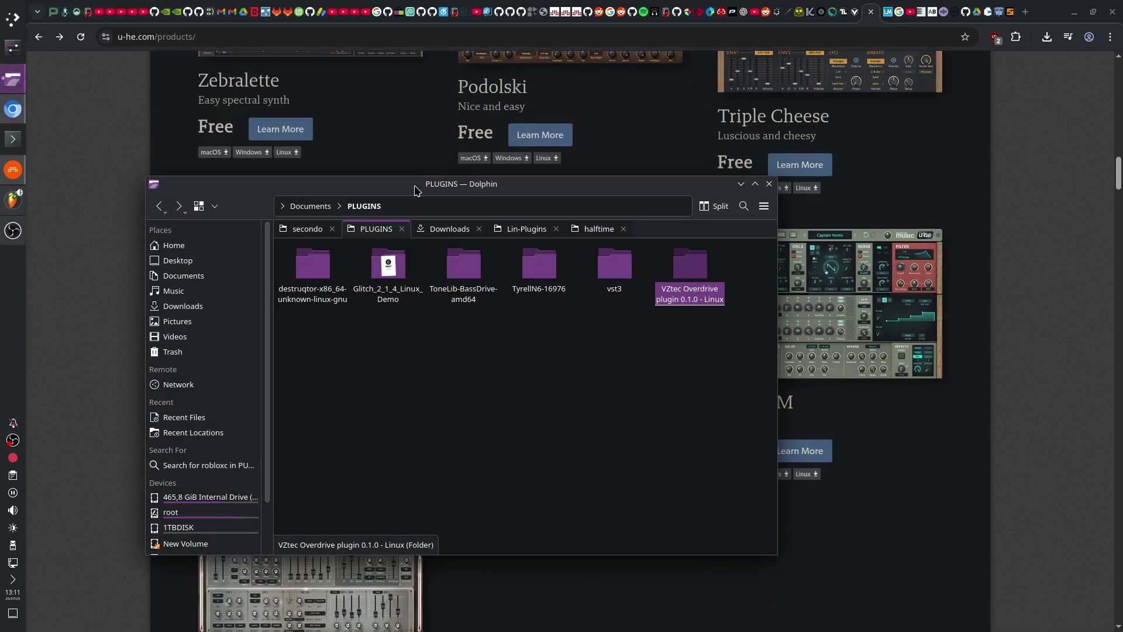
{"action": "left_click_drag", "start_coordinate": [415, 190], "coordinate": [553, 107]}
{"action": "scroll", "coordinate": [378, 526], "scroll_direction": "down", "scroll_amount": 3}
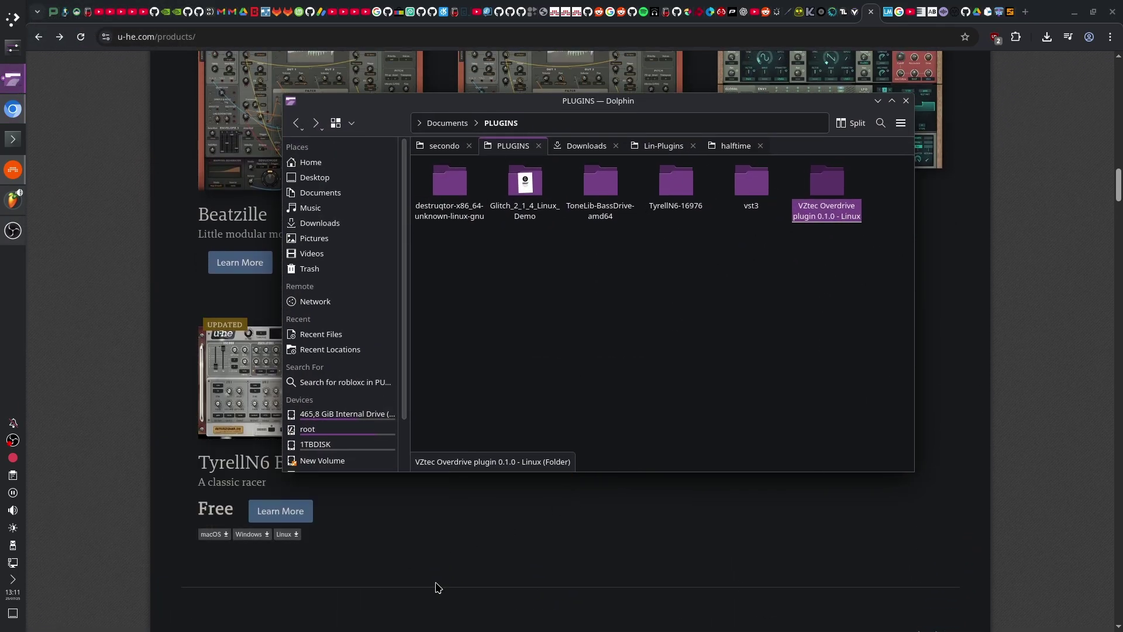
{"action": "scroll", "coordinate": [438, 587], "scroll_direction": "up", "scroll_amount": 2}
{"action": "double_click", "coordinate": [675, 182]}
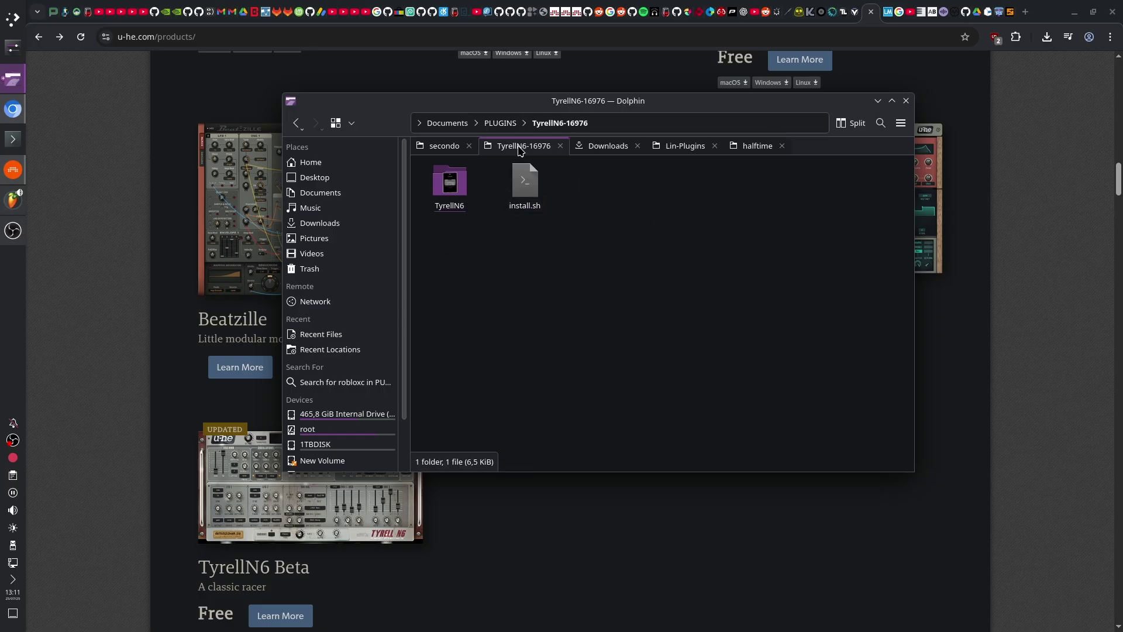
Run the TyrellN6 install.sh script, dismiss its licence agreement, and return to Bitwig
{"action": "double_click", "coordinate": [528, 190]}
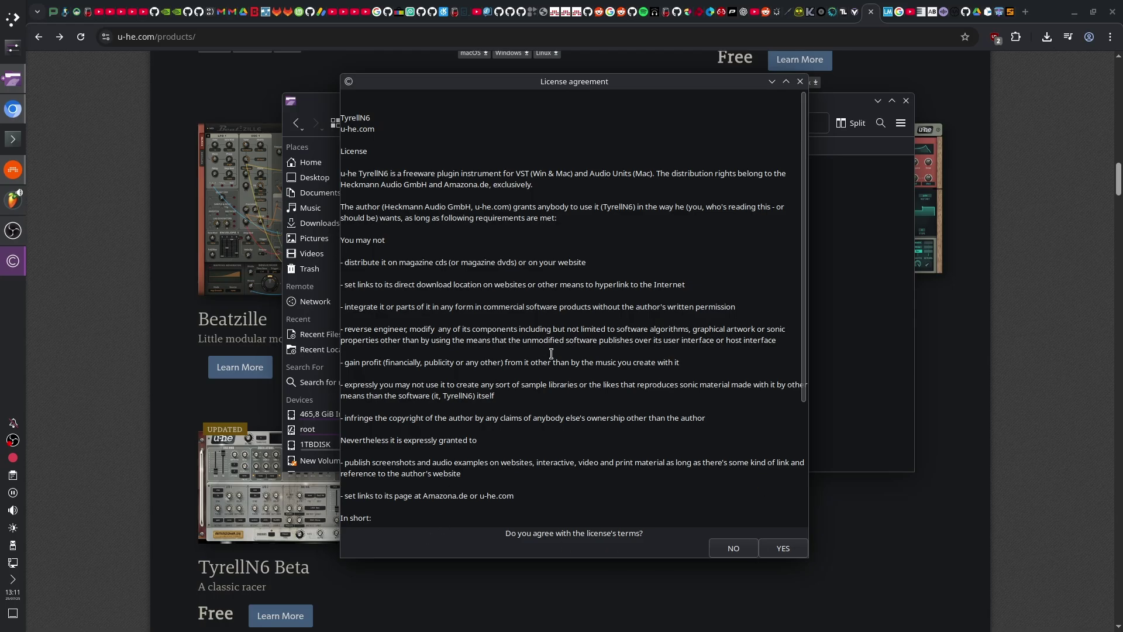
{"action": "scroll", "coordinate": [552, 354], "scroll_direction": "down", "scroll_amount": 3}
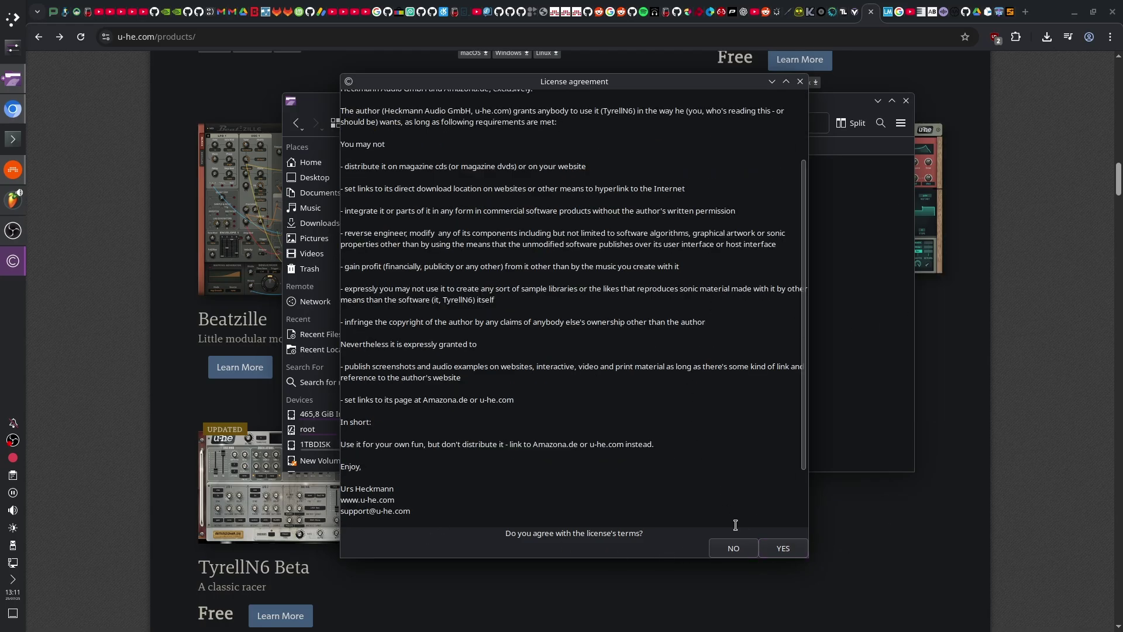
{"action": "left_click", "coordinate": [772, 82]}
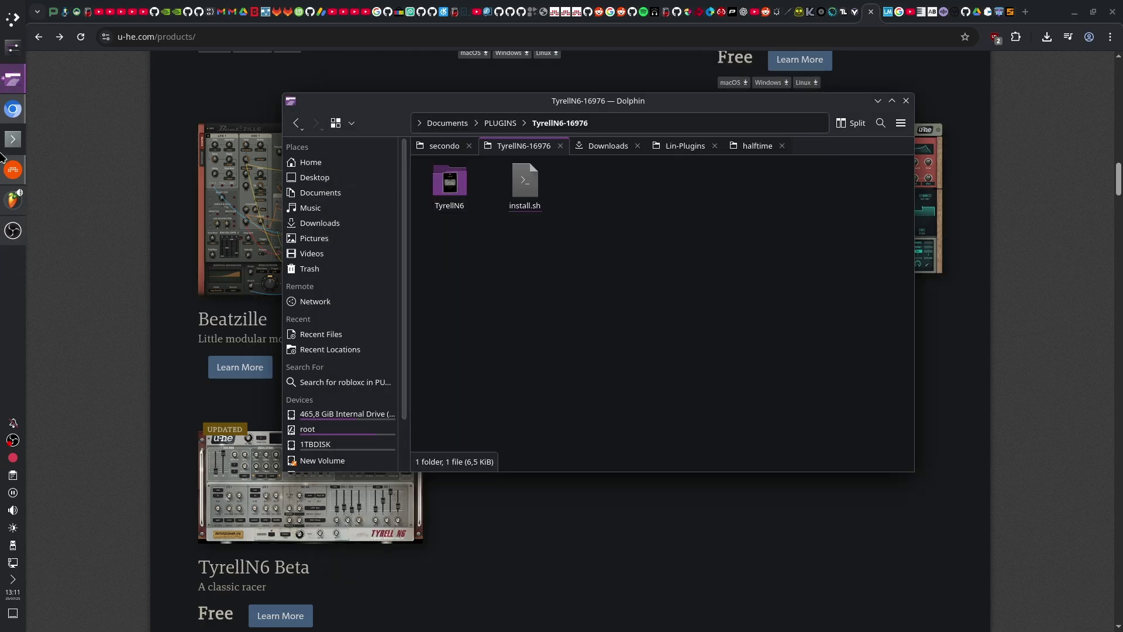
{"action": "left_click", "coordinate": [12, 169]}
{"action": "left_click", "coordinate": [42, 26]}
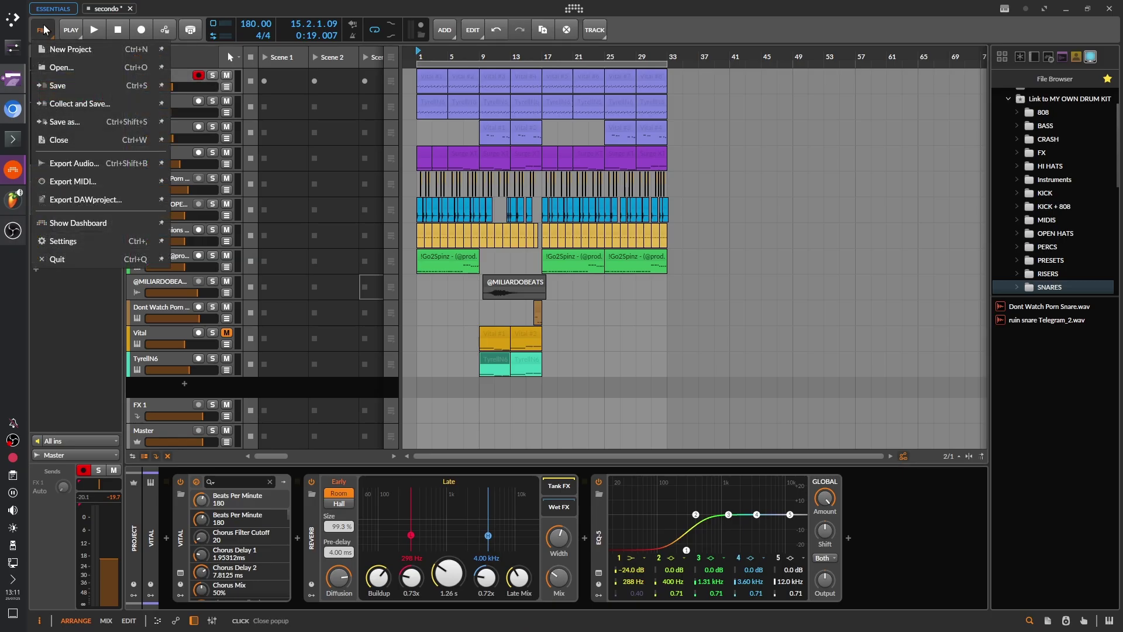
{"action": "left_click", "coordinate": [64, 228]}
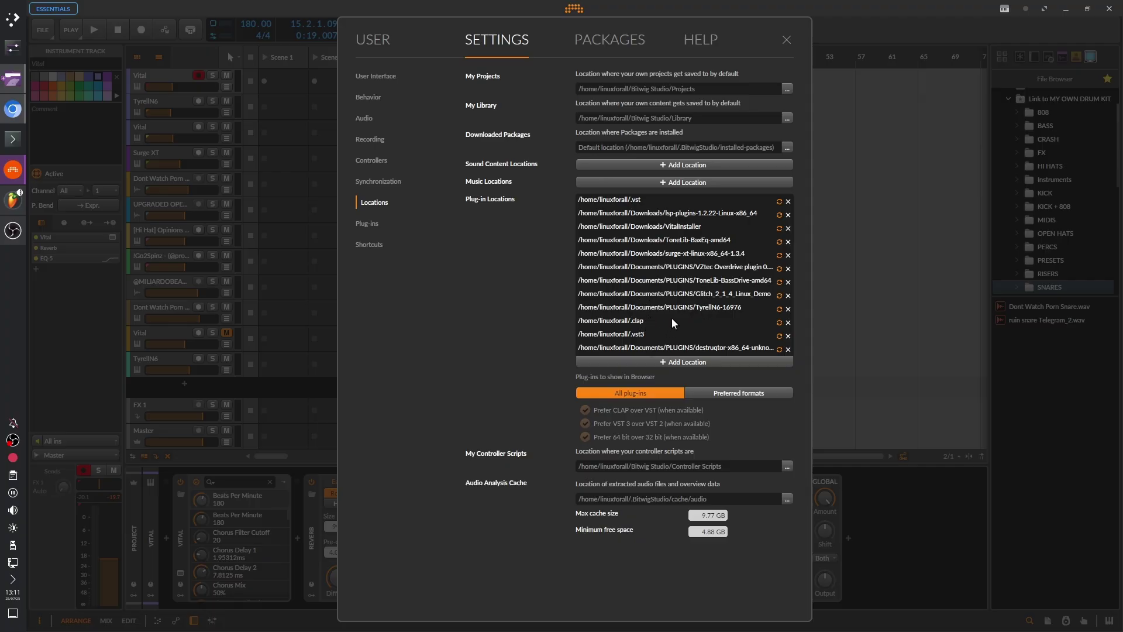
{"action": "key", "text": "Escape"}
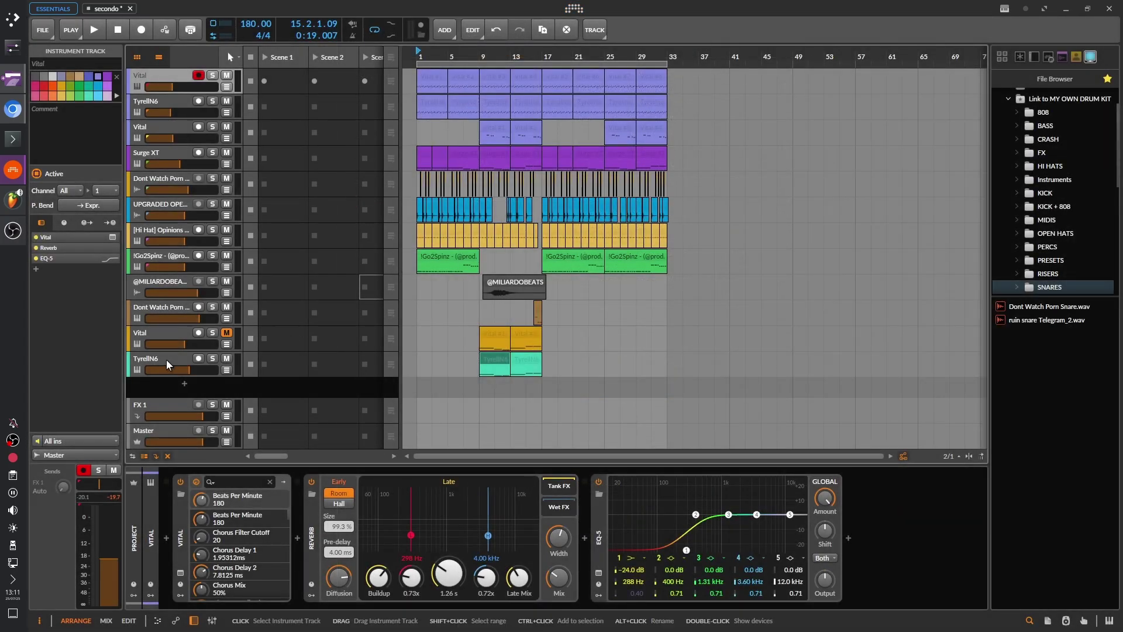
{"action": "key", "text": "Down"}
{"action": "left_click", "coordinate": [180, 573]}
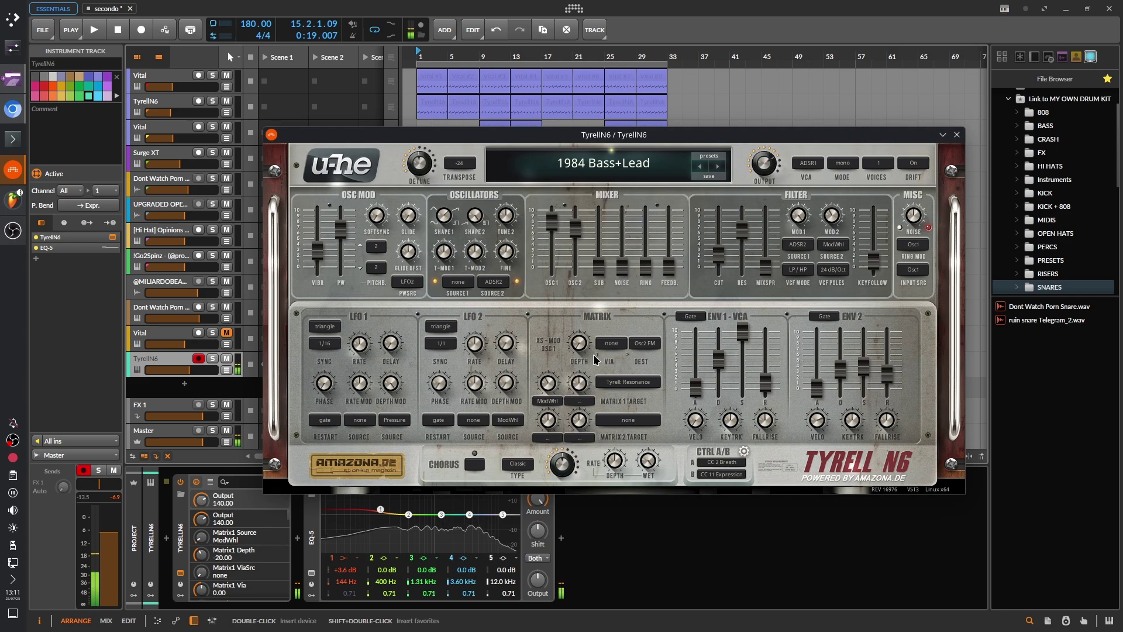
{"action": "left_click", "coordinate": [603, 163]}
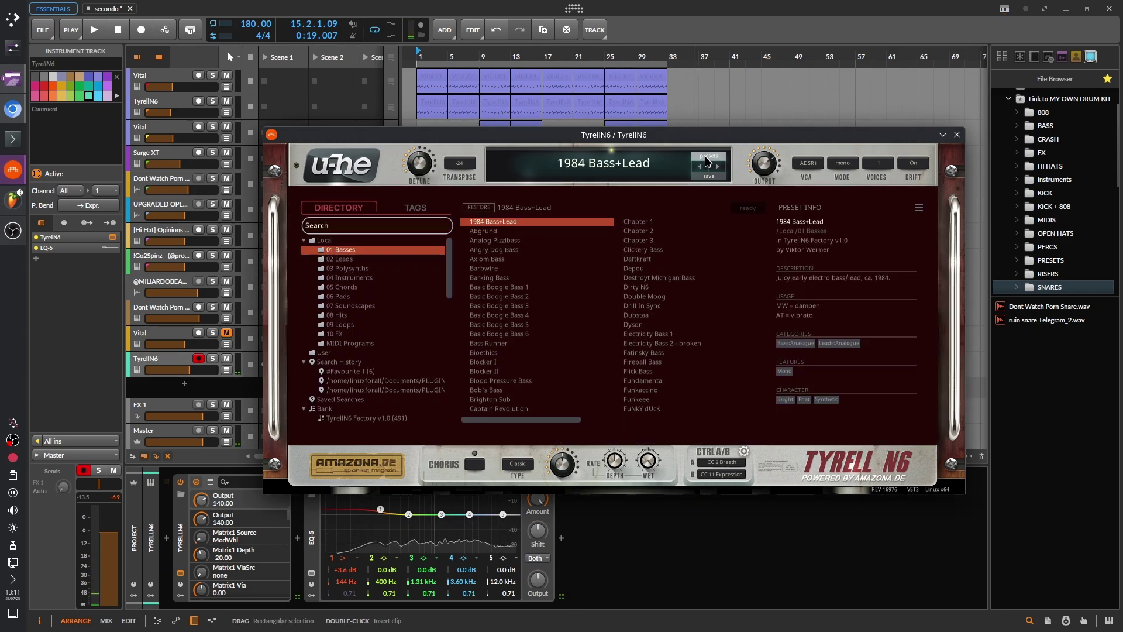
{"action": "left_click", "coordinate": [369, 169]}
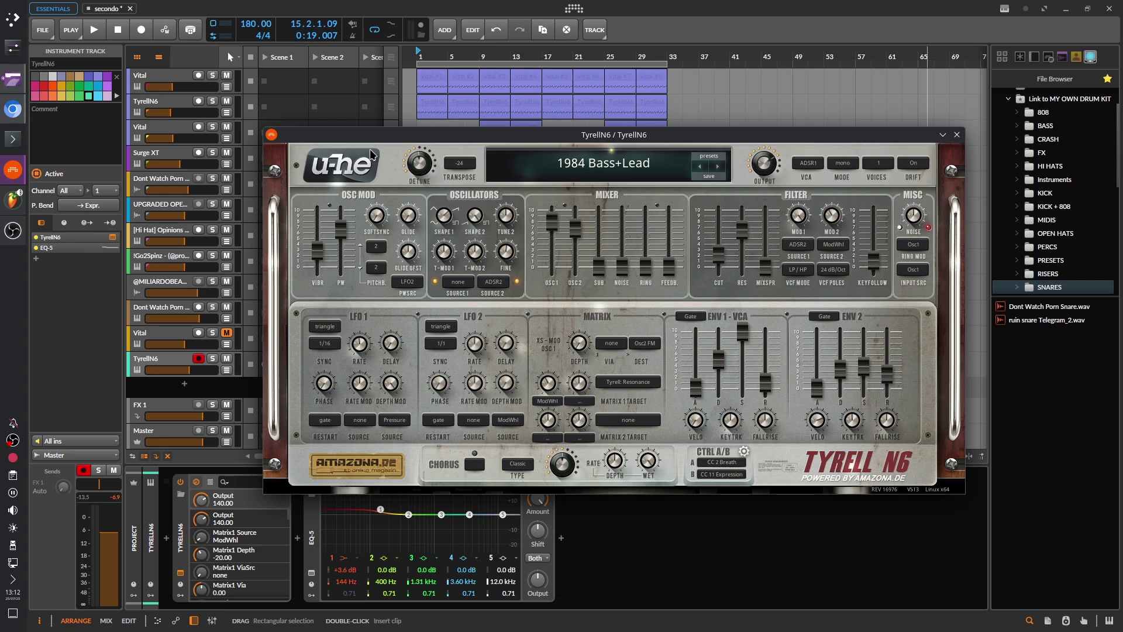
{"action": "left_click", "coordinate": [957, 135]}
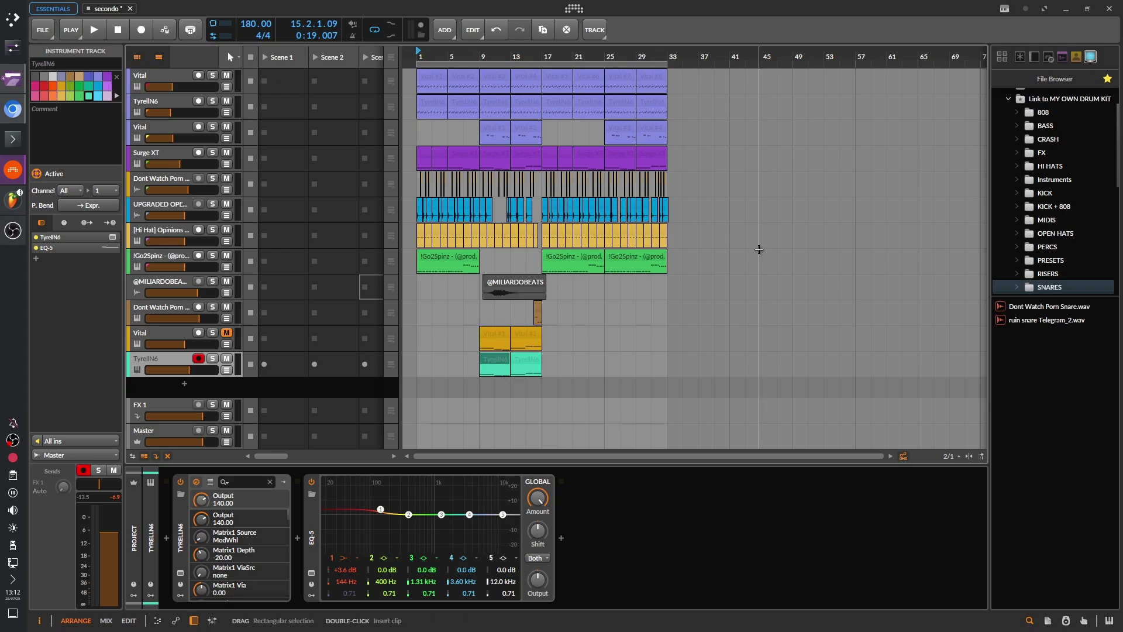
Switch from Bitwig Studio to the browser, then to the desktop showing the FL Studio launchers
{"action": "key", "text": "alt+Tab"}
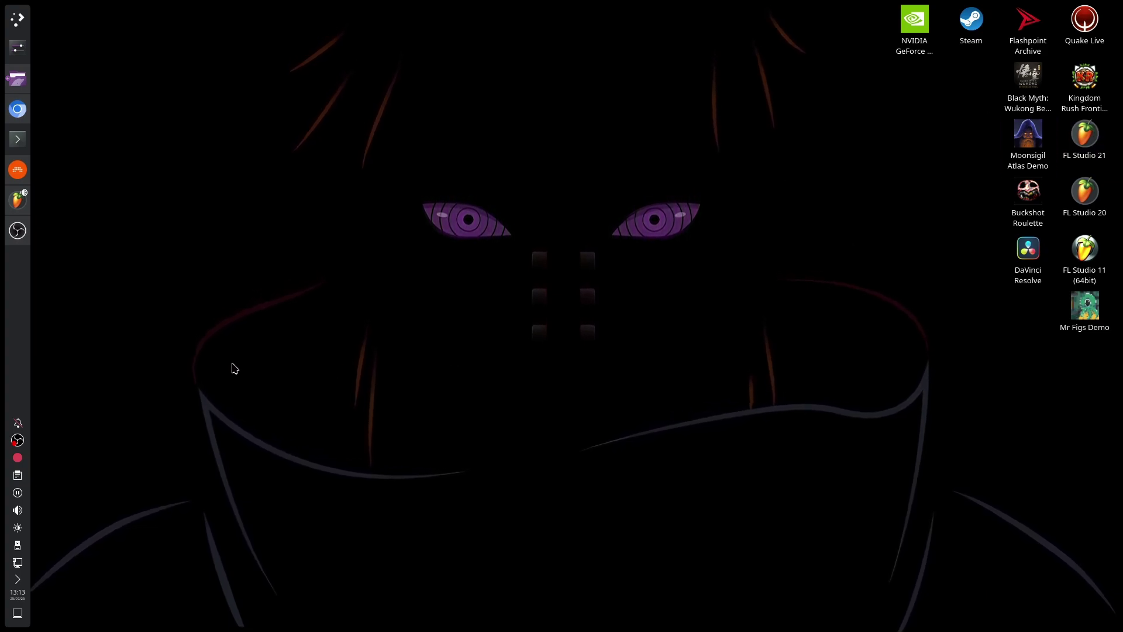
{"action": "mouse_move", "coordinate": [2, 215]}
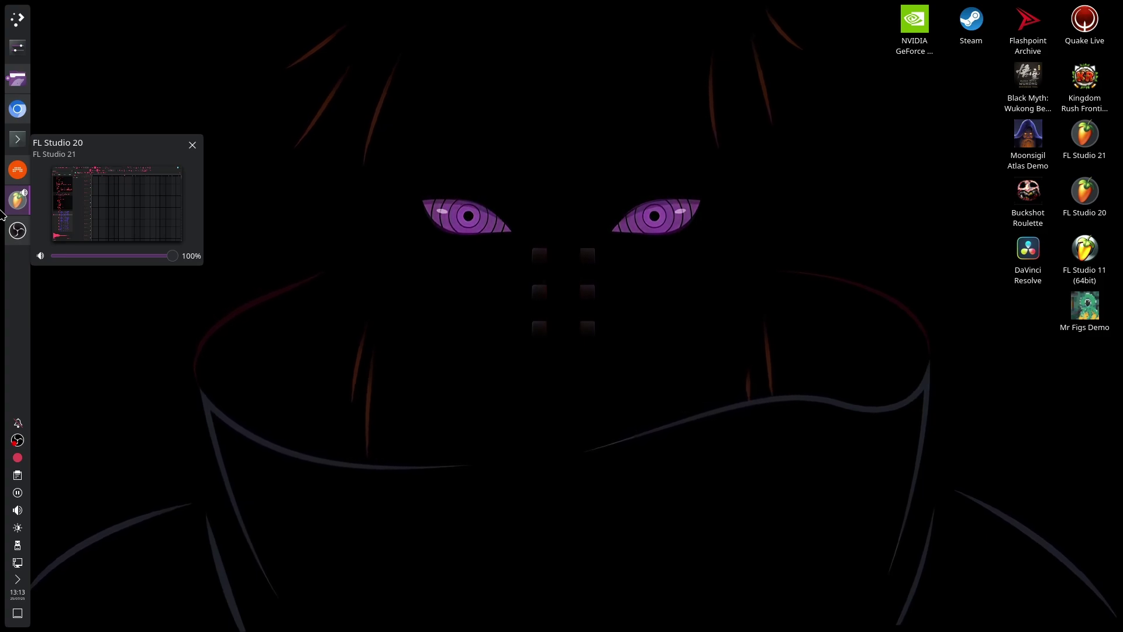
Bring FL Studio forward, open the Mixer, resize and move its window, then close it
{"action": "left_click", "coordinate": [117, 205]}
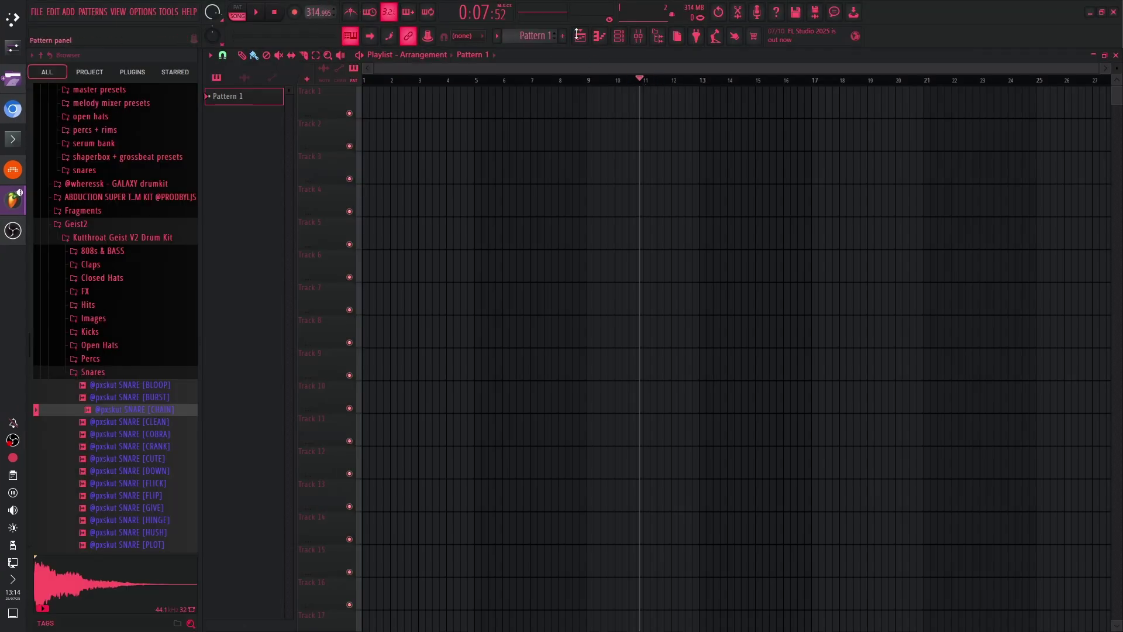
{"action": "left_click", "coordinate": [639, 37]}
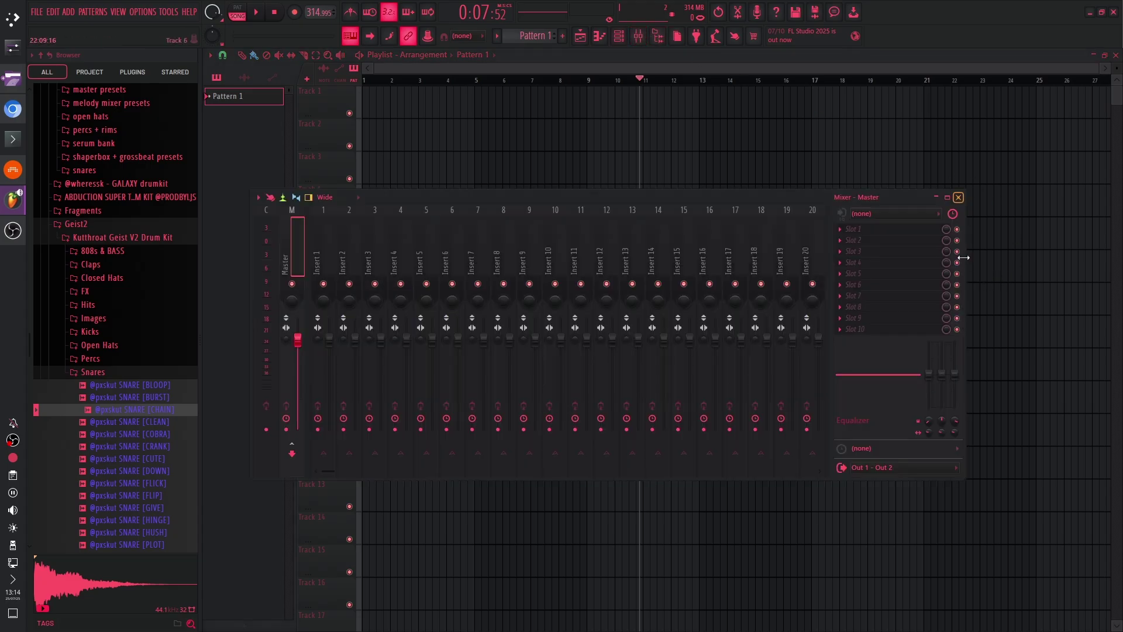
{"action": "left_click_drag", "start_coordinate": [965, 254], "coordinate": [811, 241]}
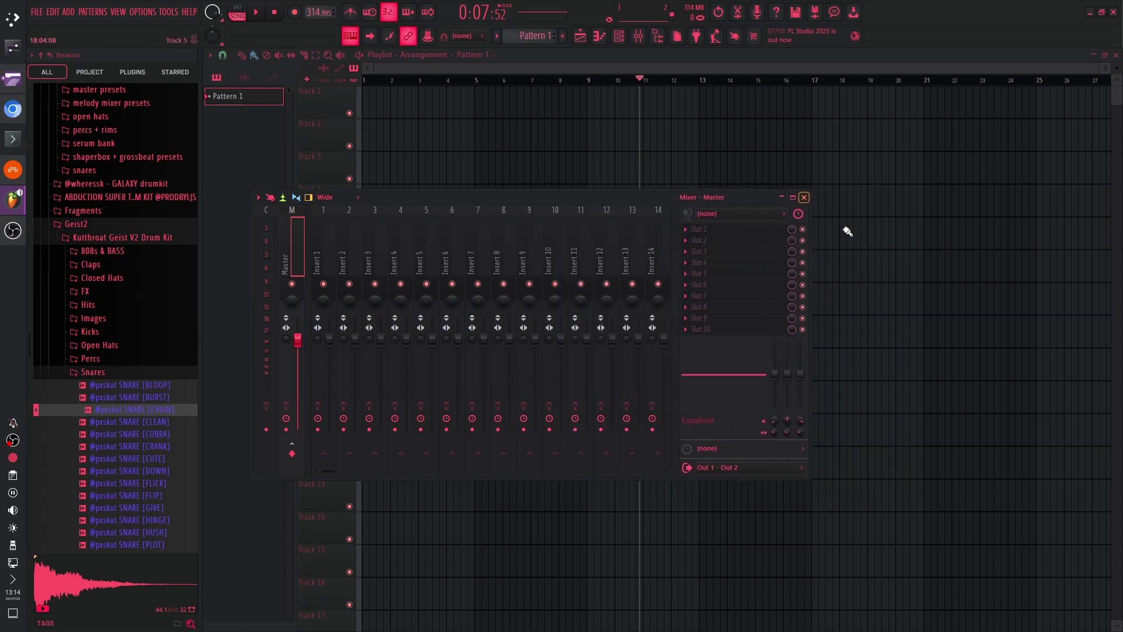
{"action": "left_click_drag", "start_coordinate": [798, 199], "coordinate": [808, 219]}
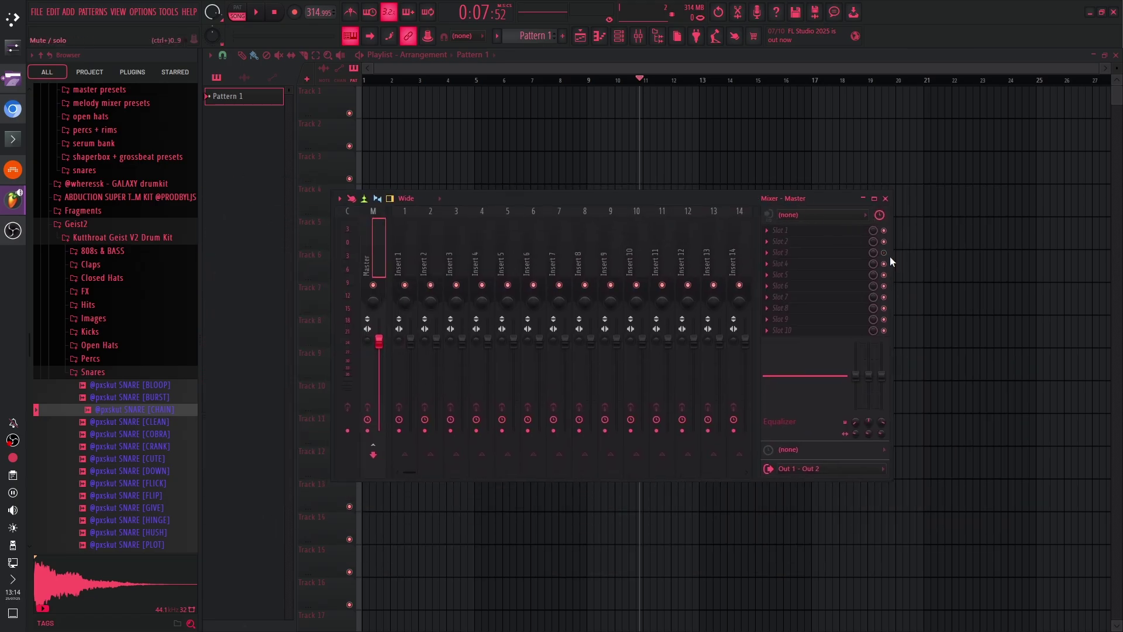
{"action": "left_click_drag", "start_coordinate": [908, 255], "coordinate": [813, 190]}
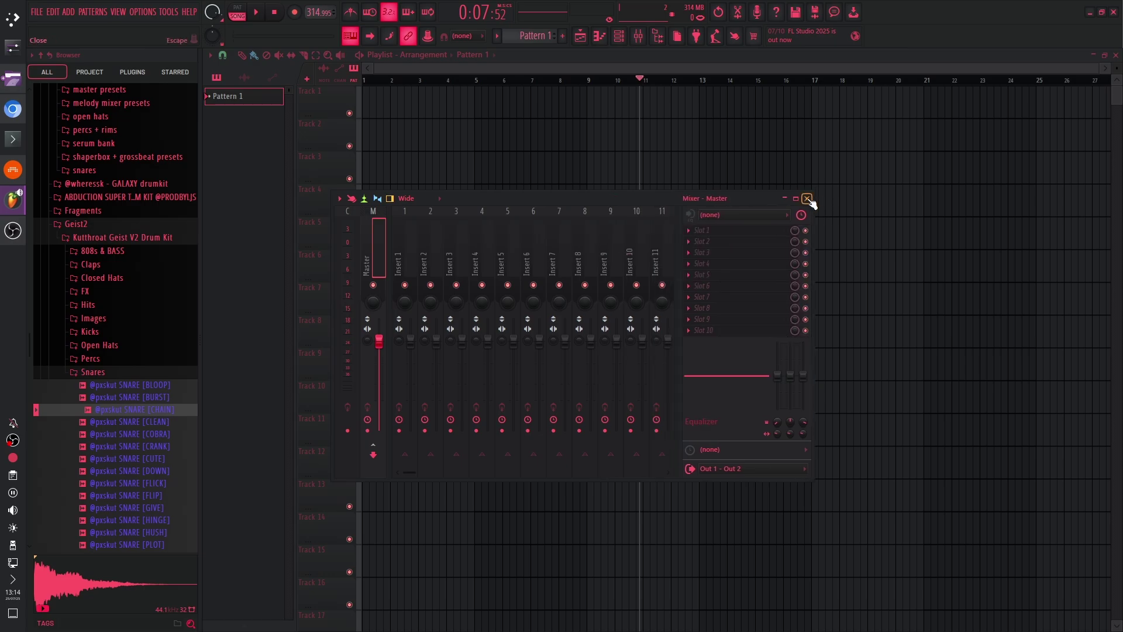
{"action": "left_click", "coordinate": [807, 198]}
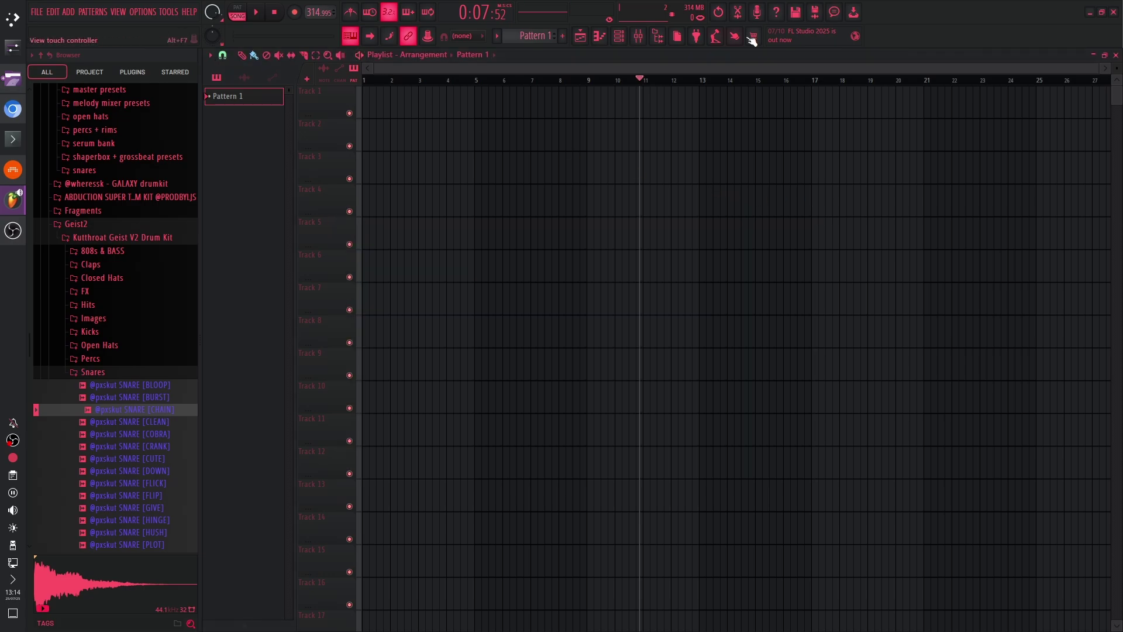
Reopen the mixer, widen it to show inserts 1–18, and dismiss Insert 1's Slot 1 plugin list
{"action": "left_click", "coordinate": [643, 36]}
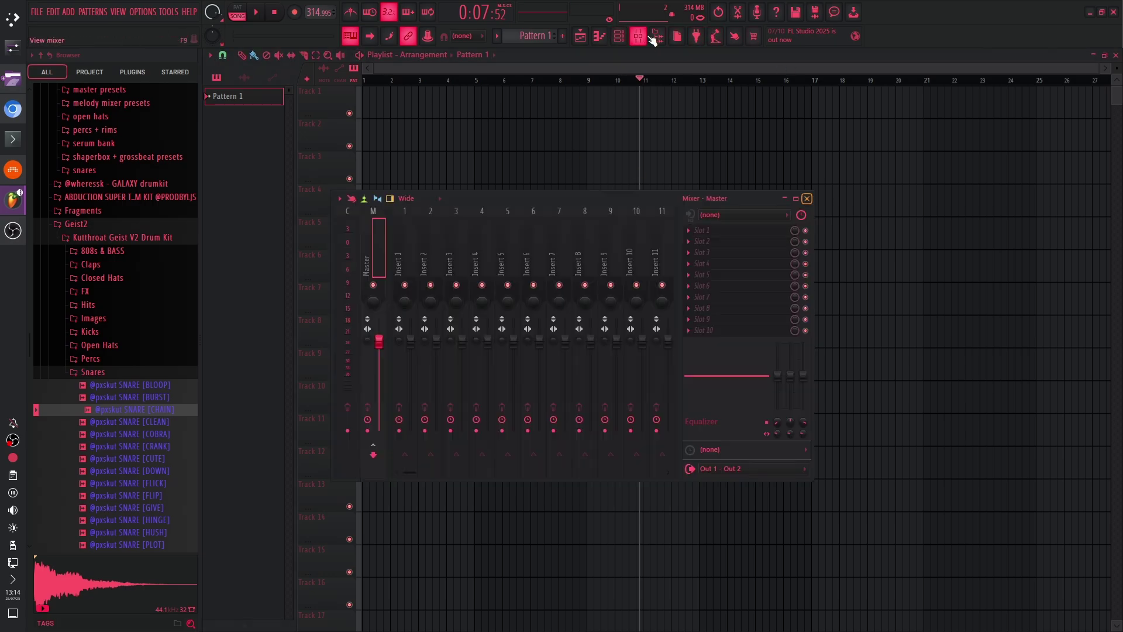
{"action": "left_click_drag", "start_coordinate": [817, 235], "coordinate": [947, 234]}
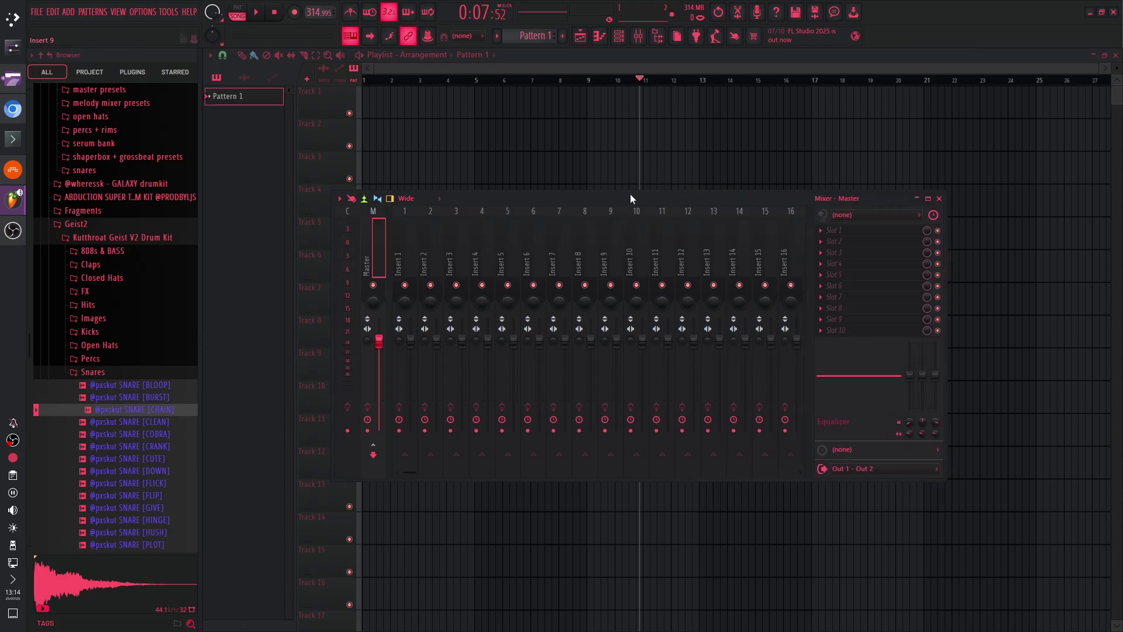
{"action": "key", "text": "Right"}
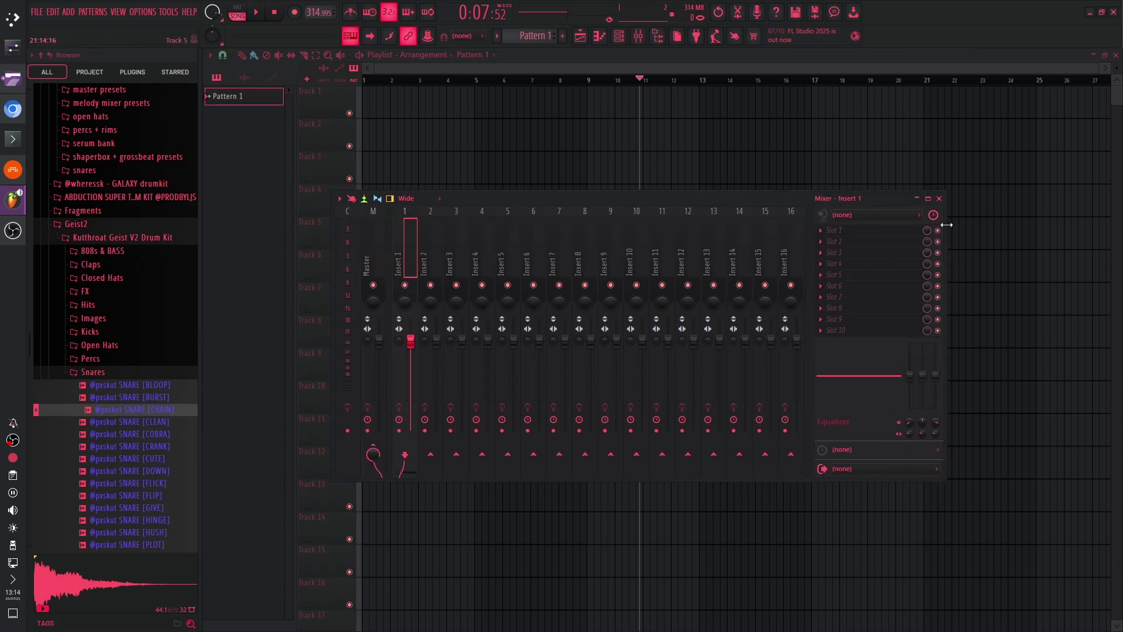
{"action": "left_click_drag", "start_coordinate": [724, 198], "coordinate": [840, 221]}
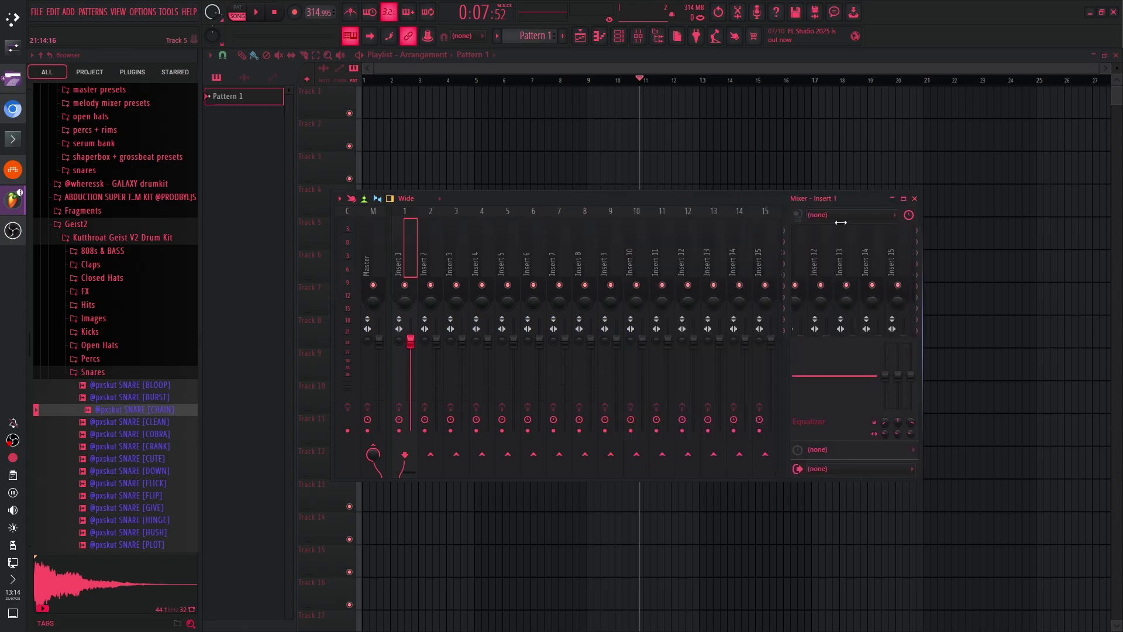
{"action": "left_click", "coordinate": [932, 233]}
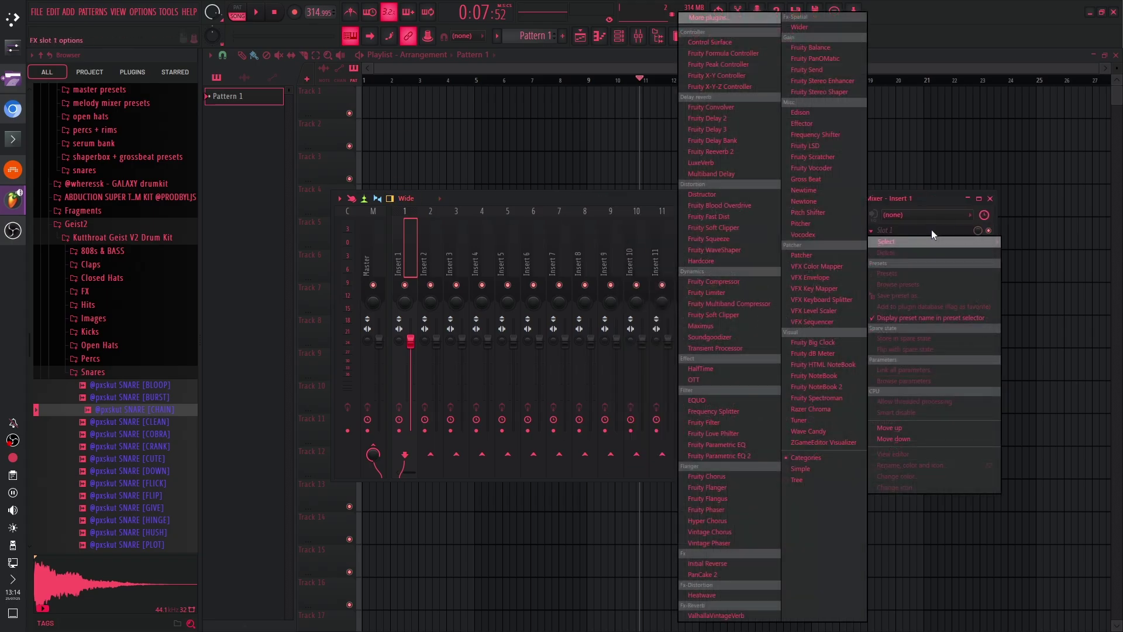
{"action": "left_click", "coordinate": [931, 229]}
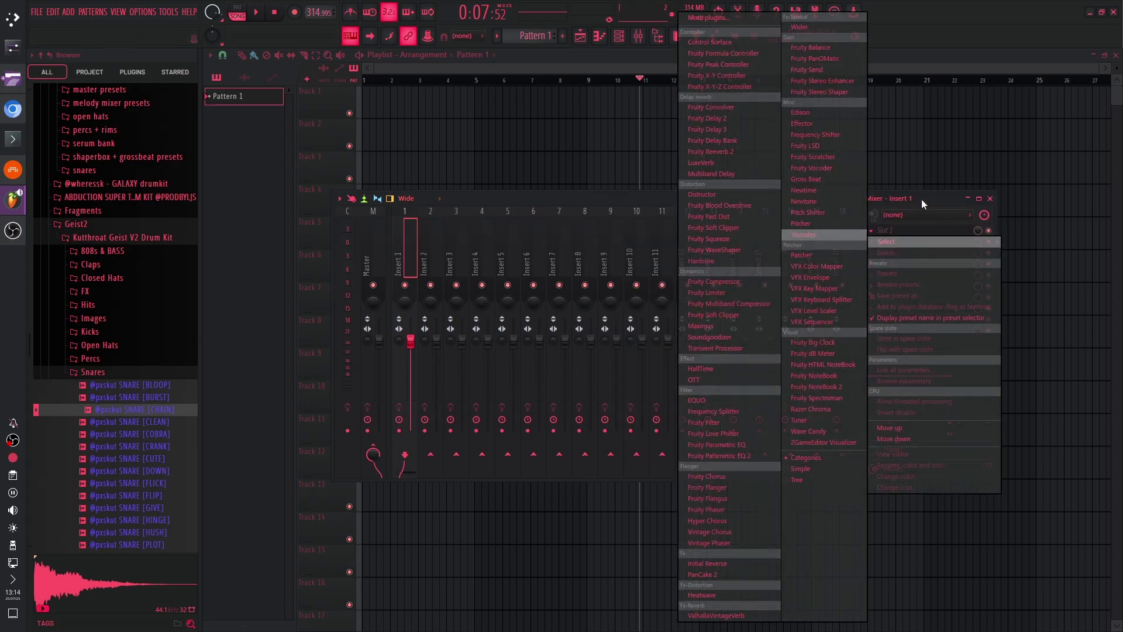
{"action": "key", "text": "Escape"}
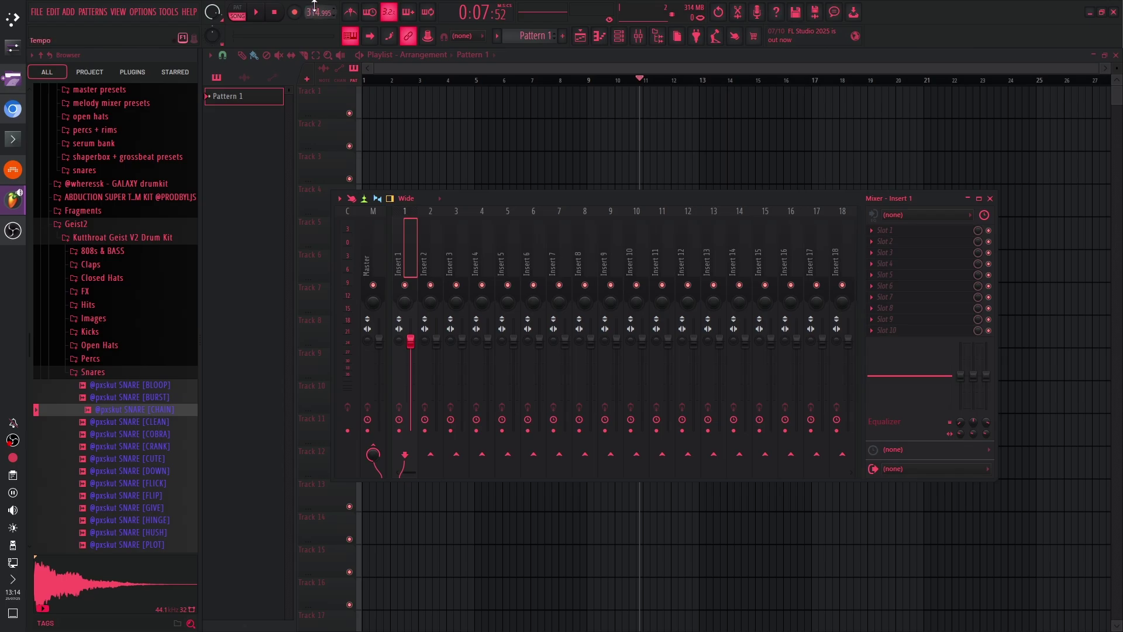
Drag the tempo down from about 315 to 267.995 BPM and check it in the type-in box
{"action": "left_click_drag", "start_coordinate": [314, 6], "coordinate": [314, 36]}
{"action": "right_click", "coordinate": [5, 318]}
{"action": "key", "text": "Escape"}
{"action": "mouse_move", "coordinate": [318, 12]}
{"action": "left_mouse_down"}
{"action": "mouse_move", "coordinate": [318, 49]}
{"action": "mouse_move", "coordinate": [305, 14]}
{"action": "left_mouse_up"}
{"action": "right_click", "coordinate": [313, 12]}
{"action": "left_click", "coordinate": [366, 160]}
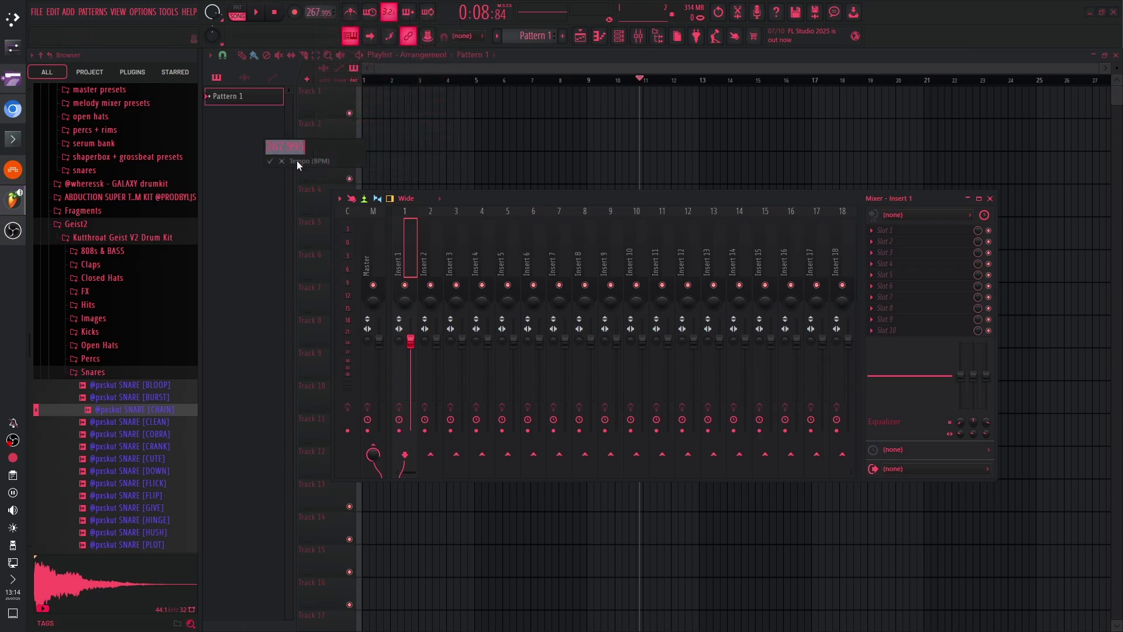
{"action": "left_click", "coordinate": [281, 160]}
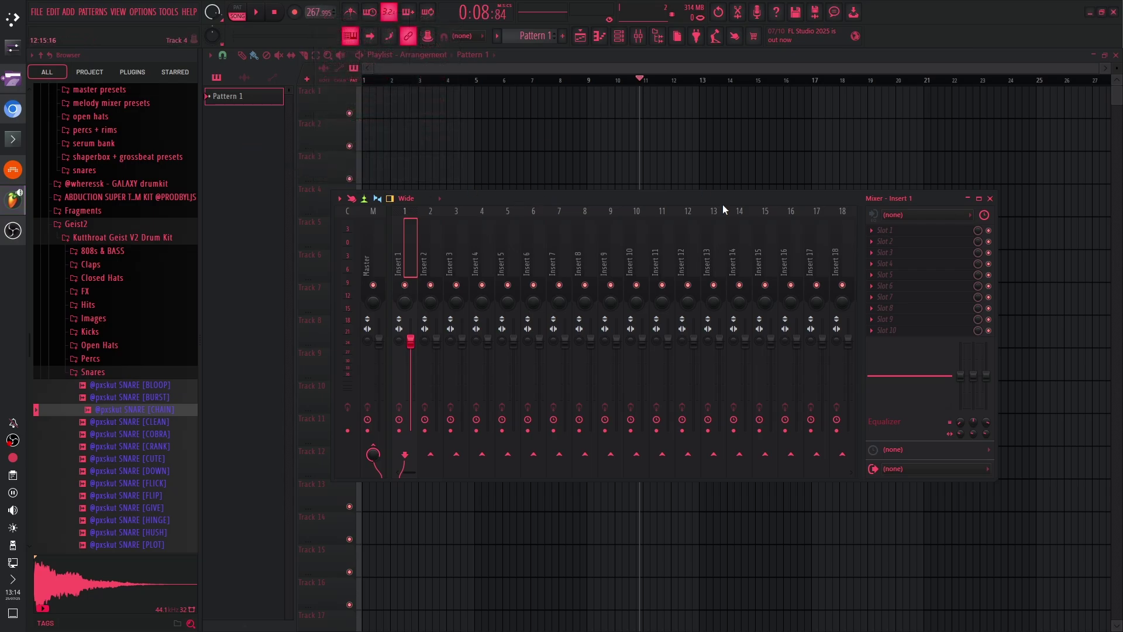
{"action": "left_click", "coordinate": [990, 199]}
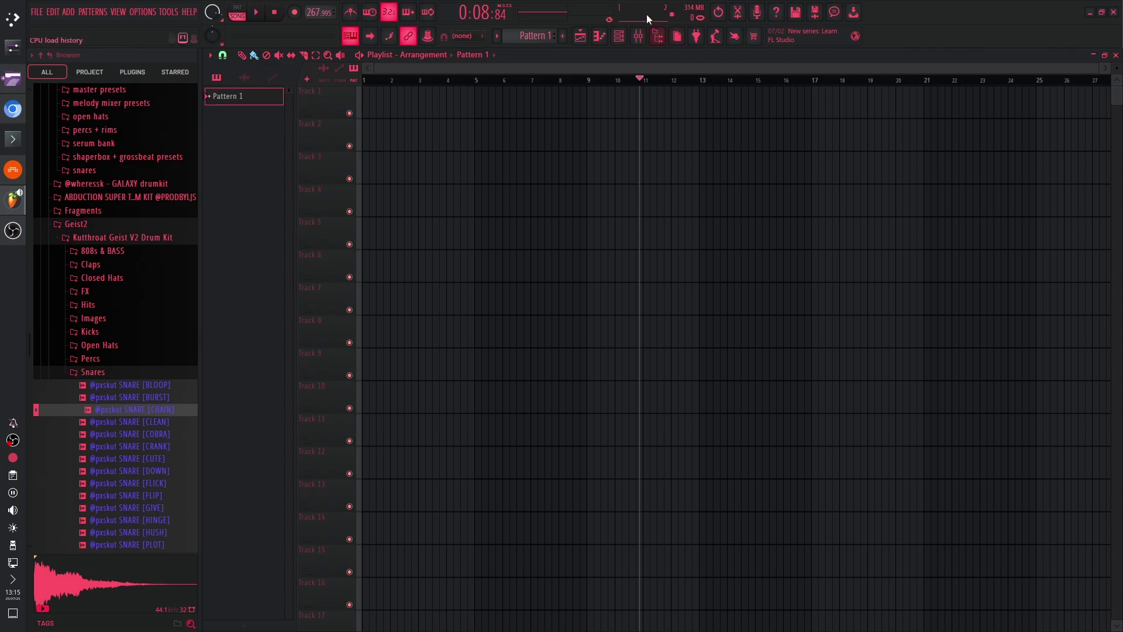
{"action": "left_click", "coordinate": [641, 37]}
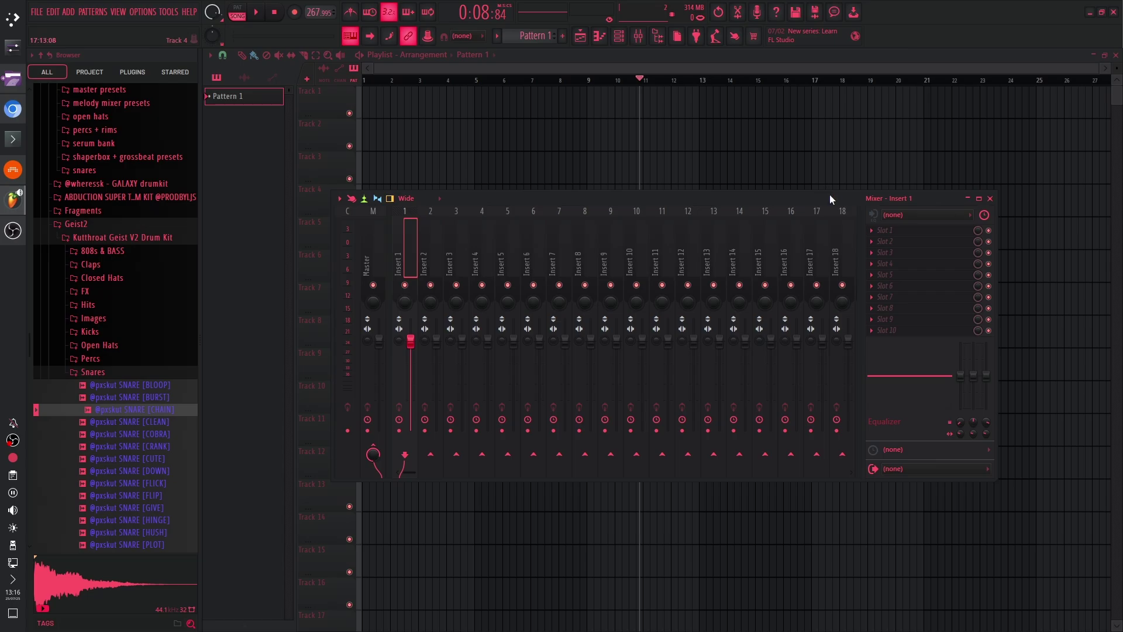
{"action": "left_click", "coordinate": [11, 169]}
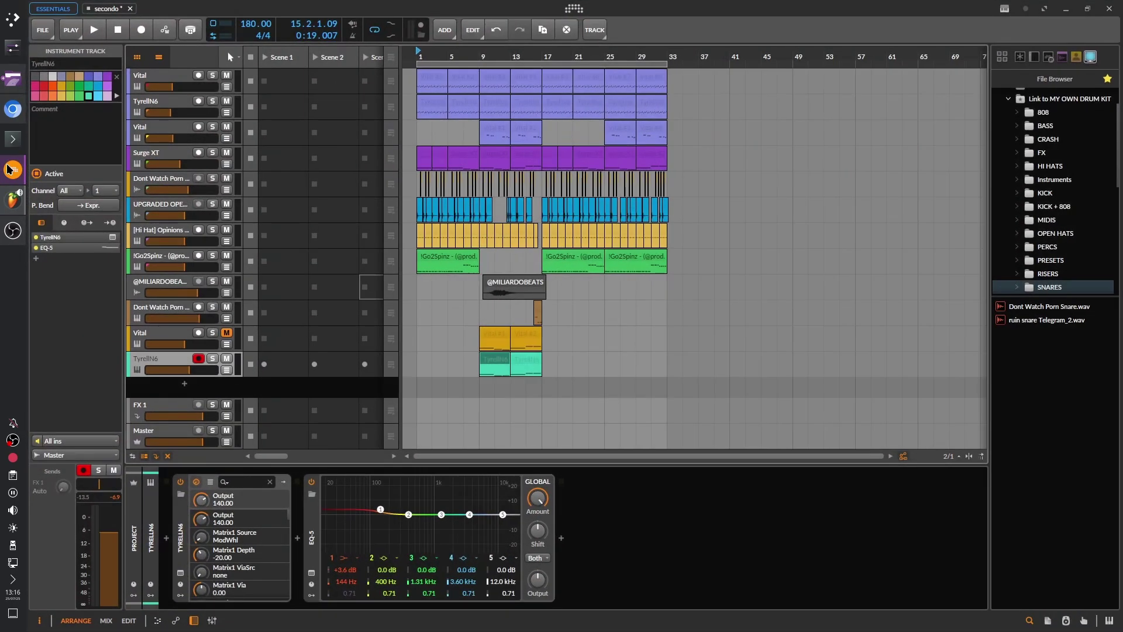
{"action": "left_click", "coordinate": [13, 200]}
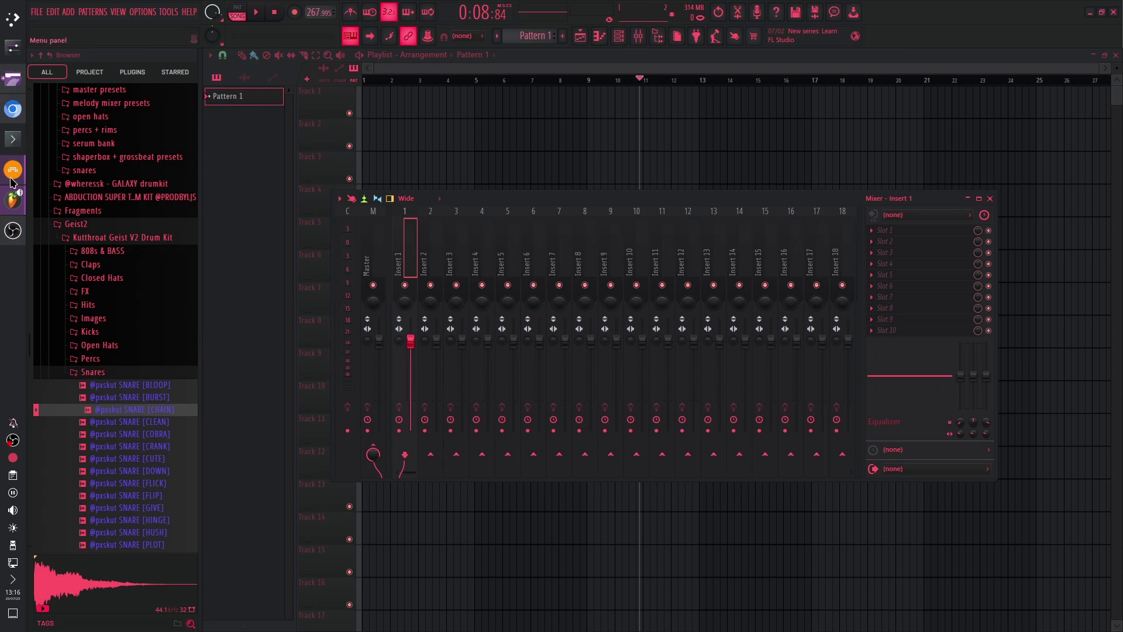
Return from FL Studio to Bitwig Studio's secondo project with the TyrellN6 and Vital tracks
{"action": "mouse_move", "coordinate": [10, 175]}
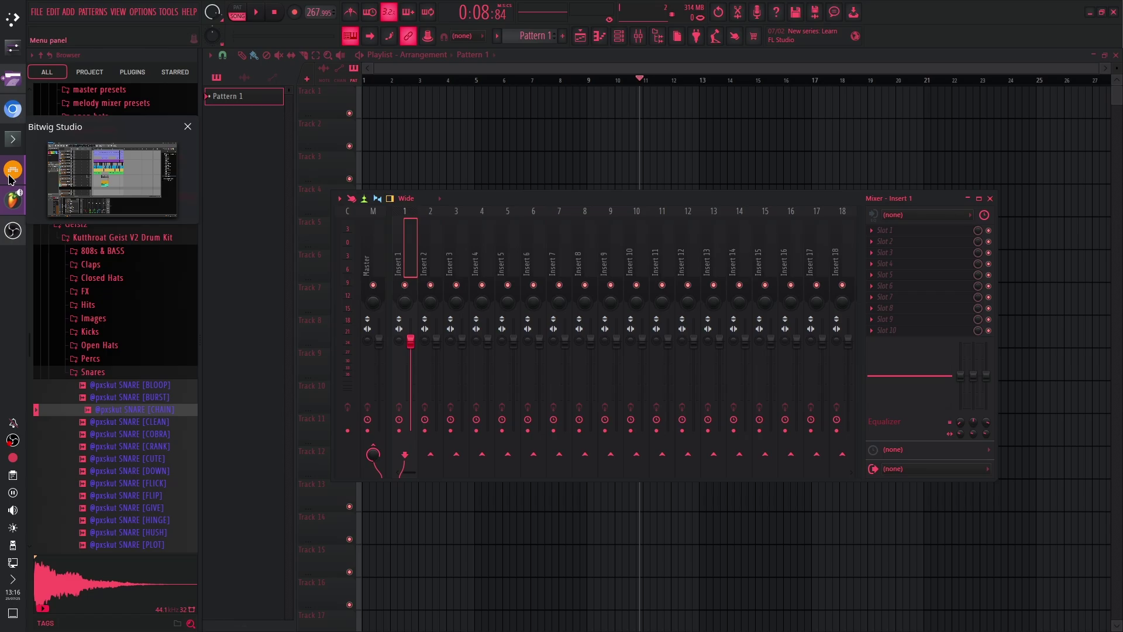
{"action": "left_click", "coordinate": [10, 178]}
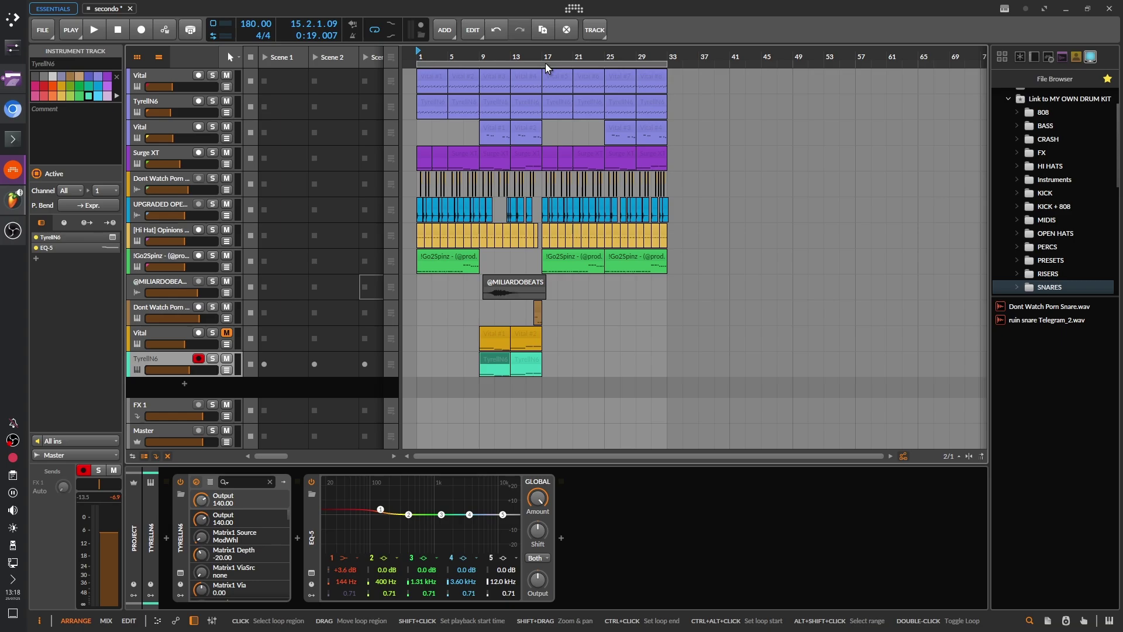
Back in FL Studio, close the Mixer window and minimize FL Studio to reveal the desktop
{"action": "key", "text": "alt+Tab"}
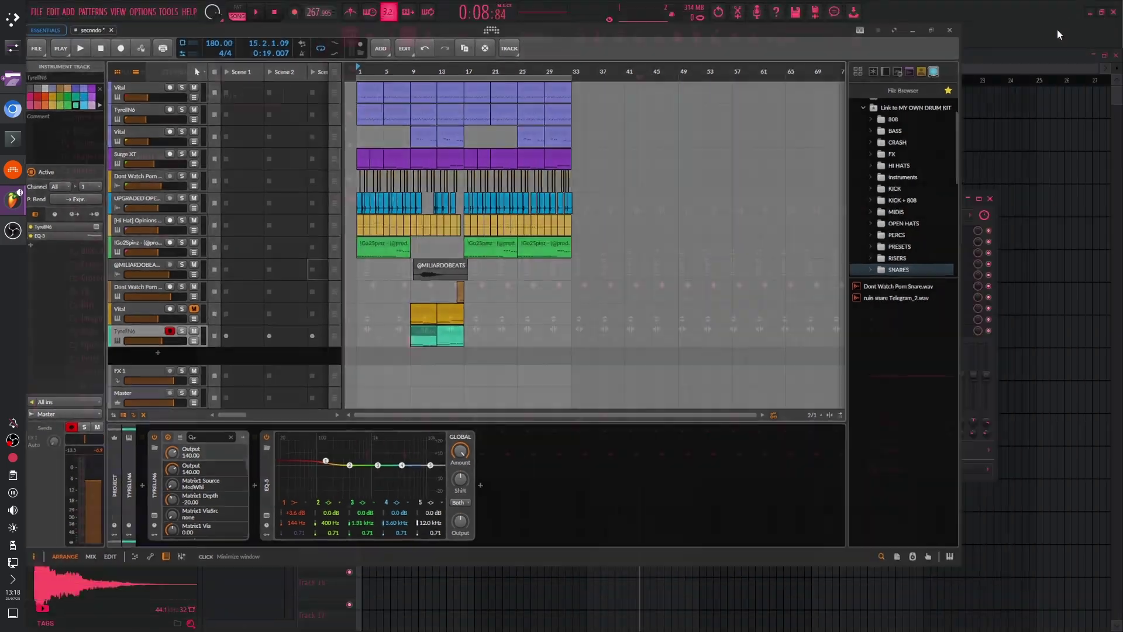
{"action": "left_click", "coordinate": [989, 199]}
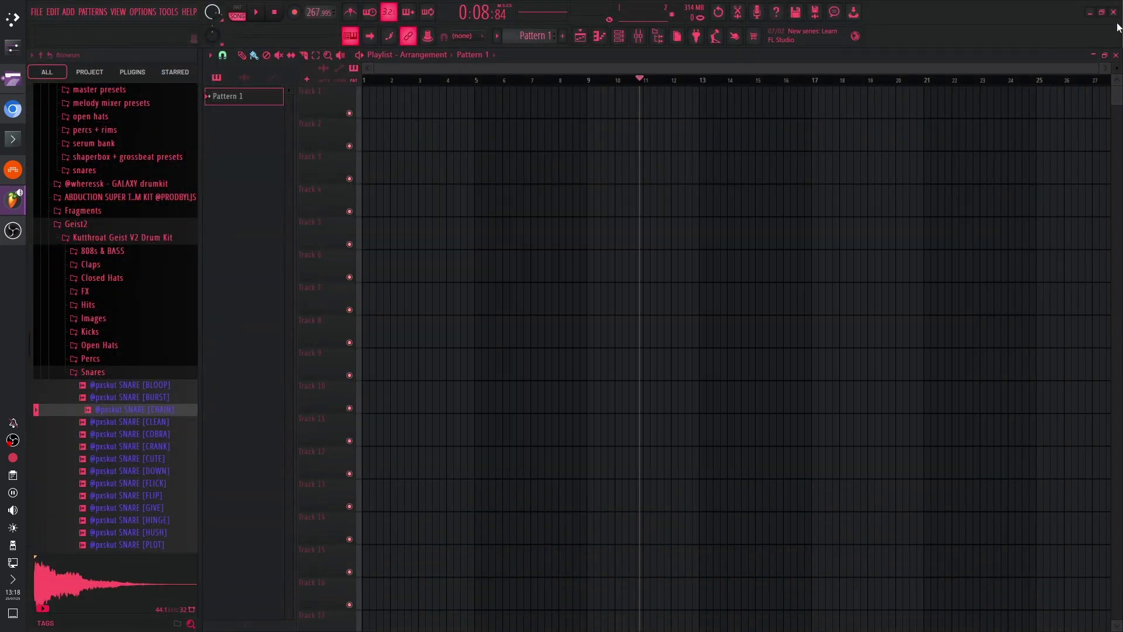
{"action": "mouse_move", "coordinate": [2, 179]}
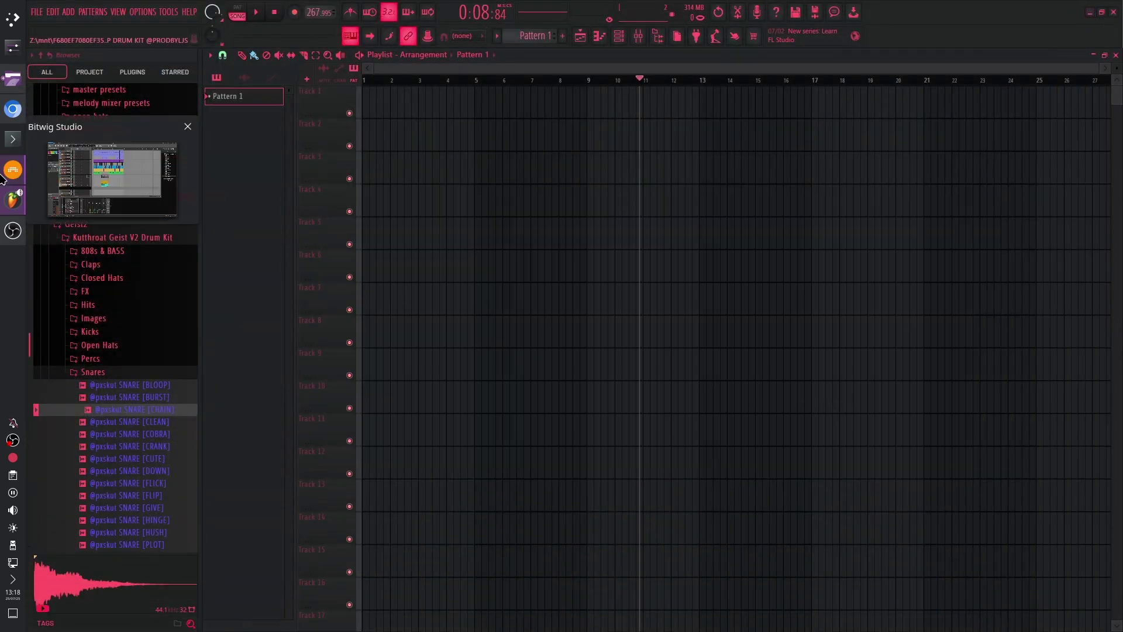
{"action": "mouse_move", "coordinate": [13, 199]}
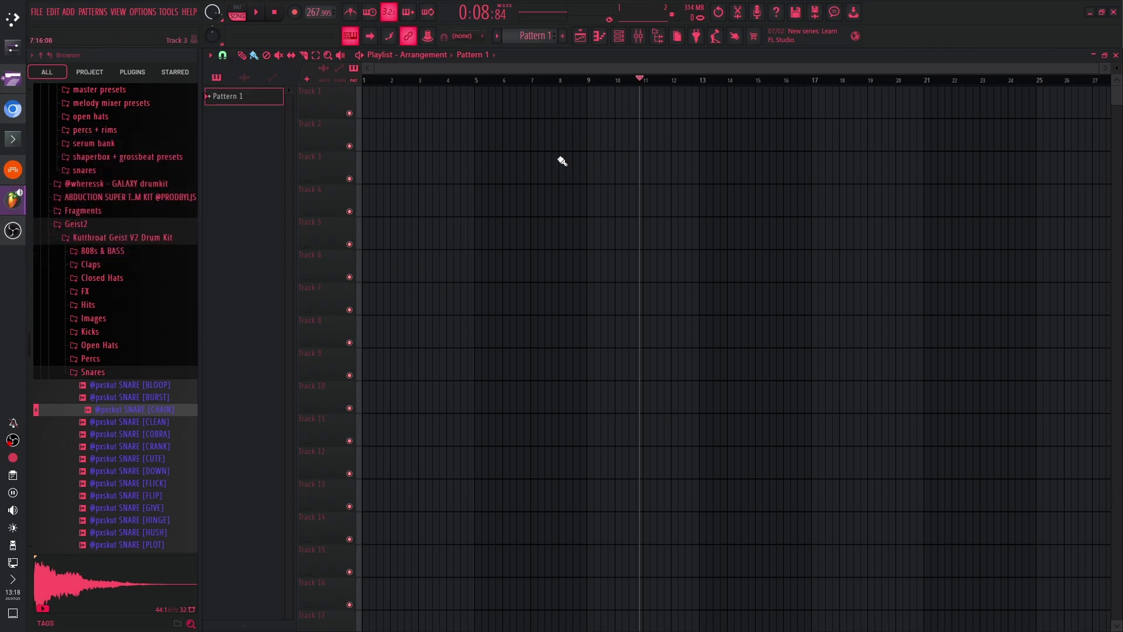
{"action": "left_click", "coordinate": [1097, 13]}
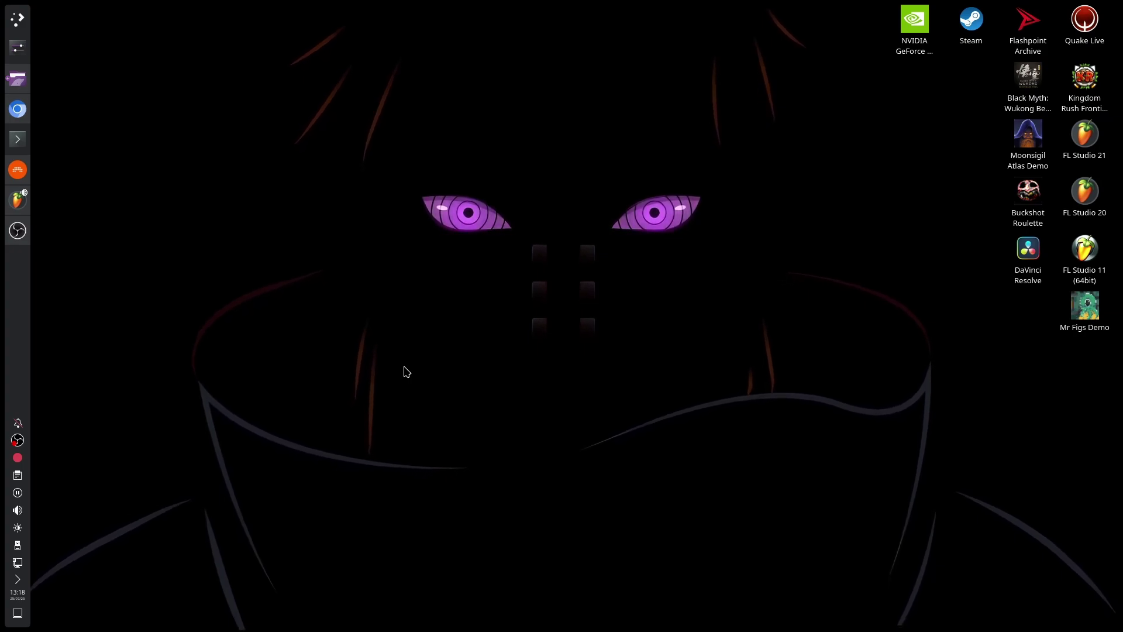
Show the TyrellN6 synth's device inspector in Bitwig Studio, then minimize Bitwig
{"action": "key", "text": "alt+Tab"}
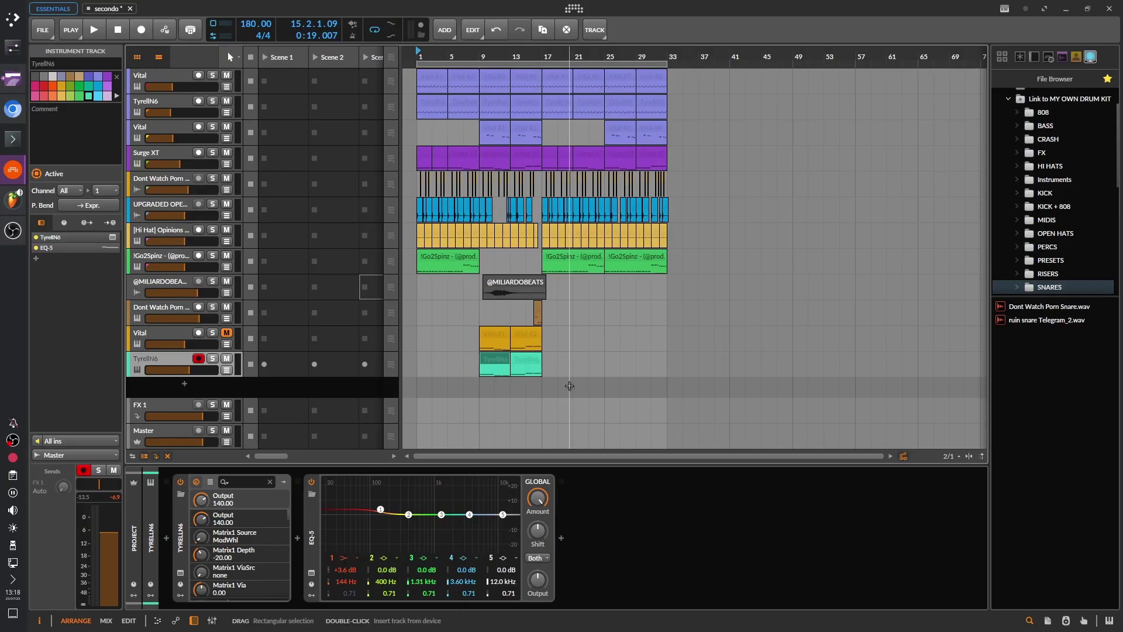
{"action": "left_click", "coordinate": [235, 389]}
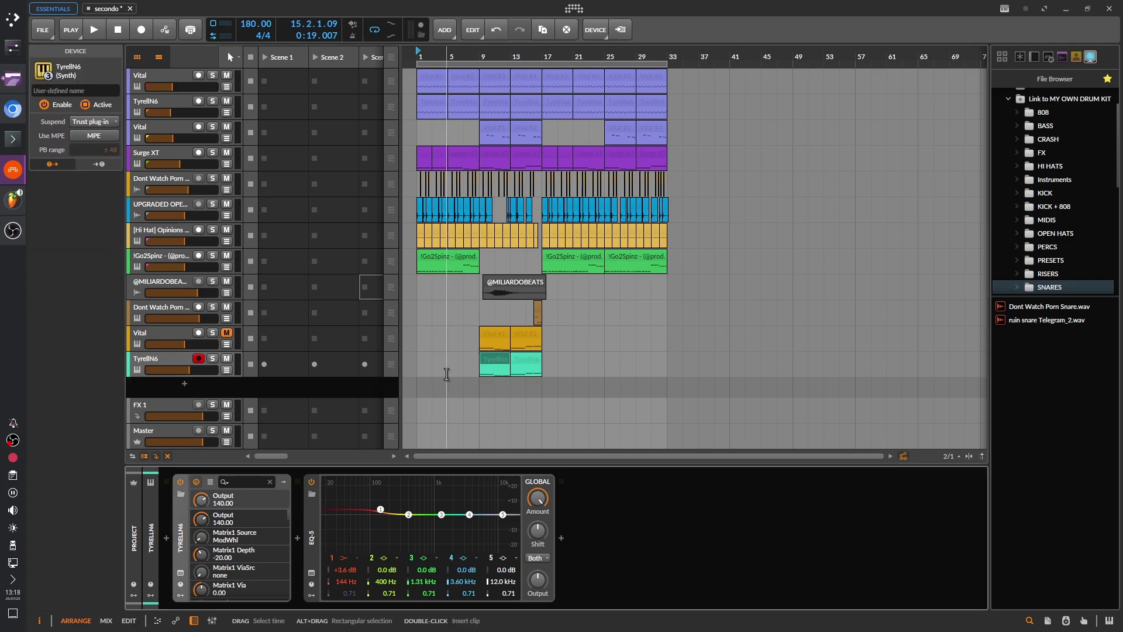
{"action": "left_click", "coordinate": [1065, 12]}
Restore and re-minimize Bitwig from the taskbar, then bring FL Studio back briefly
{"action": "left_click", "coordinate": [7, 170]}
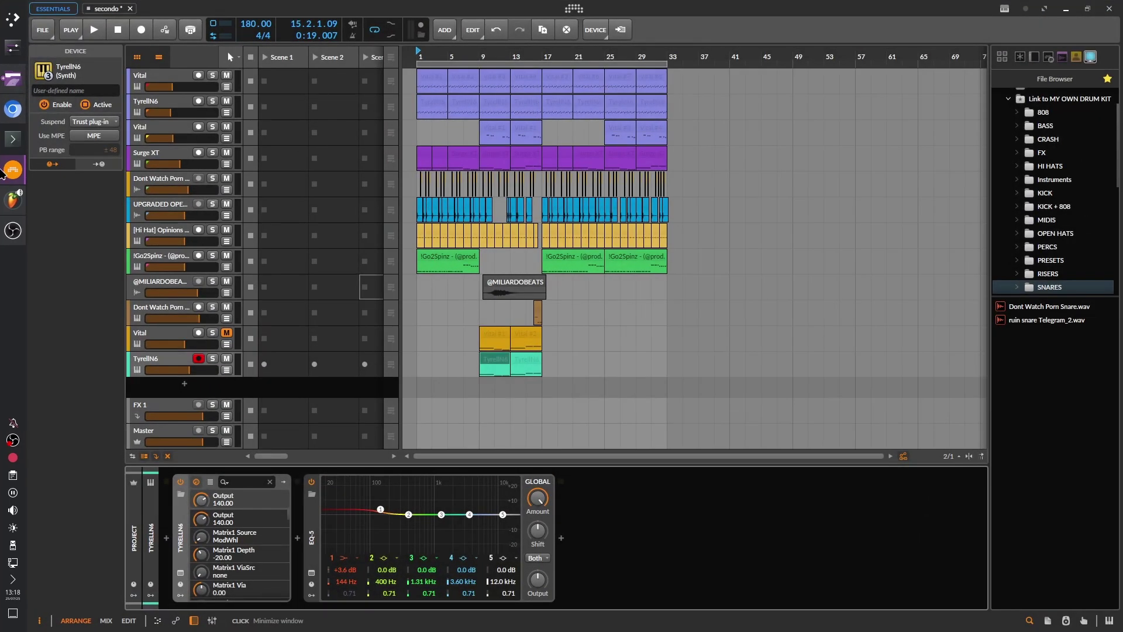
{"action": "left_click", "coordinate": [5, 170]}
{"action": "left_click", "coordinate": [18, 203]}
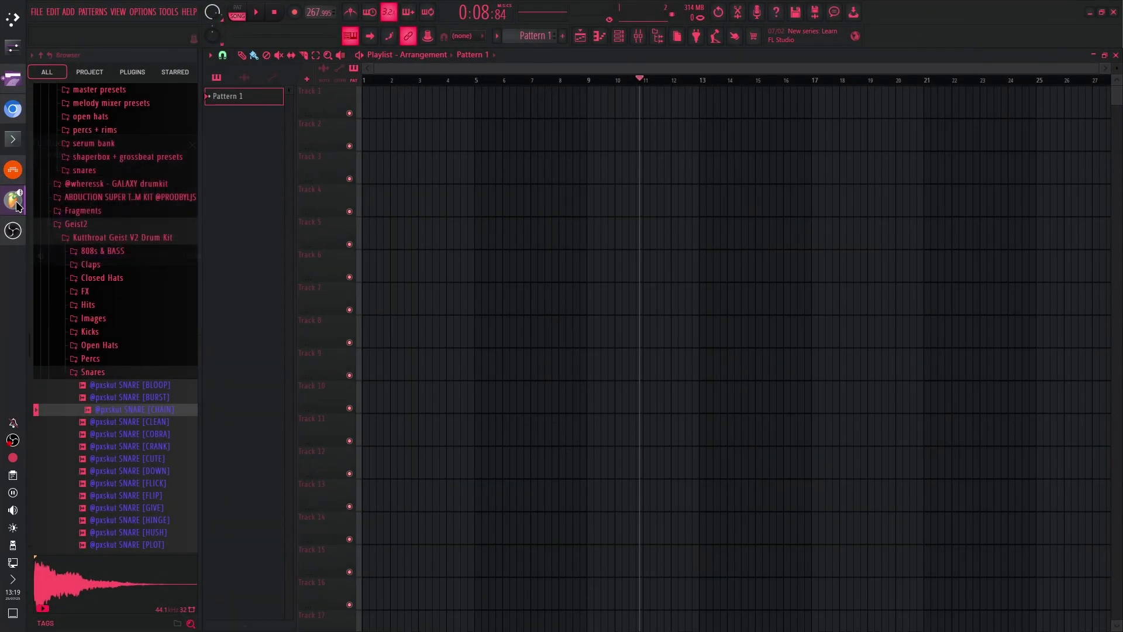
{"action": "key", "text": "super+d"}
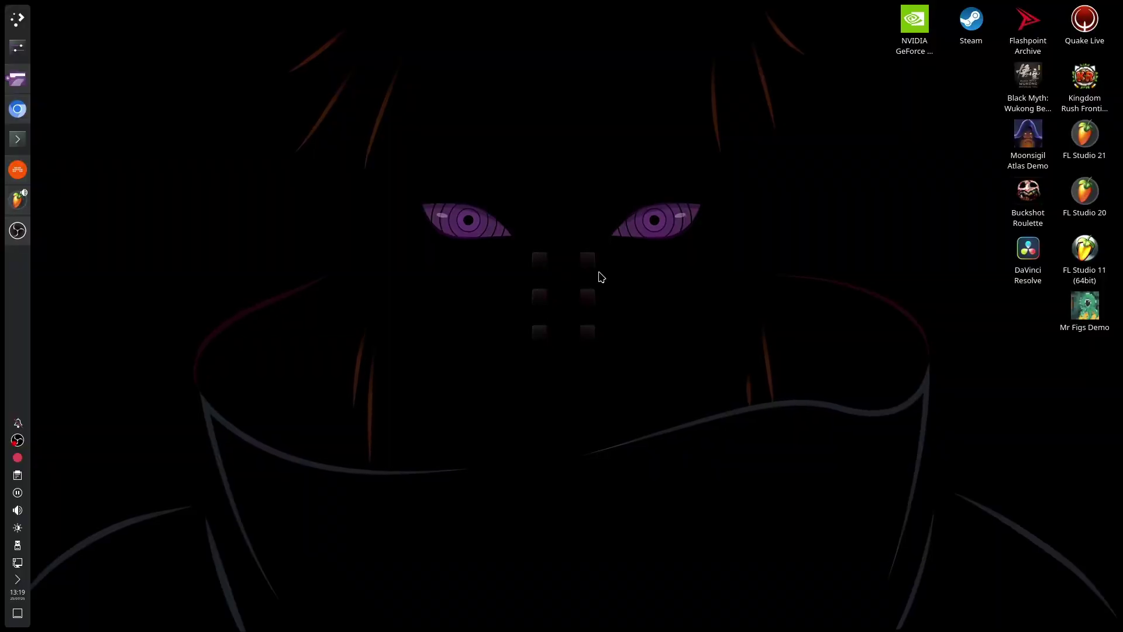